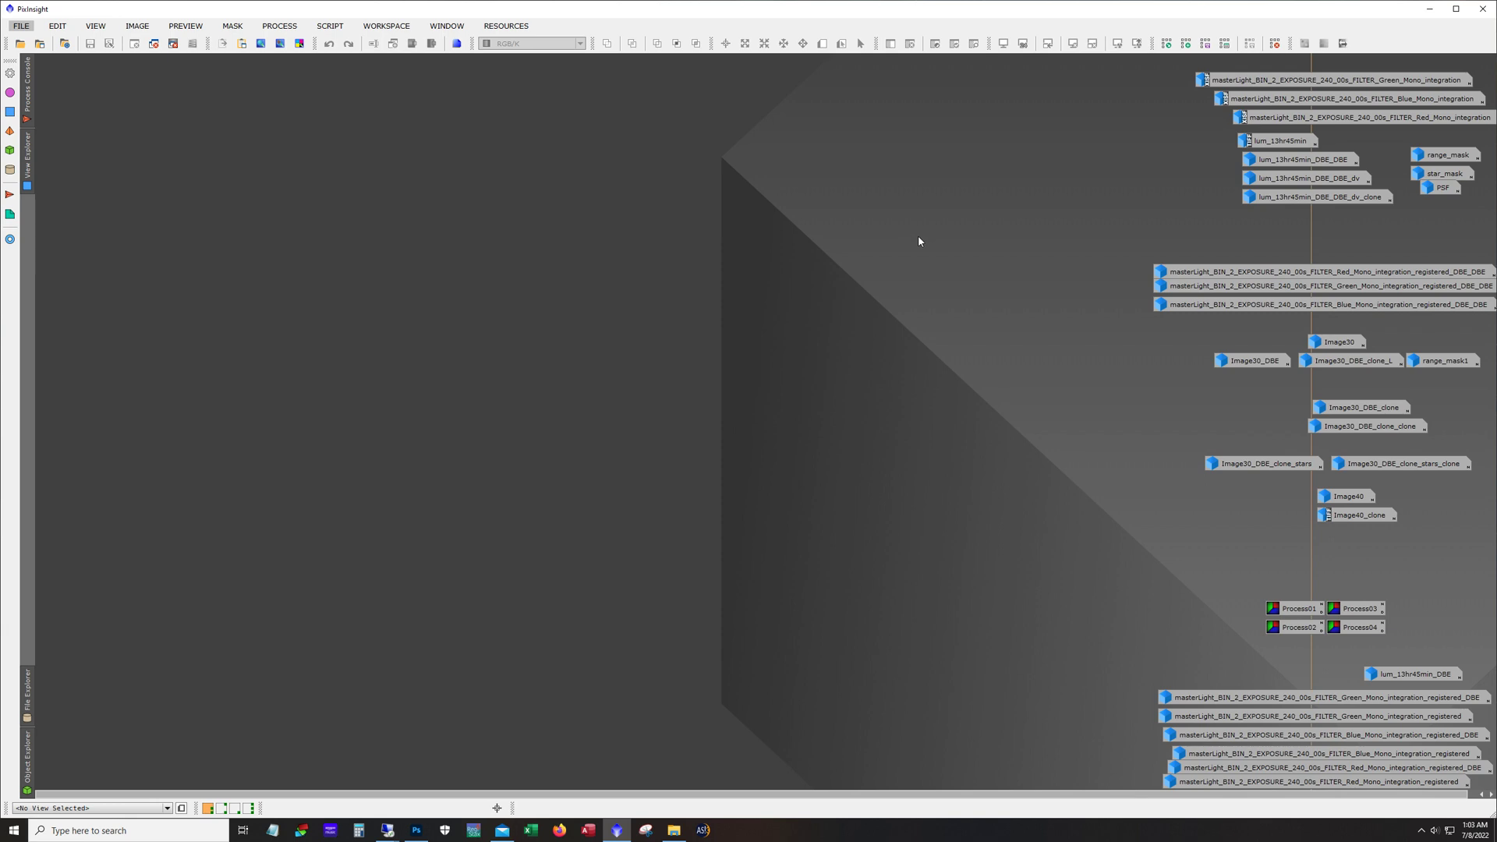
Step: Restore the lum_13hr45min luminance icon into an image window to view the galaxy
{"action": "left_click", "coordinate": [1266, 145]}
{"action": "double_click", "coordinate": [1267, 143]}
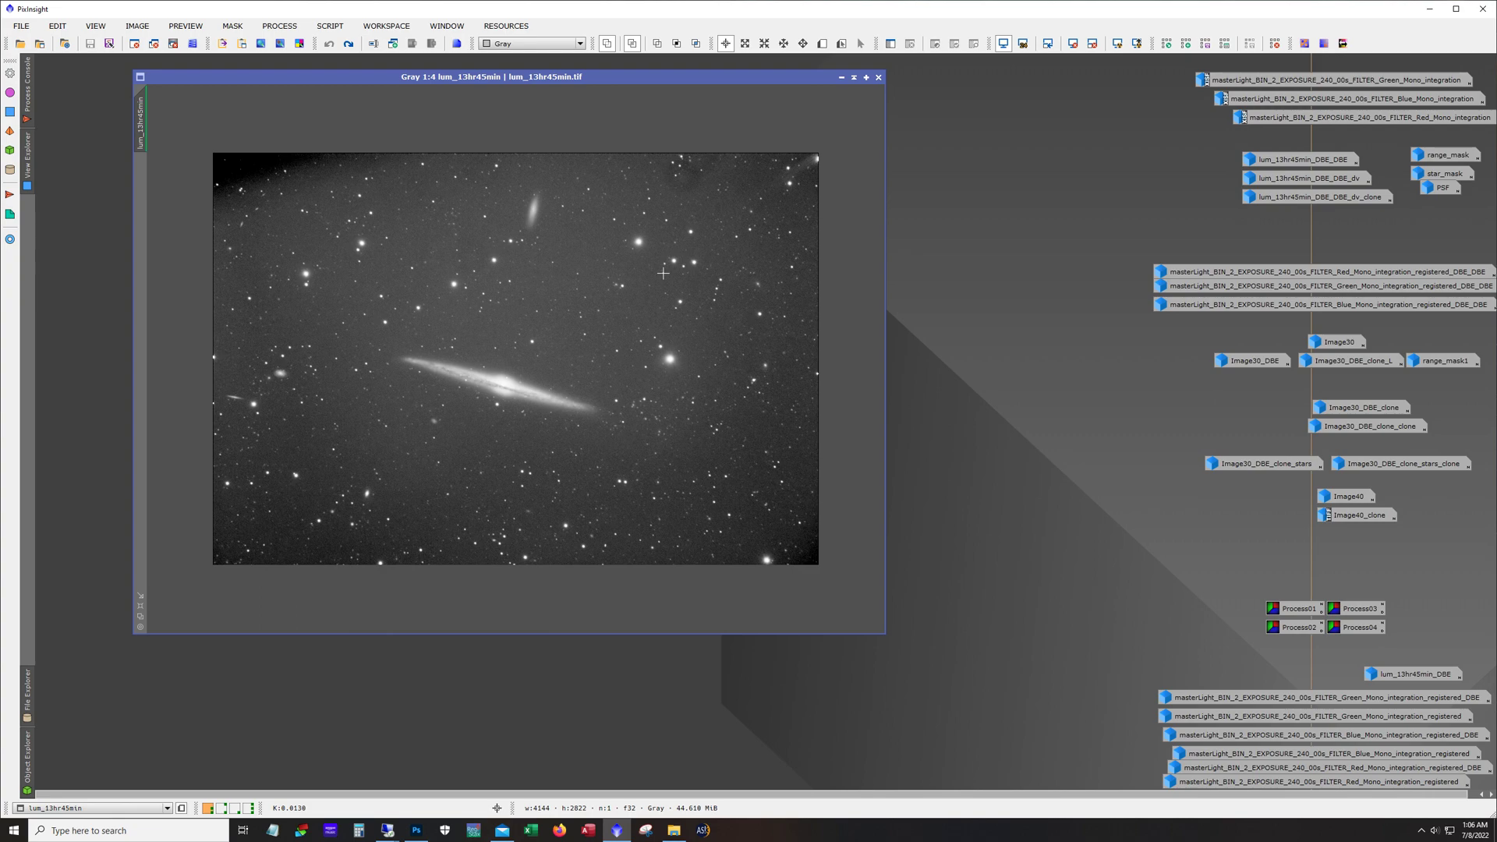
{"action": "scroll", "coordinate": [503, 374], "scroll_direction": "up", "scroll_amount": 3}
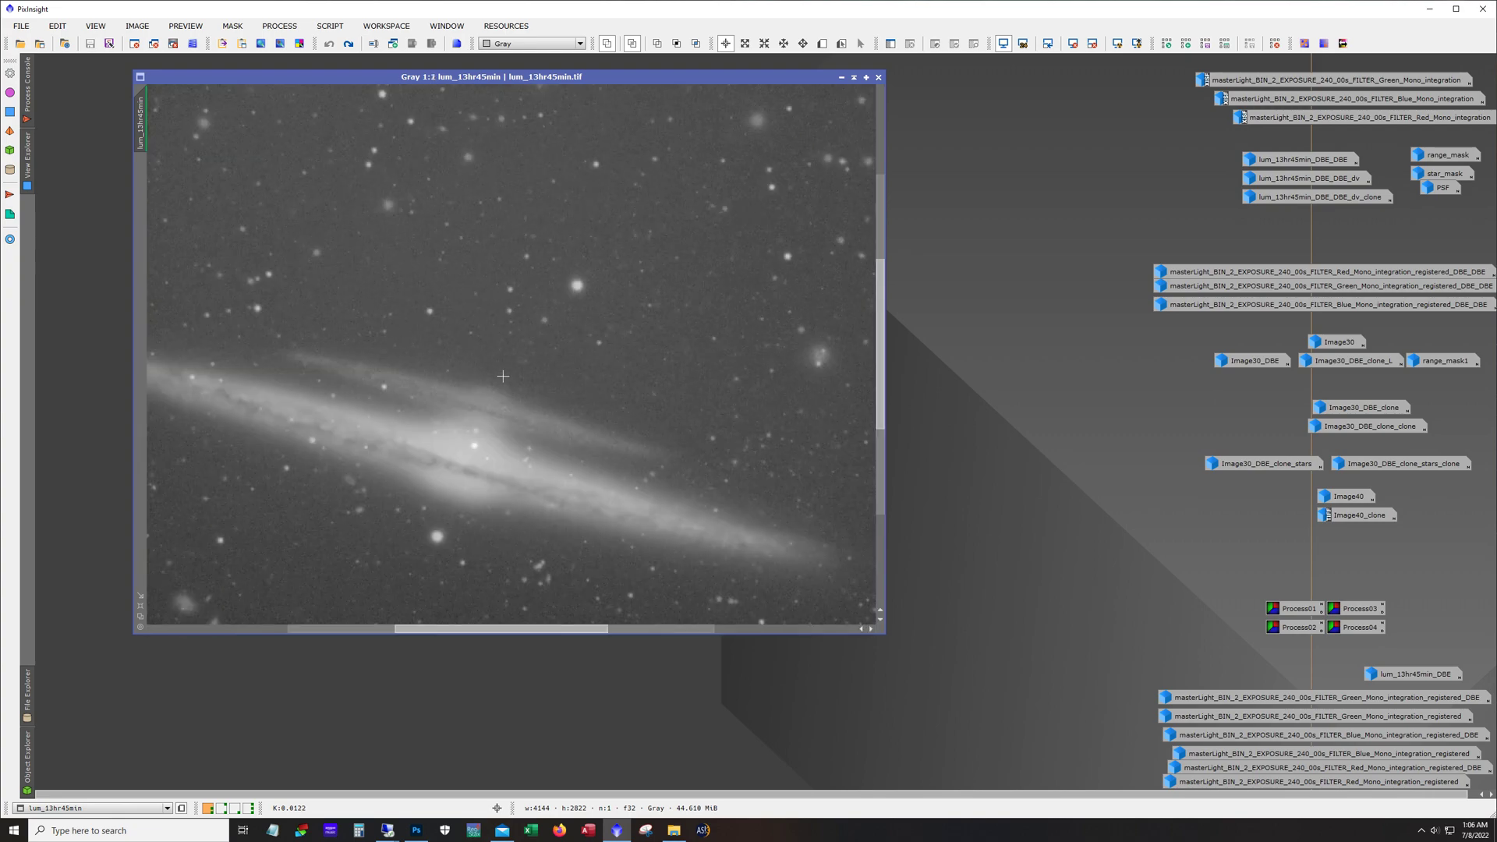
Step: Pan and enlarge the lum_13hr45min window to inspect galaxy detail, then iconize it
{"action": "left_click_drag", "start_coordinate": [880, 397], "coordinate": [881, 436]}
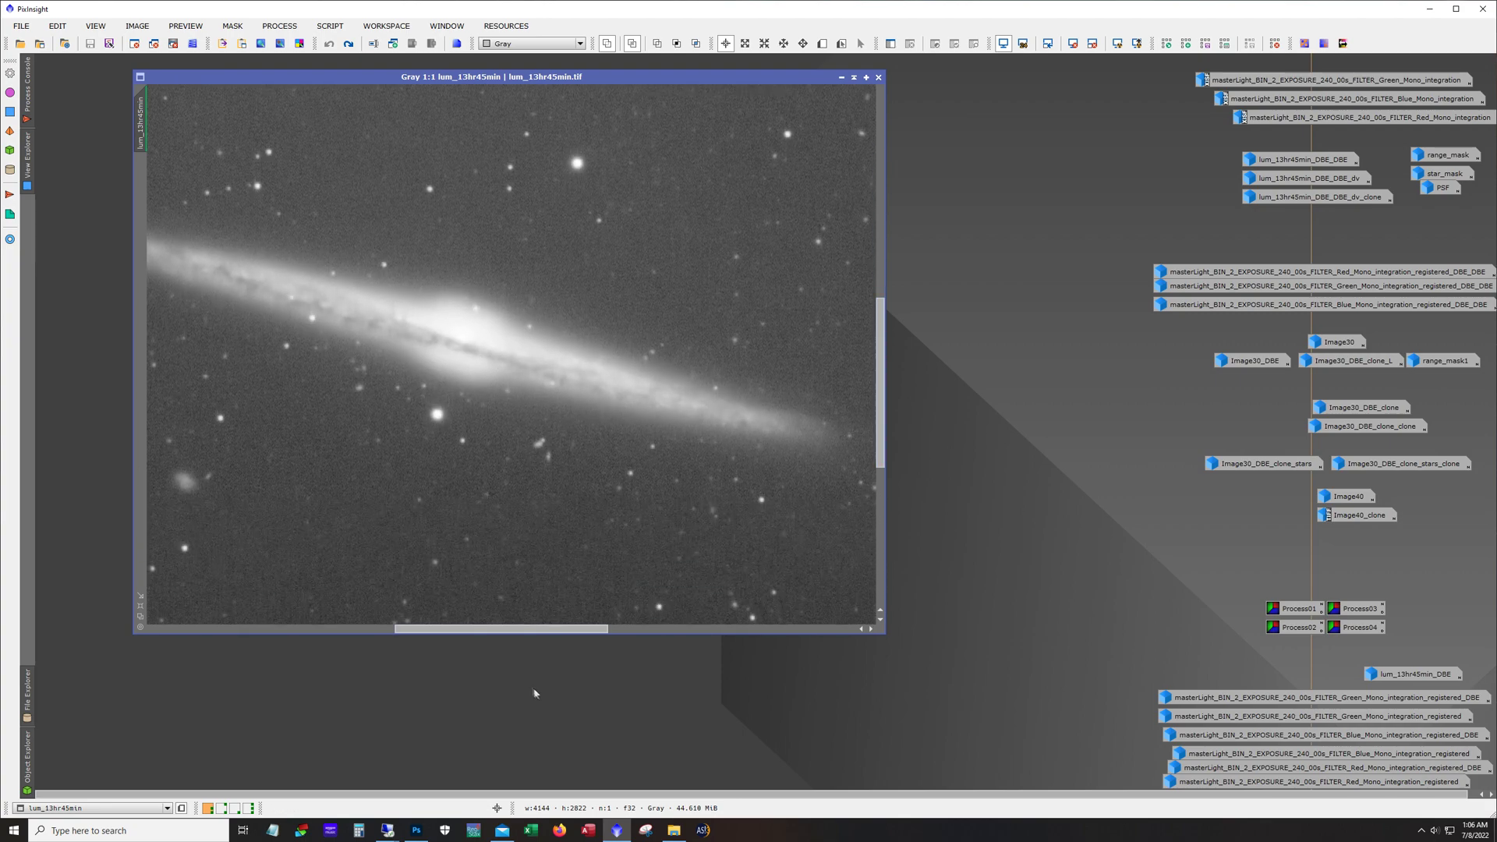
{"action": "left_click_drag", "start_coordinate": [544, 629], "coordinate": [516, 629]}
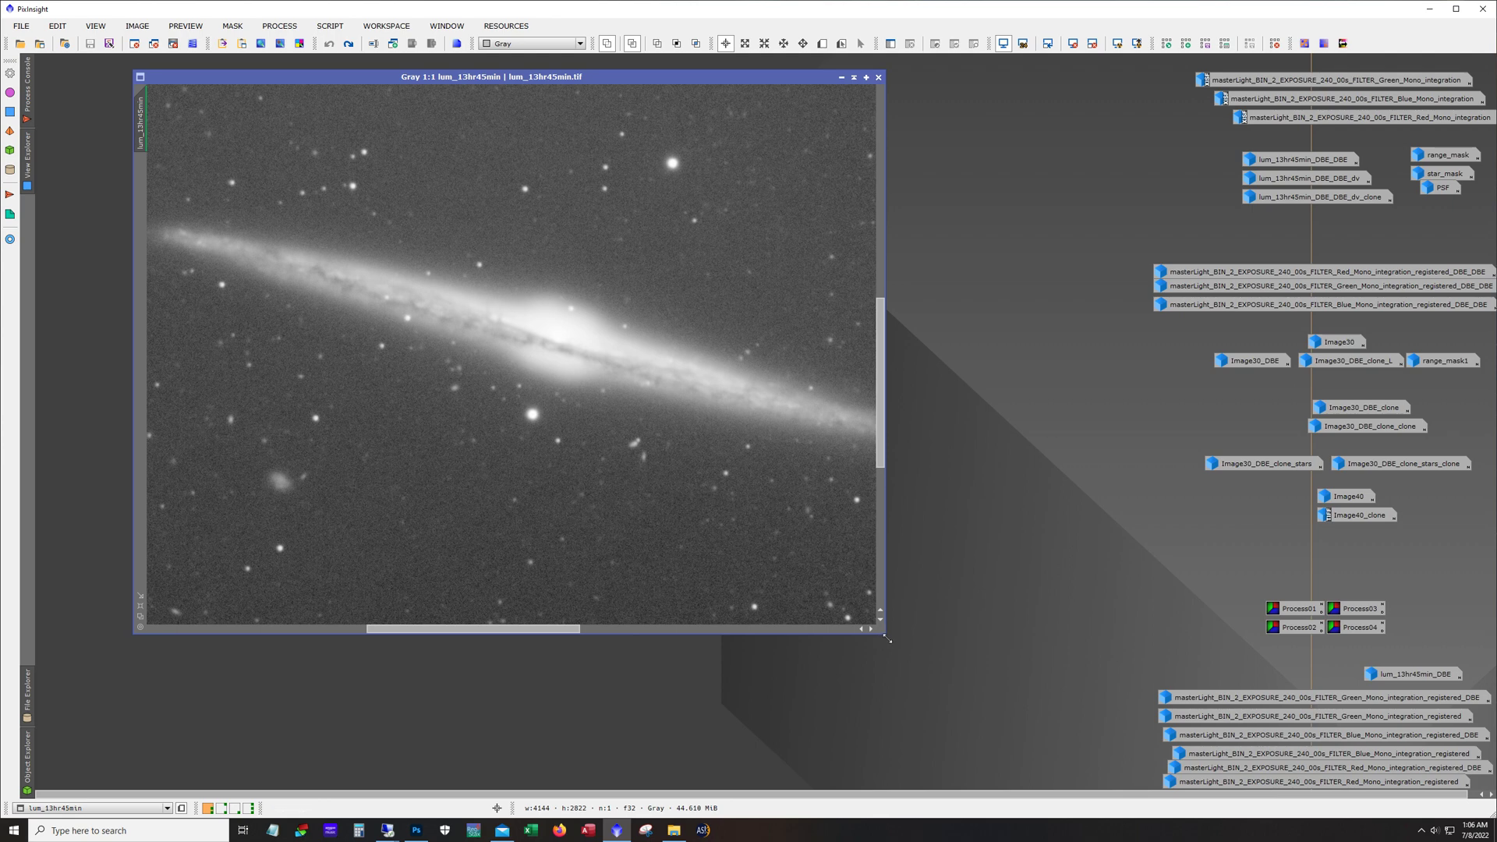
{"action": "left_click_drag", "start_coordinate": [883, 634], "coordinate": [1018, 719]}
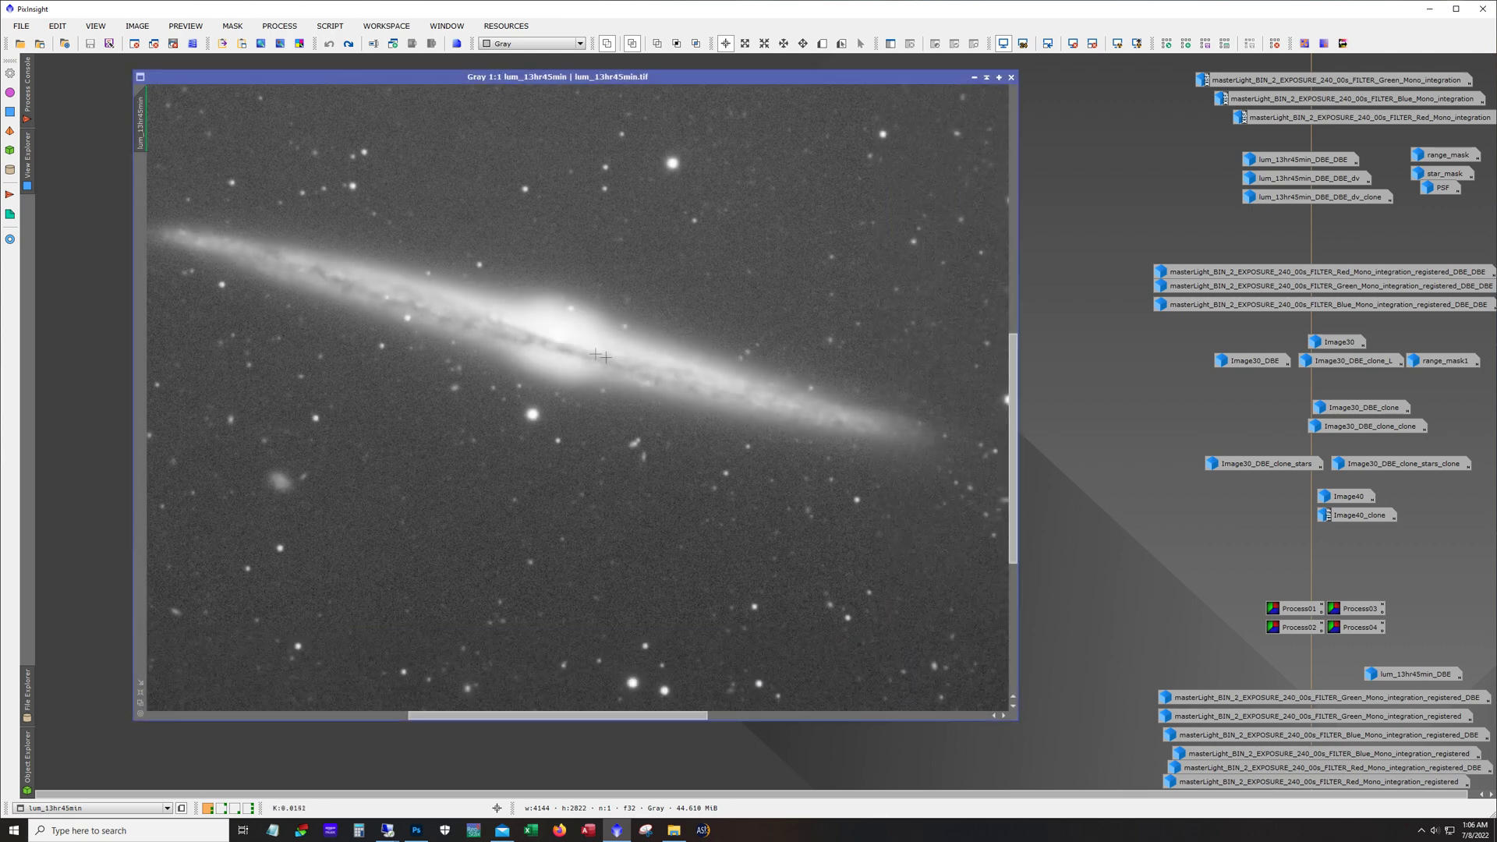
{"action": "left_click_drag", "start_coordinate": [672, 715], "coordinate": [428, 714]}
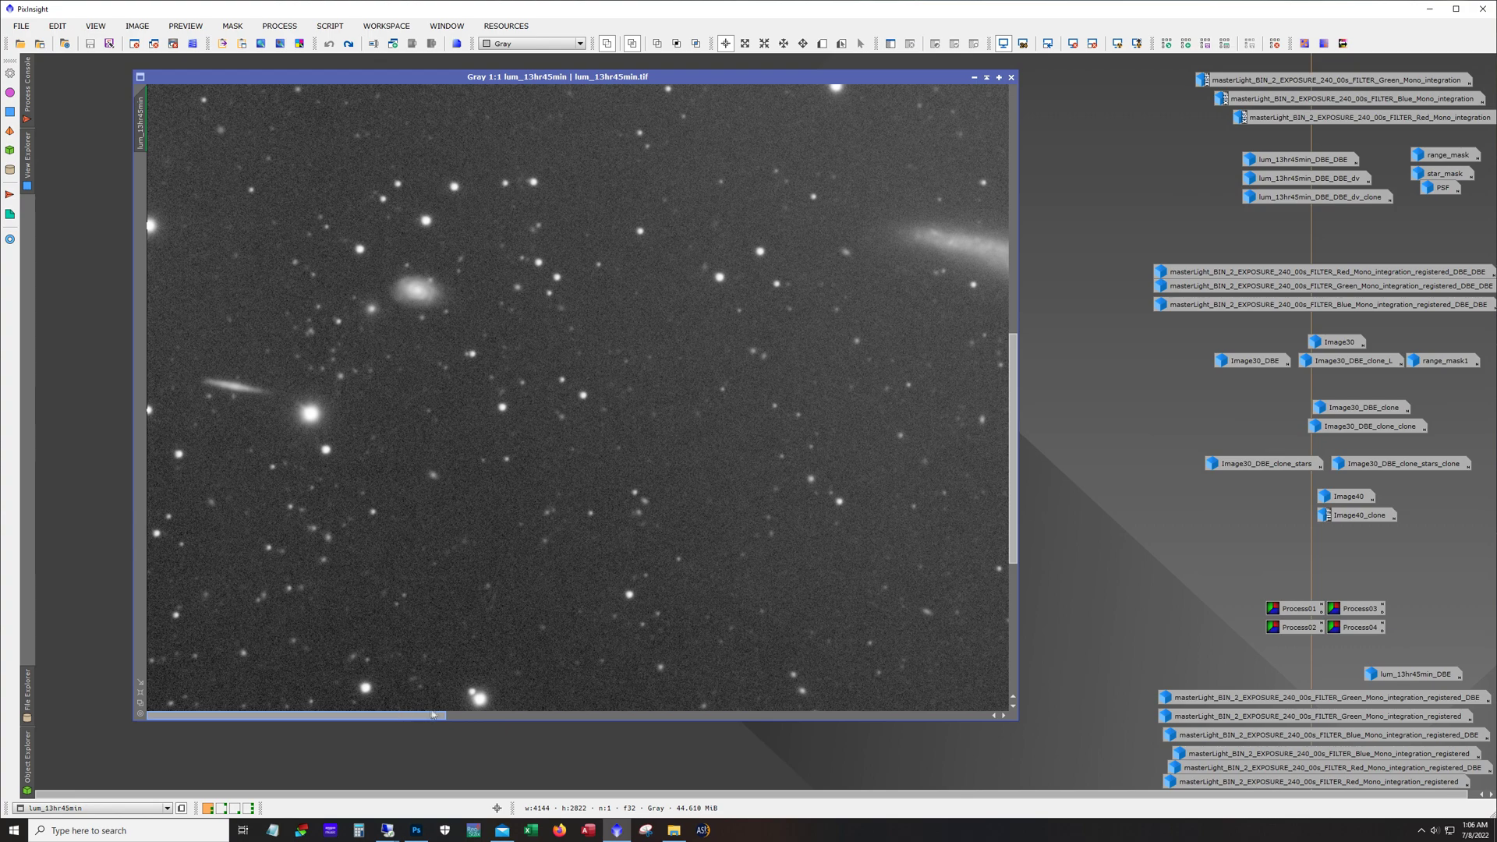
{"action": "left_click_drag", "start_coordinate": [399, 714], "coordinate": [721, 711]}
{"action": "scroll", "coordinate": [668, 600], "scroll_direction": "down", "scroll_amount": 2}
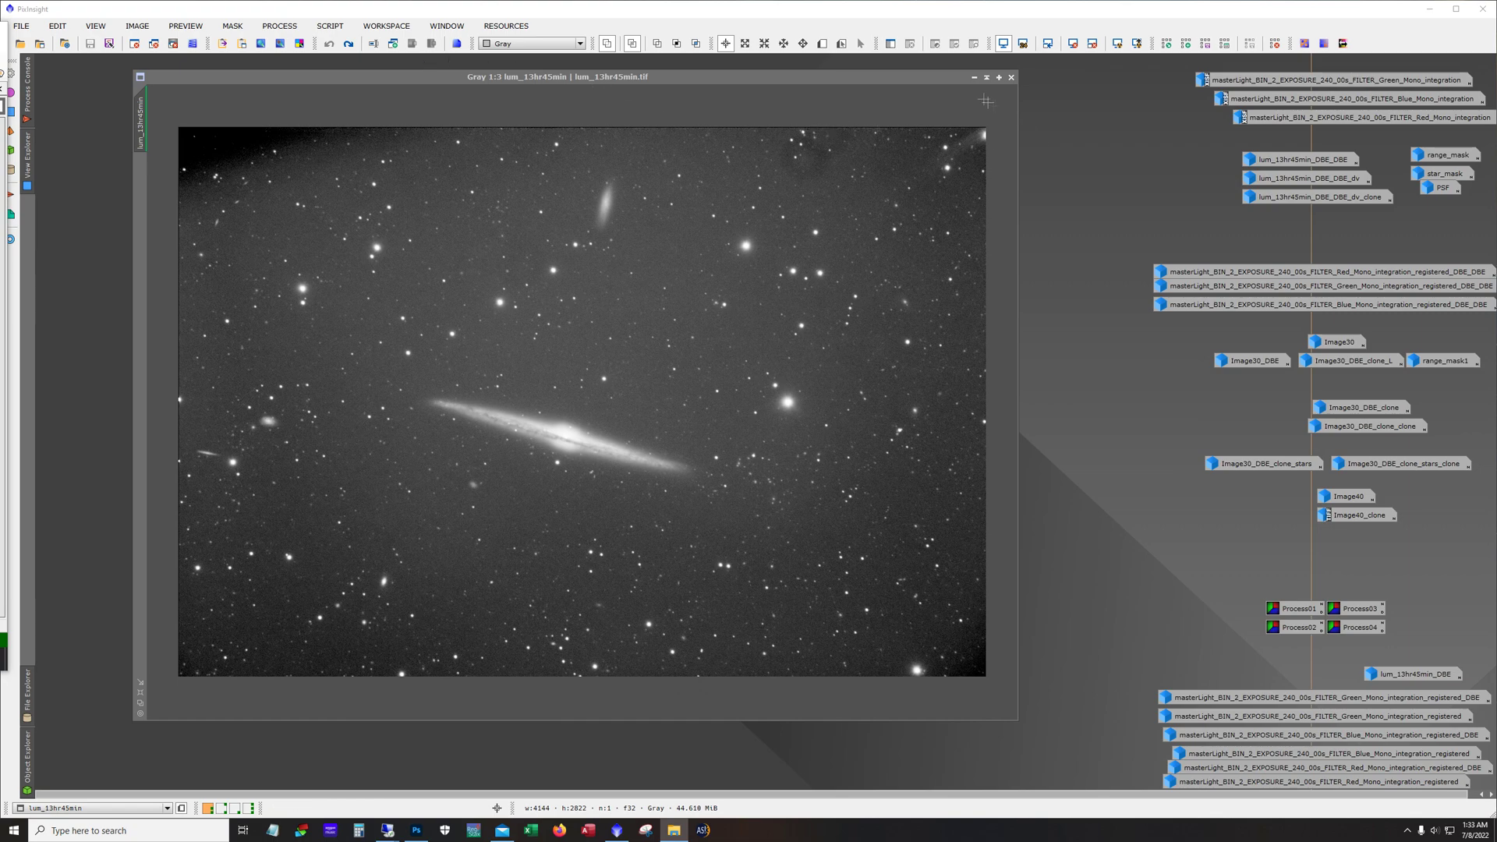
{"action": "left_click", "coordinate": [973, 79]}
{"action": "double_click", "coordinate": [1335, 80]}
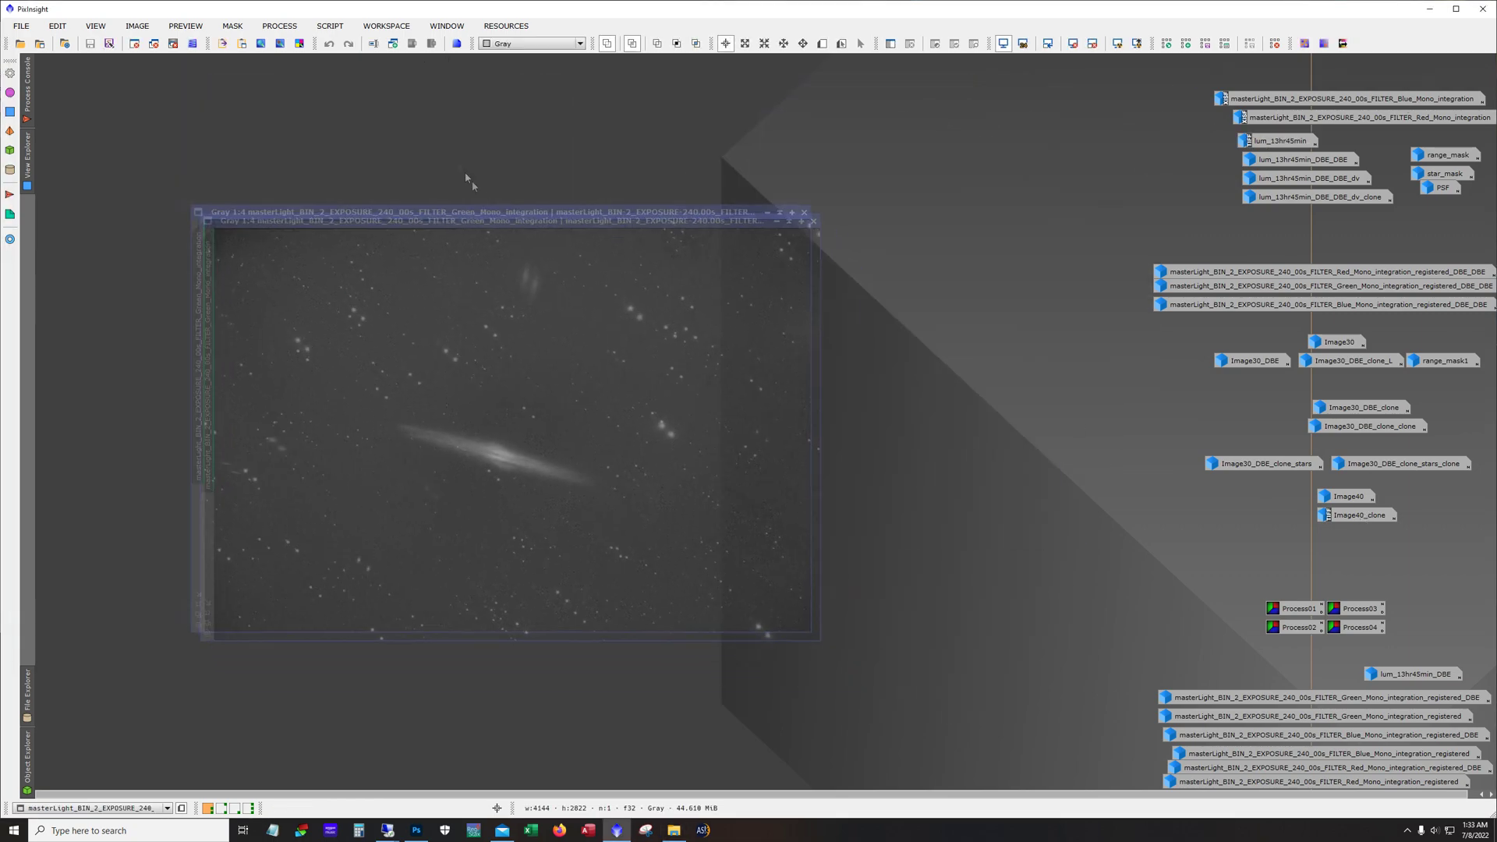
{"action": "double_click", "coordinate": [1340, 100]}
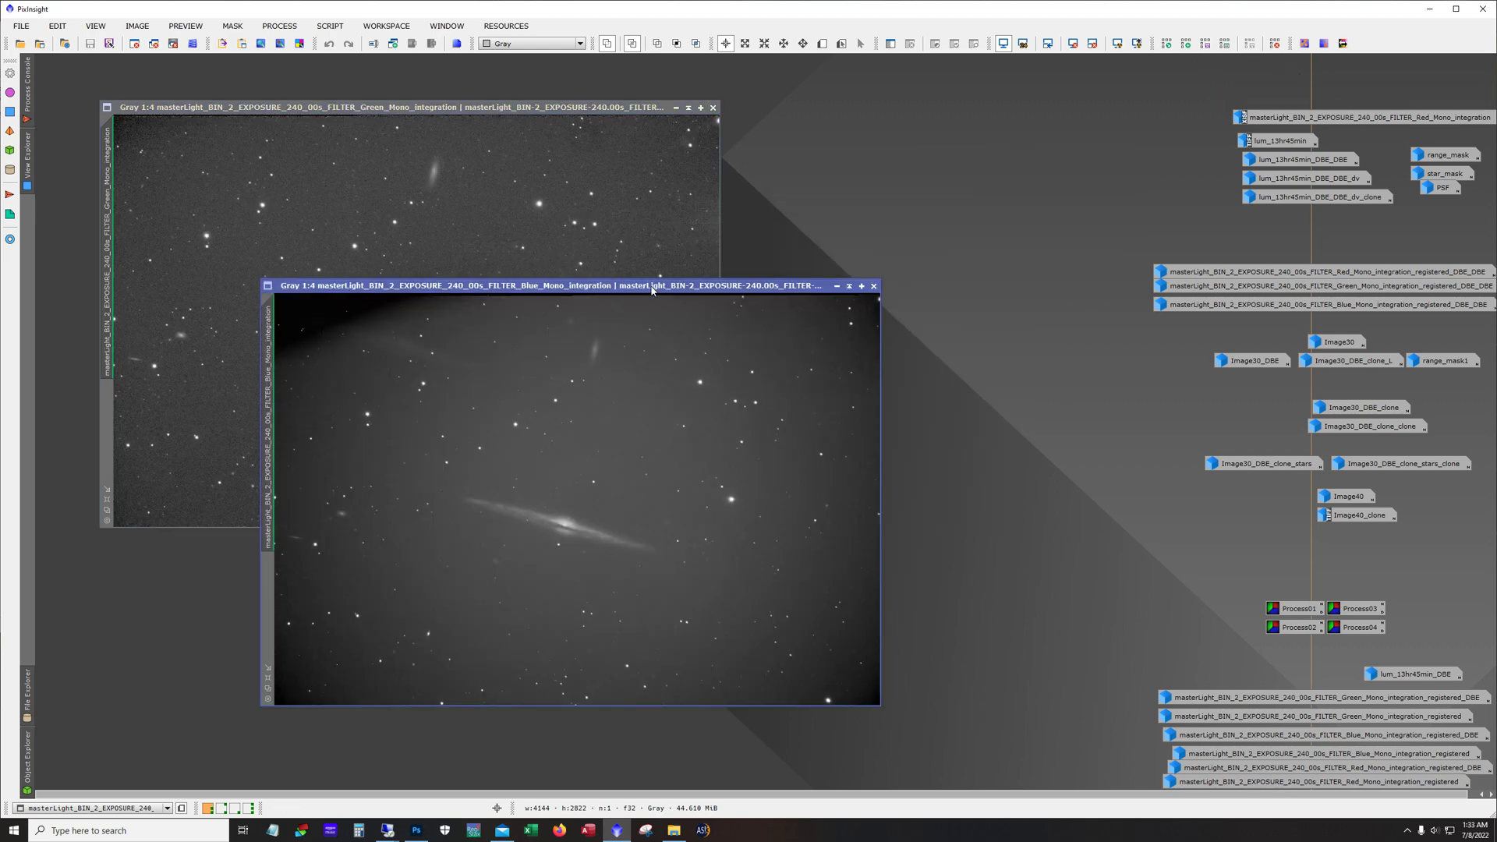
{"action": "left_click_drag", "start_coordinate": [653, 286], "coordinate": [561, 147]}
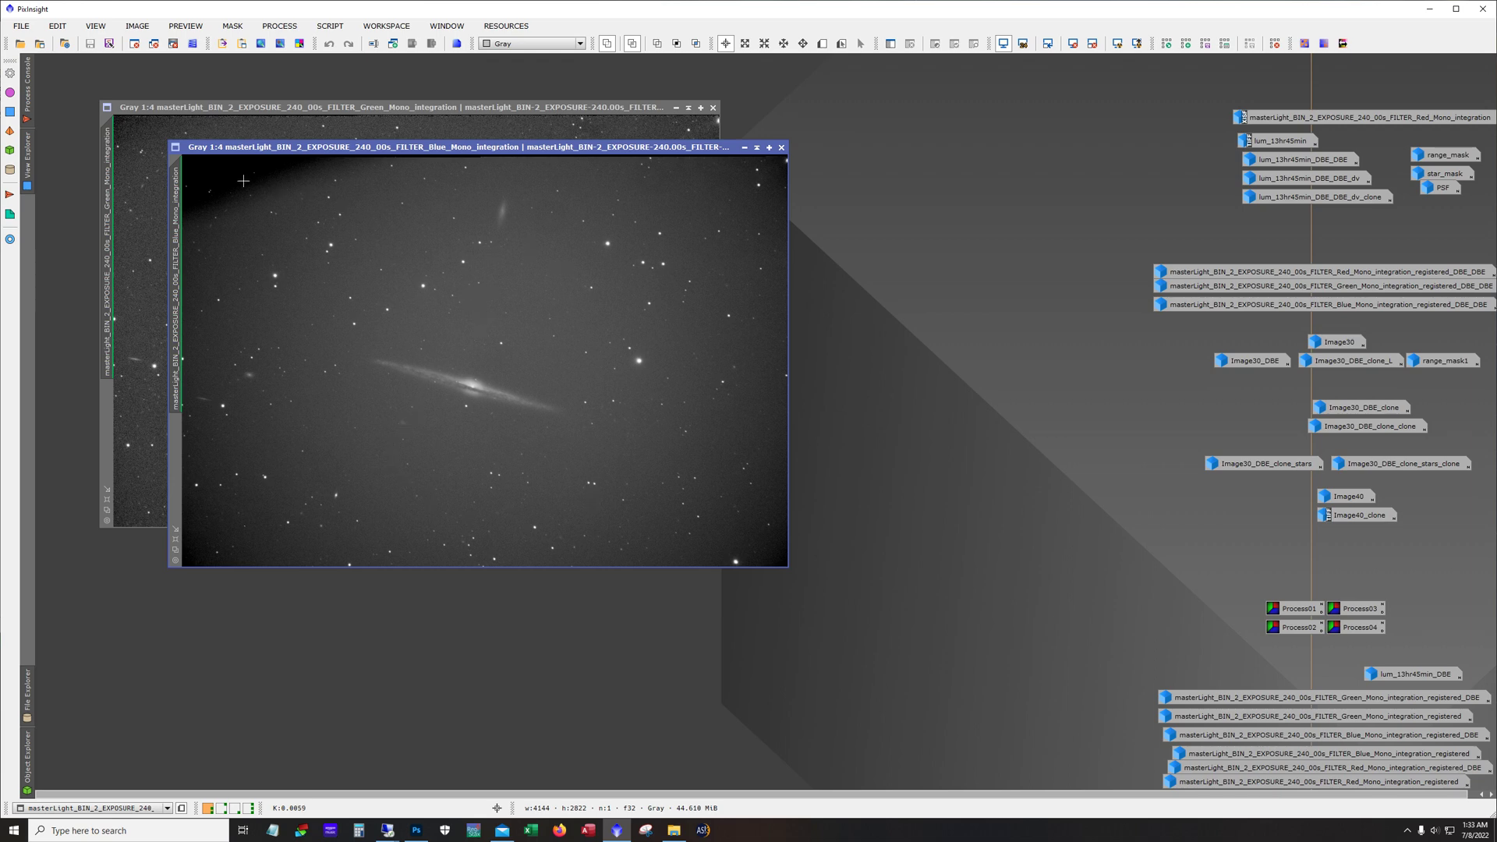
{"action": "scroll", "coordinate": [597, 417], "scroll_direction": "up", "scroll_amount": 2}
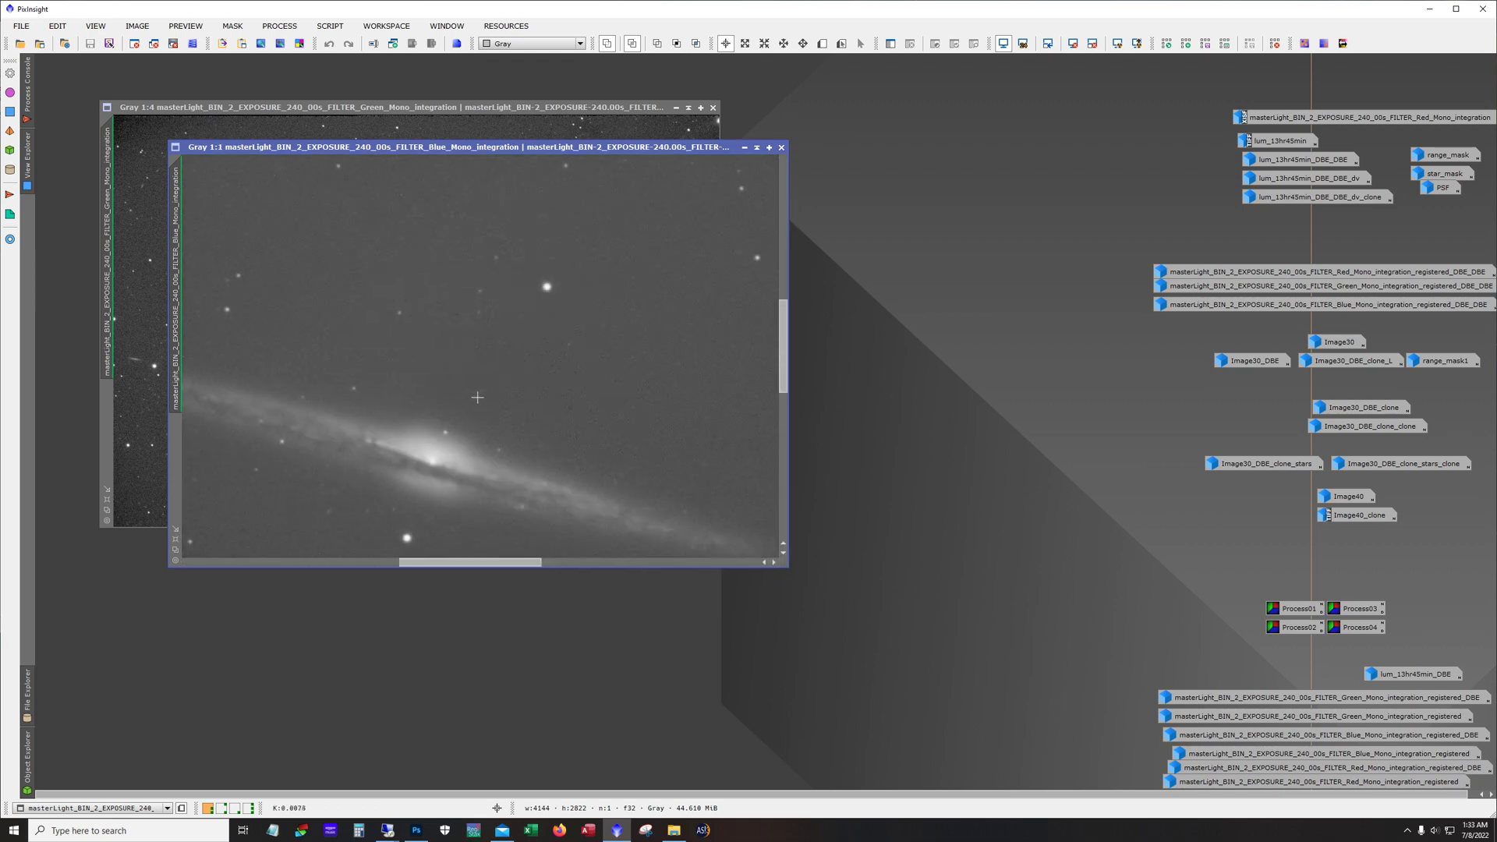
{"action": "scroll", "coordinate": [597, 417], "scroll_direction": "down", "scroll_amount": 1}
{"action": "scroll", "coordinate": [597, 417], "scroll_direction": "down", "scroll_amount": 1}
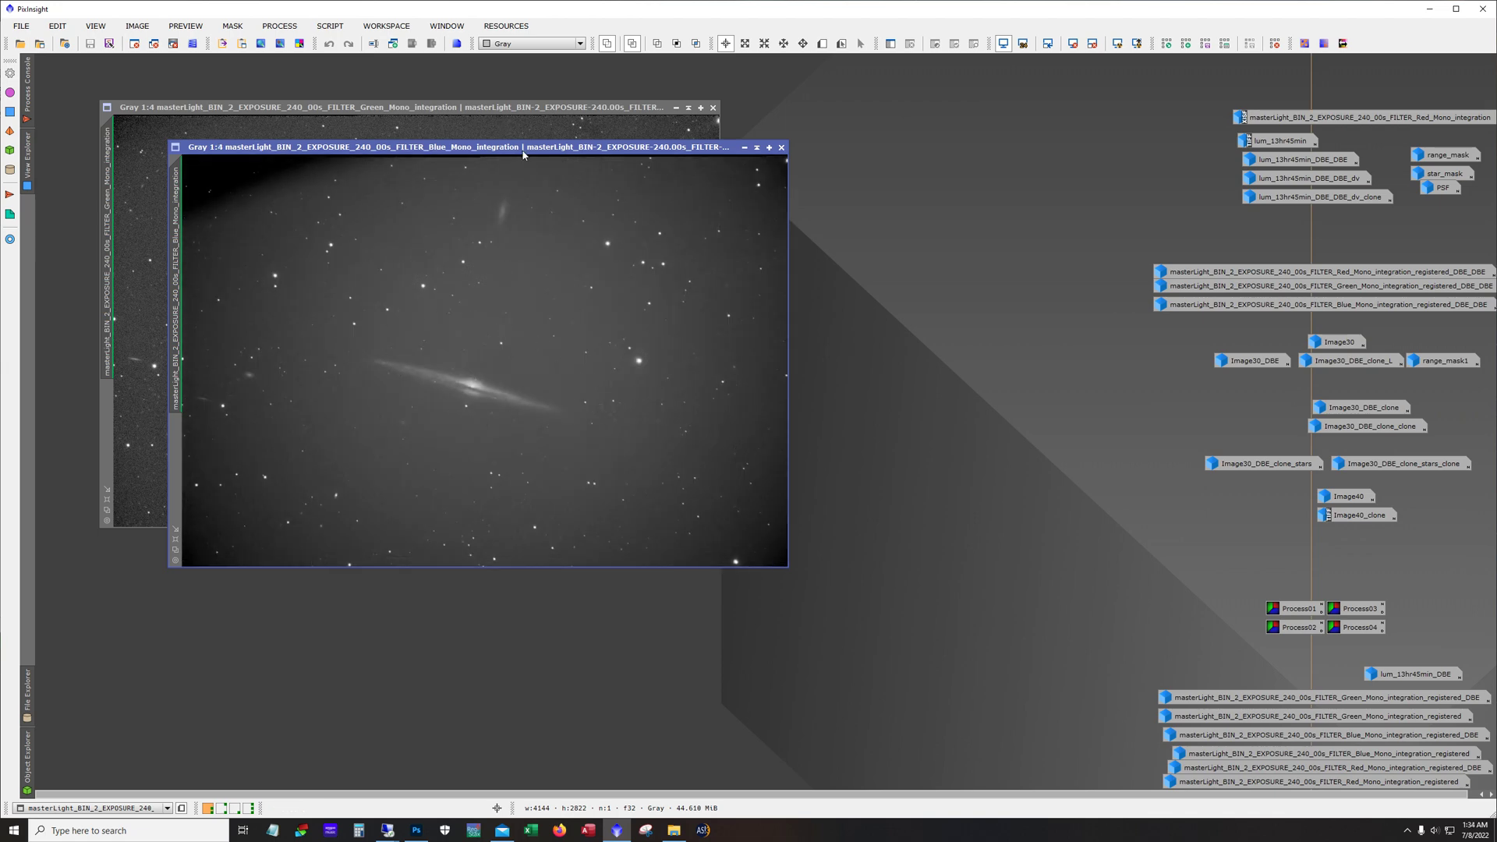
{"action": "left_click_drag", "start_coordinate": [522, 148], "coordinate": [584, 202]}
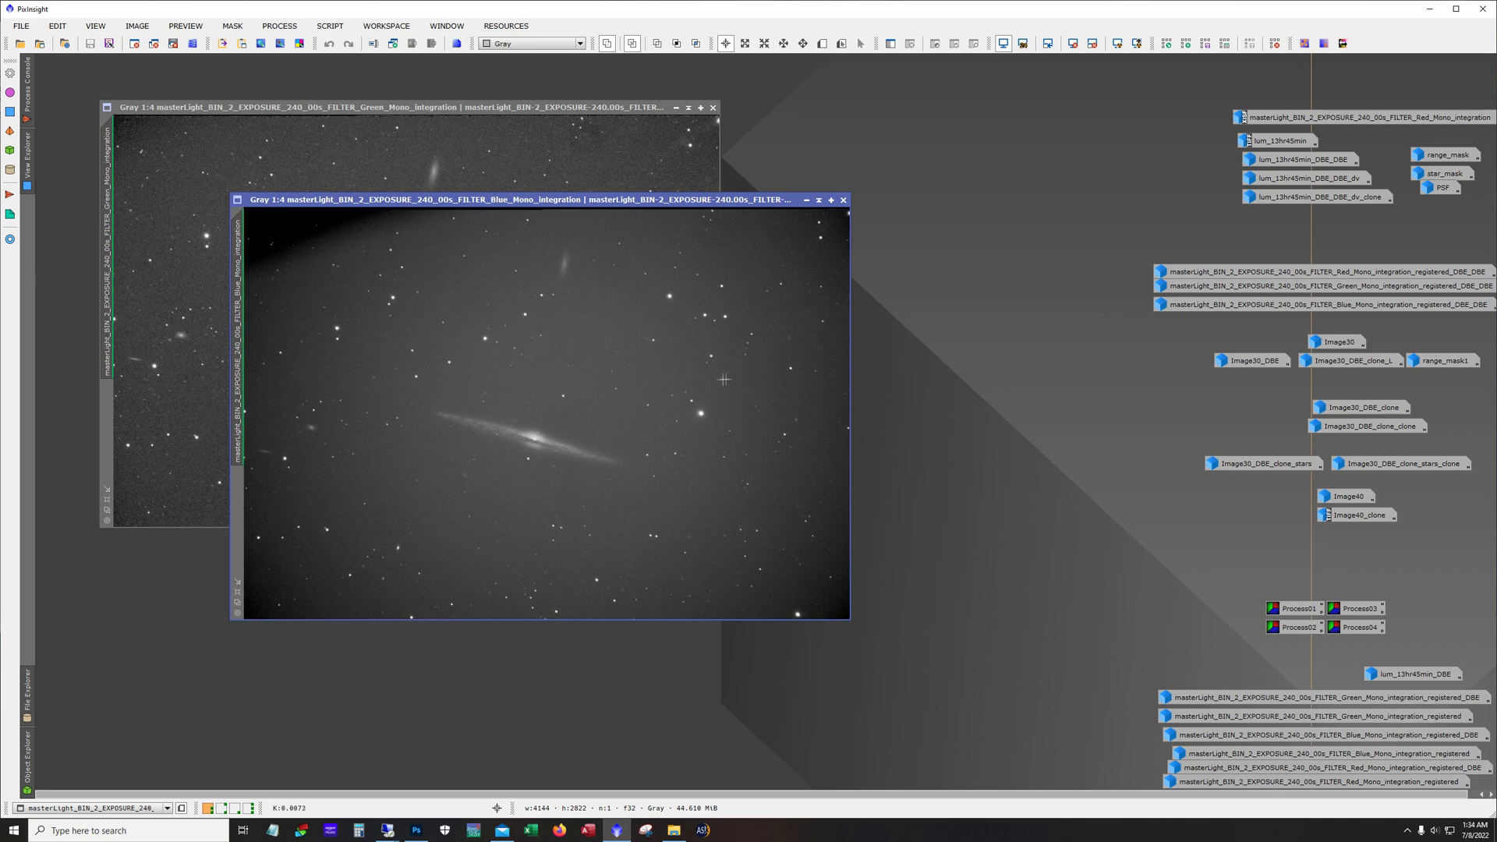
{"action": "double_click", "coordinate": [1324, 122]}
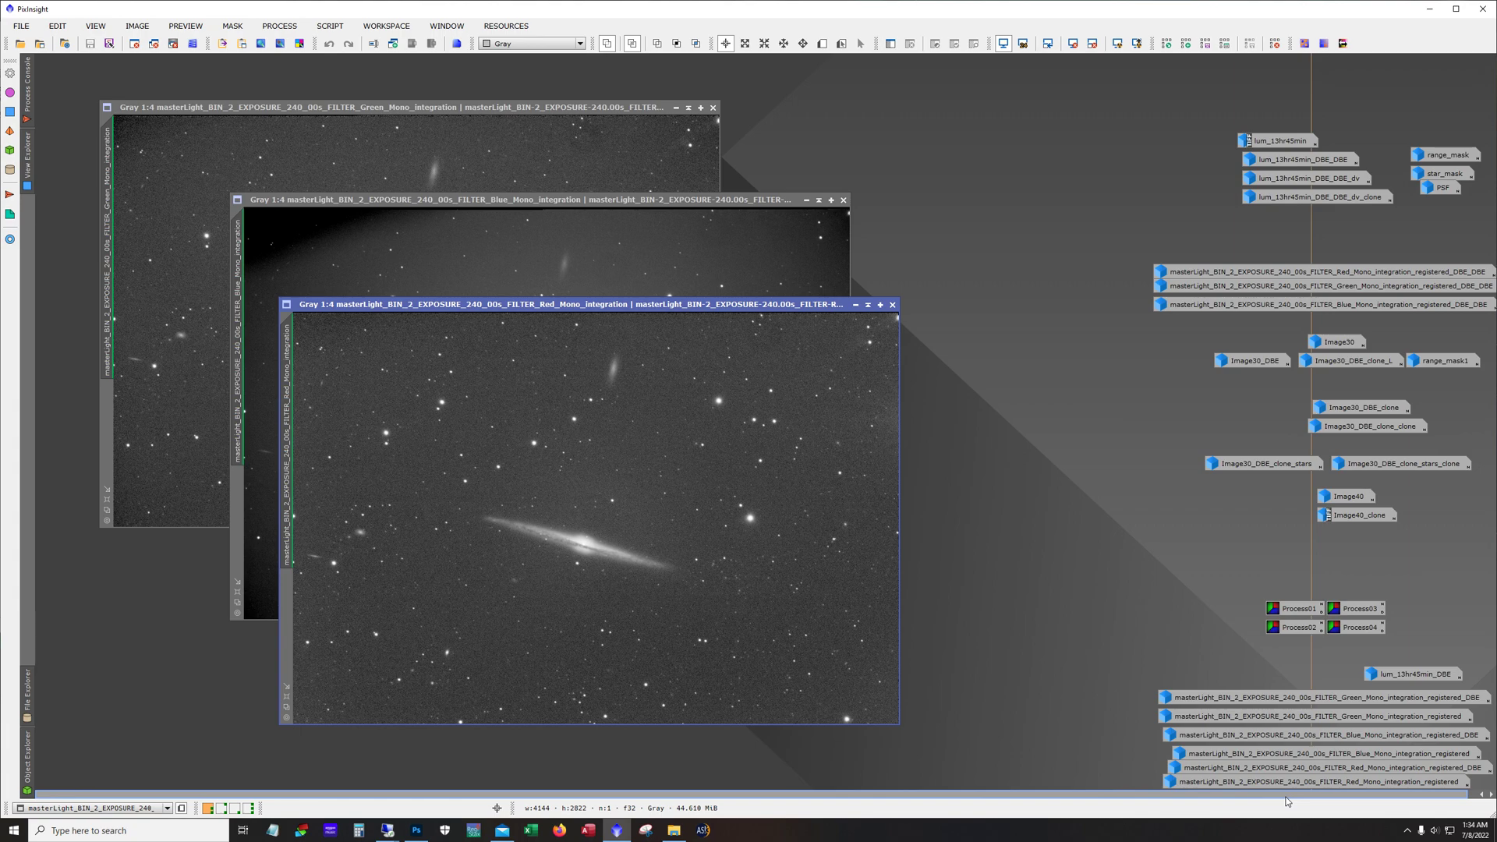
{"action": "left_click", "coordinate": [855, 304]}
{"action": "left_click", "coordinate": [806, 200]}
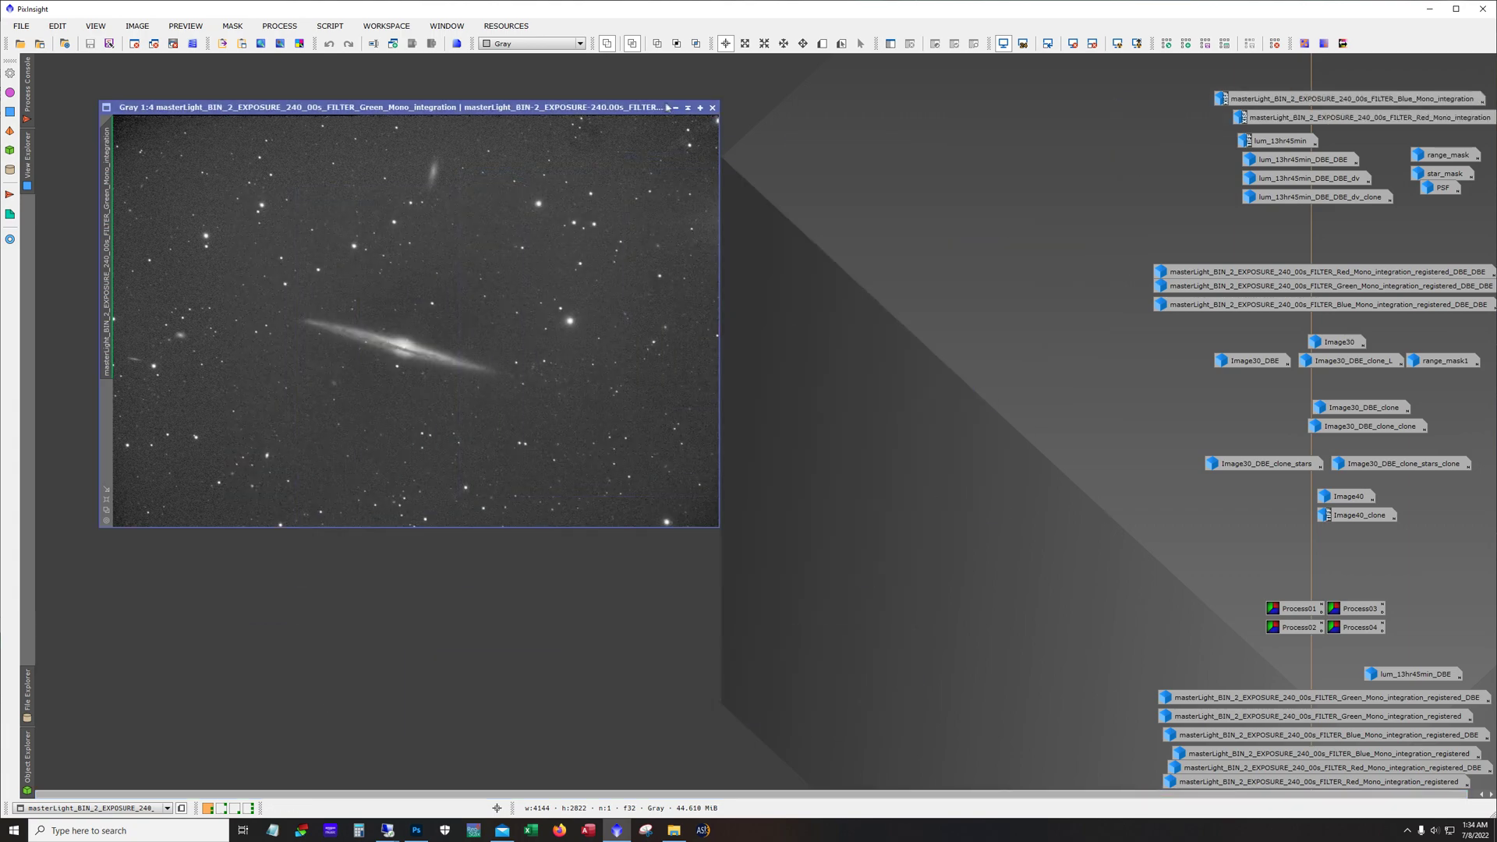
{"action": "left_click", "coordinate": [675, 106]}
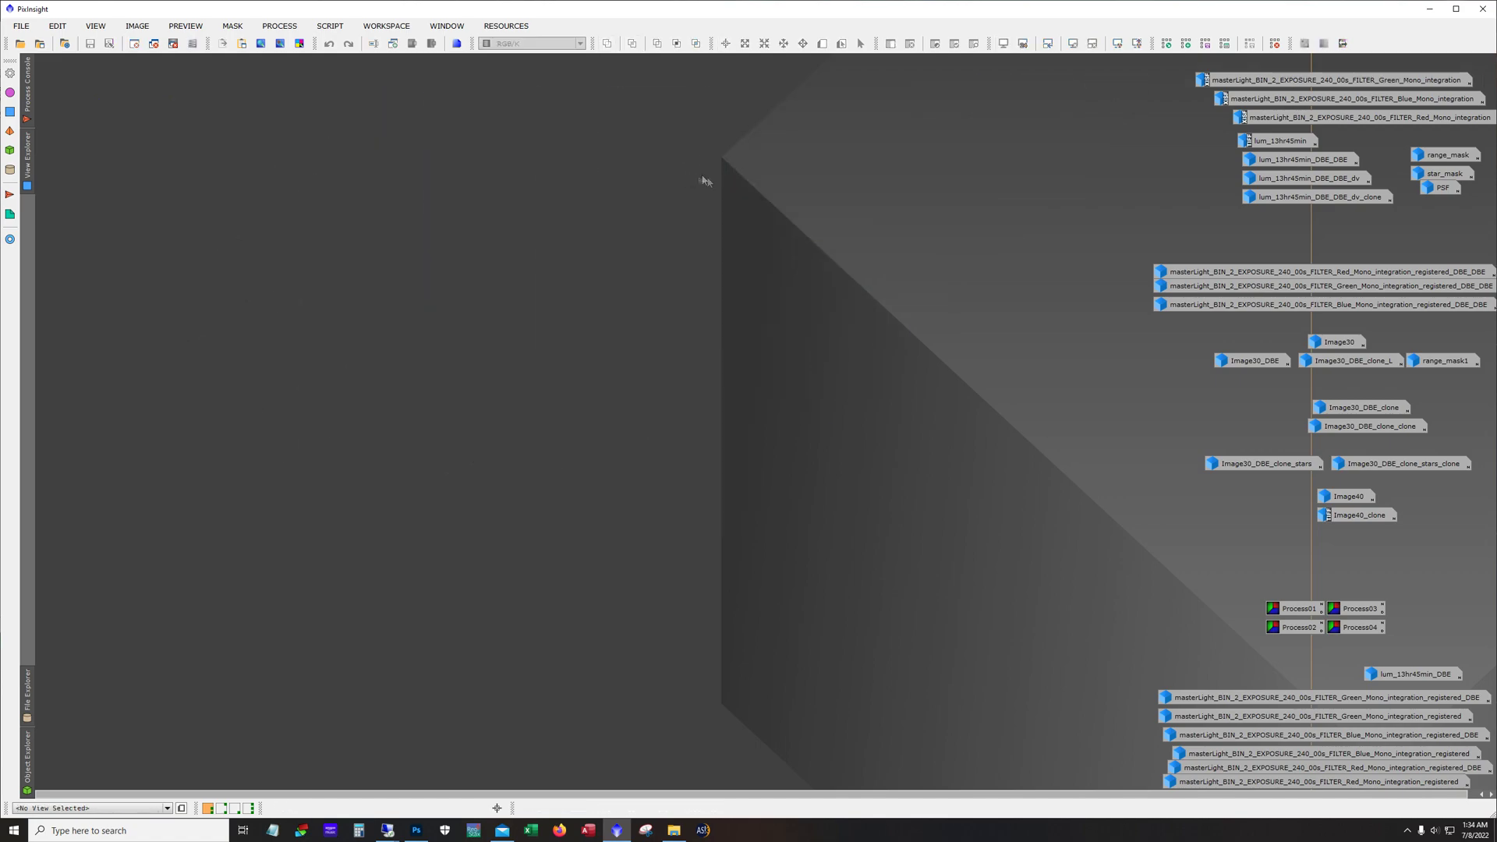
{"action": "double_click", "coordinate": [1261, 272]}
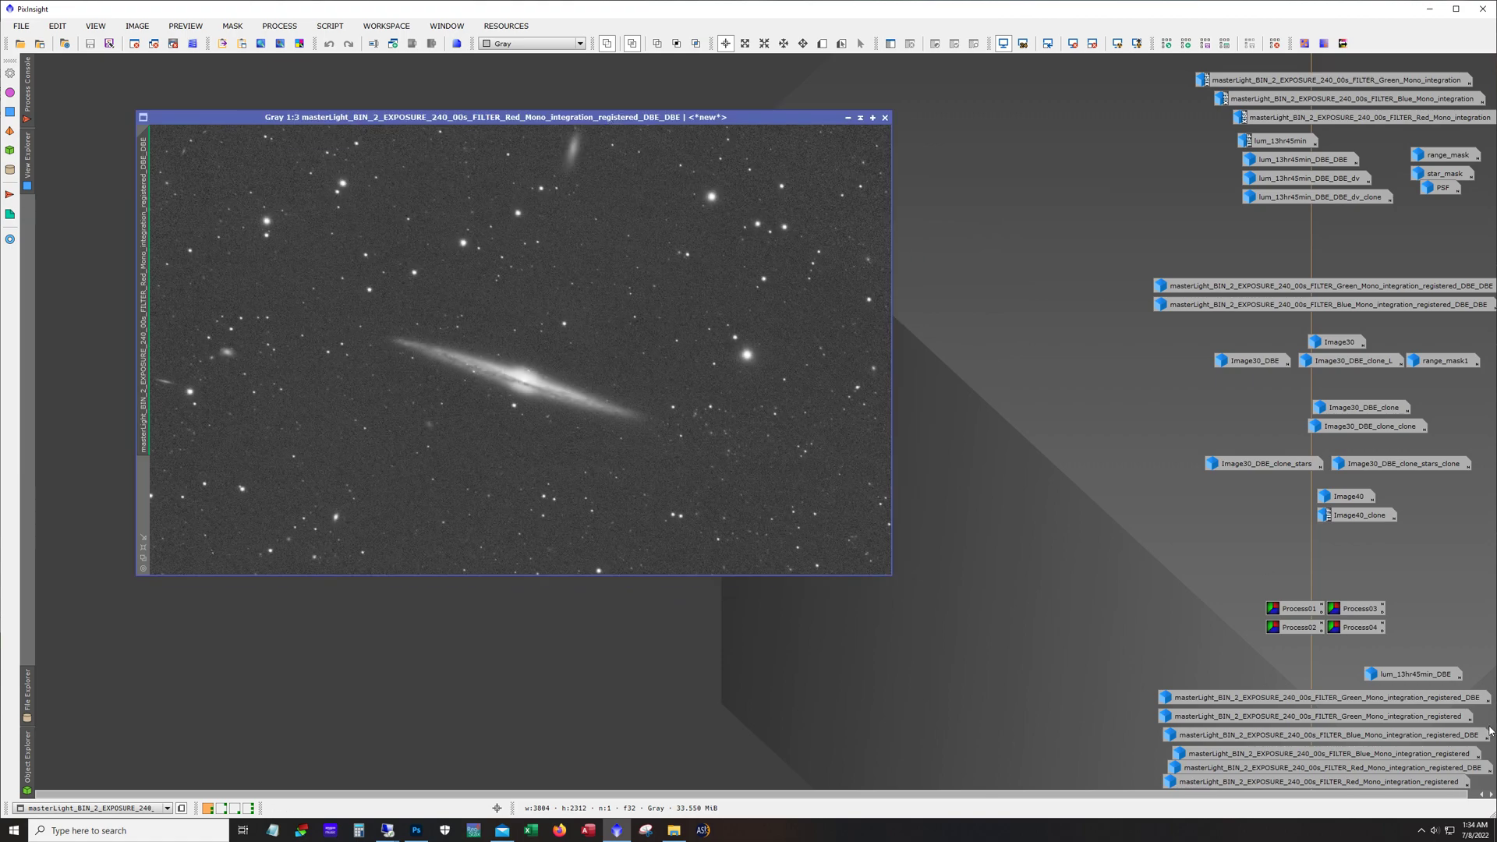
{"action": "double_click", "coordinate": [1295, 288]}
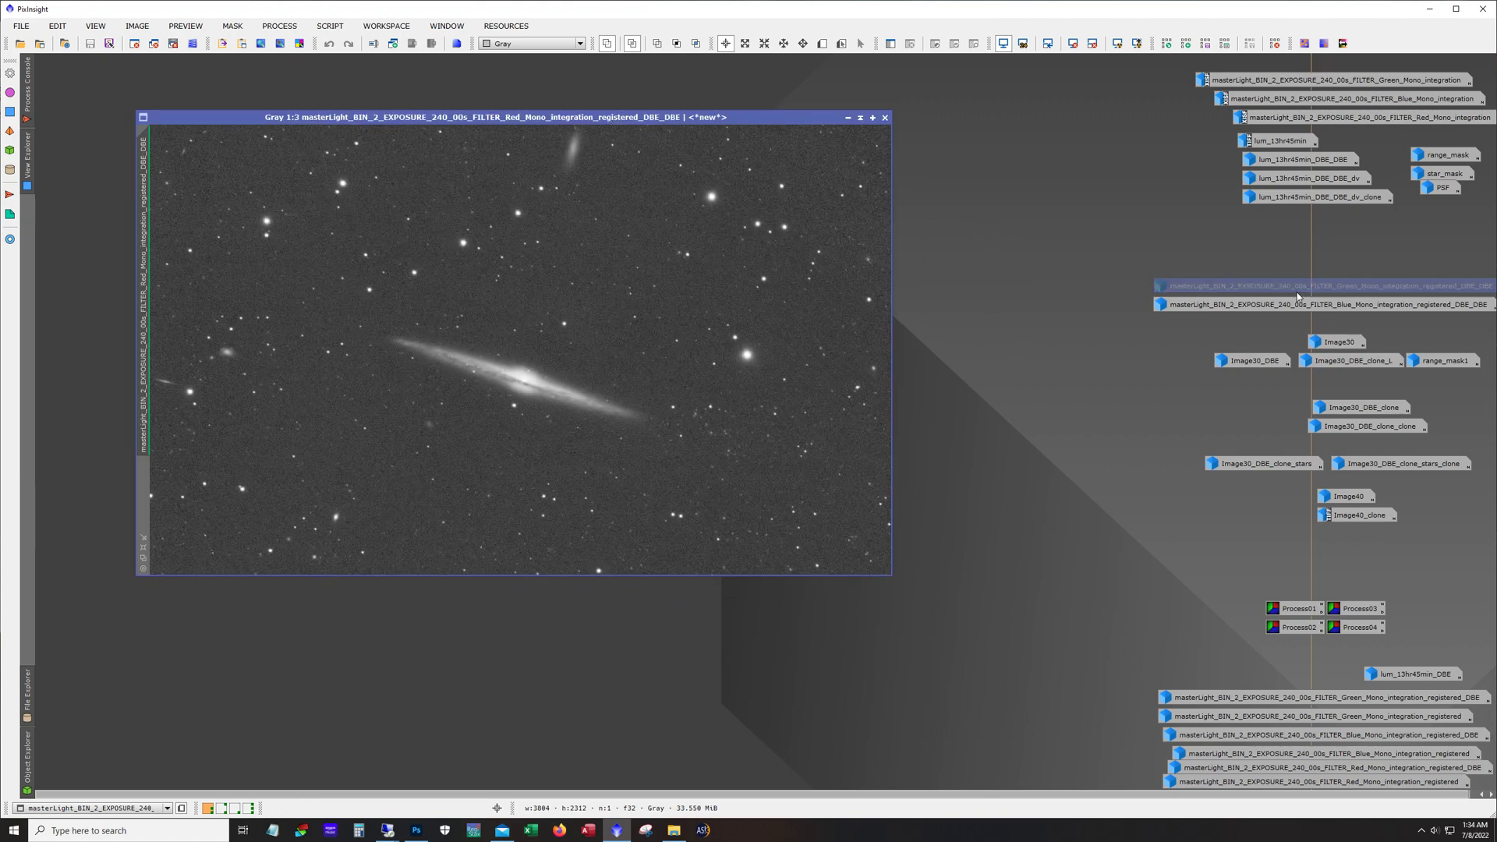
{"action": "double_click", "coordinate": [1294, 306]}
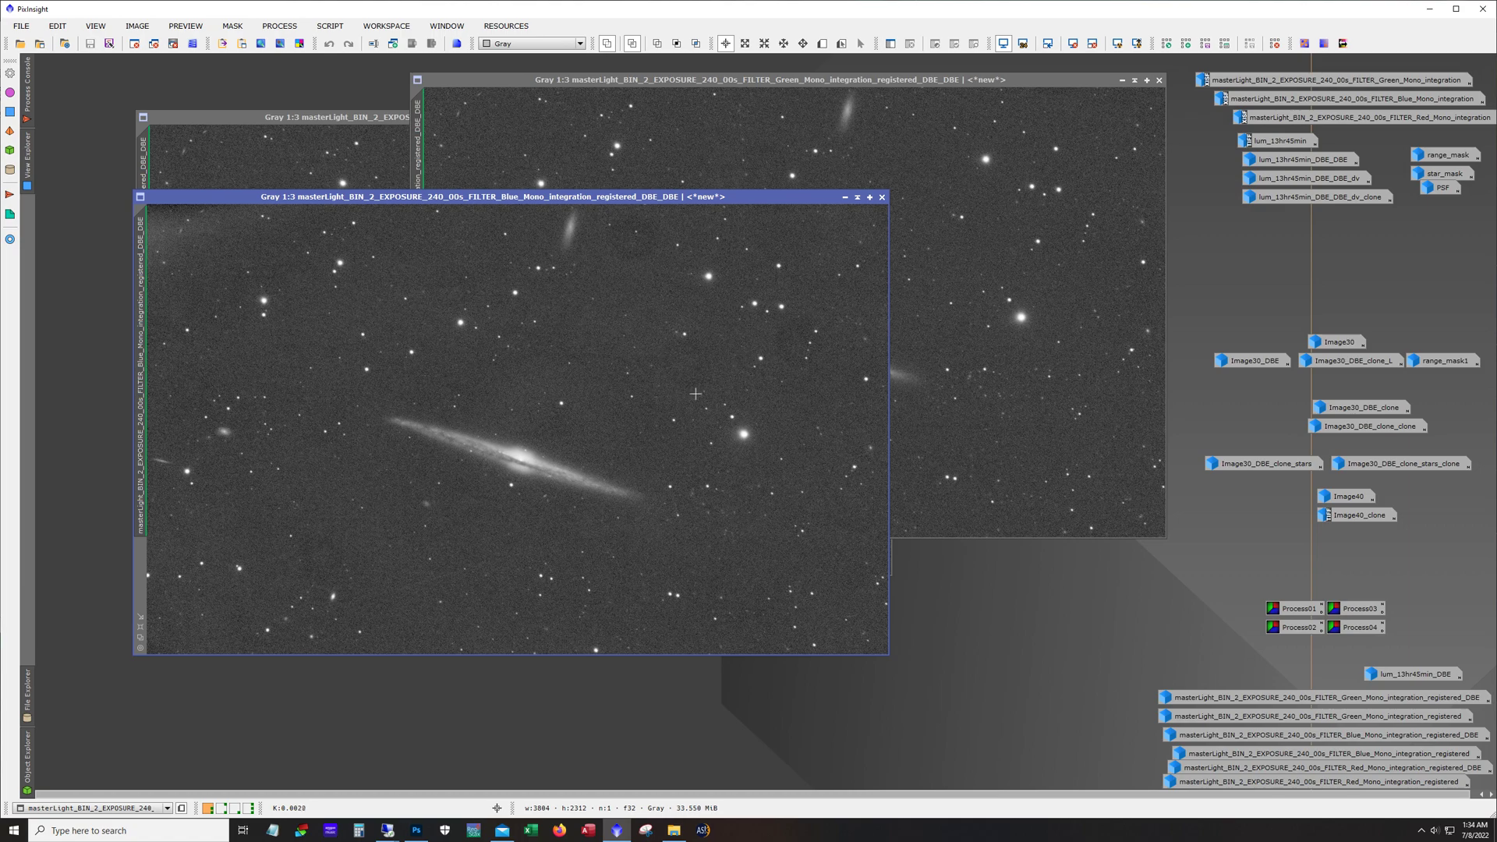
{"action": "left_click", "coordinate": [846, 196]}
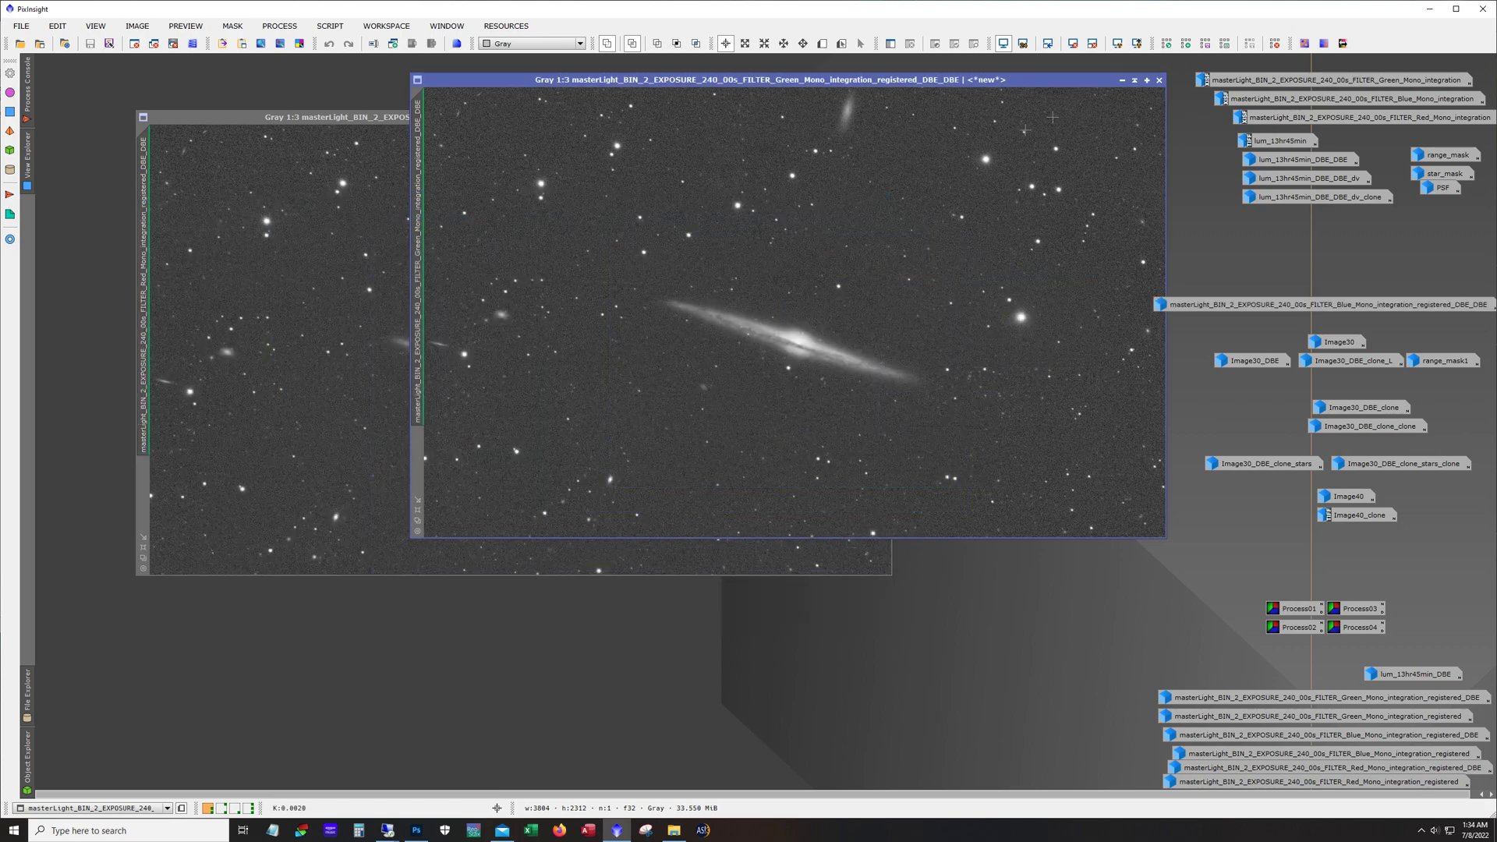
{"action": "left_click", "coordinate": [1120, 80]}
{"action": "left_click", "coordinate": [847, 118]}
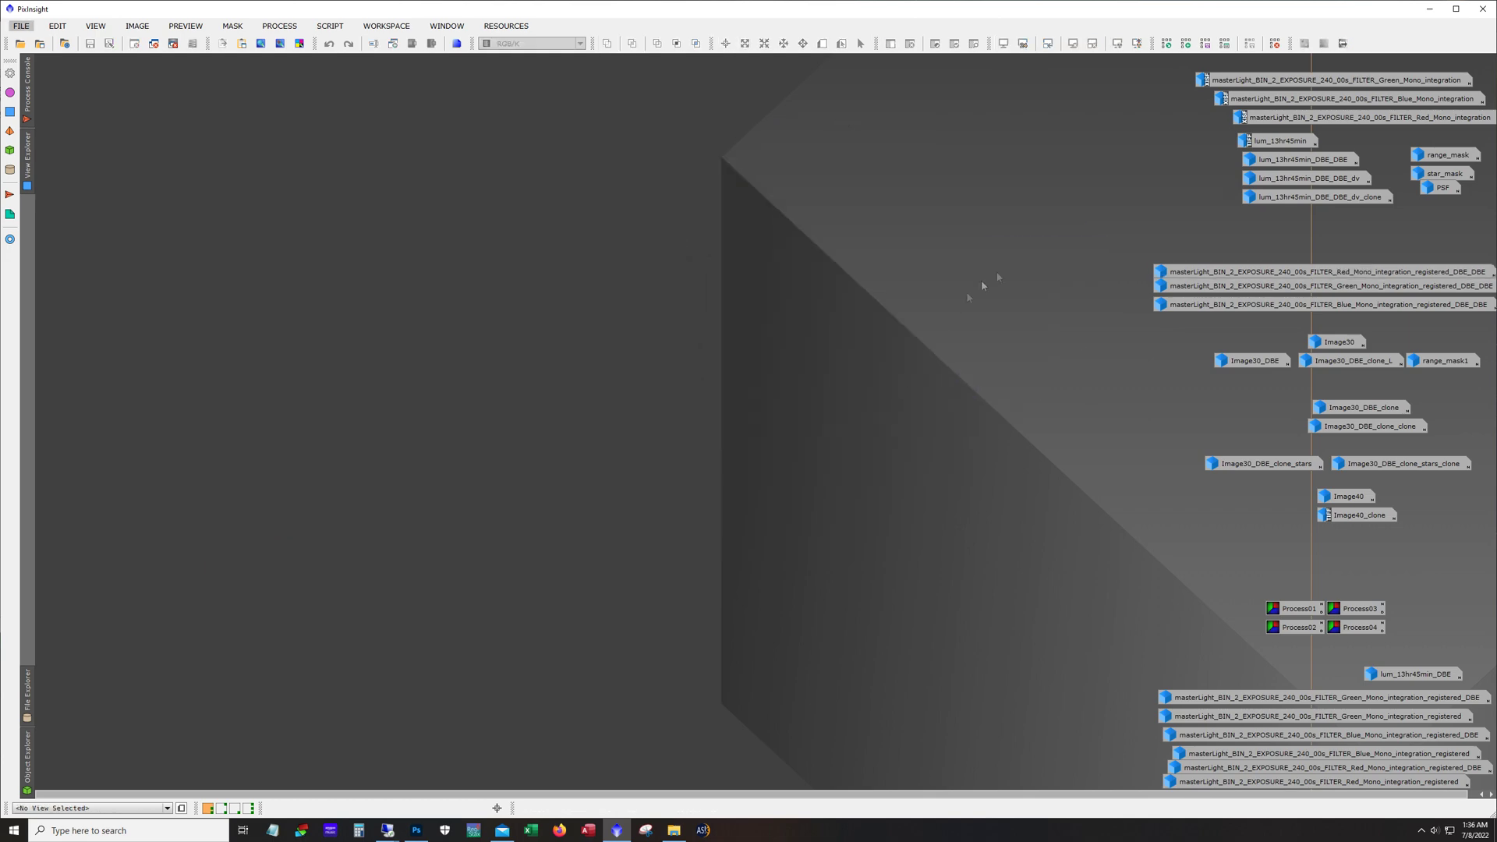
{"action": "left_click", "coordinate": [1317, 179]}
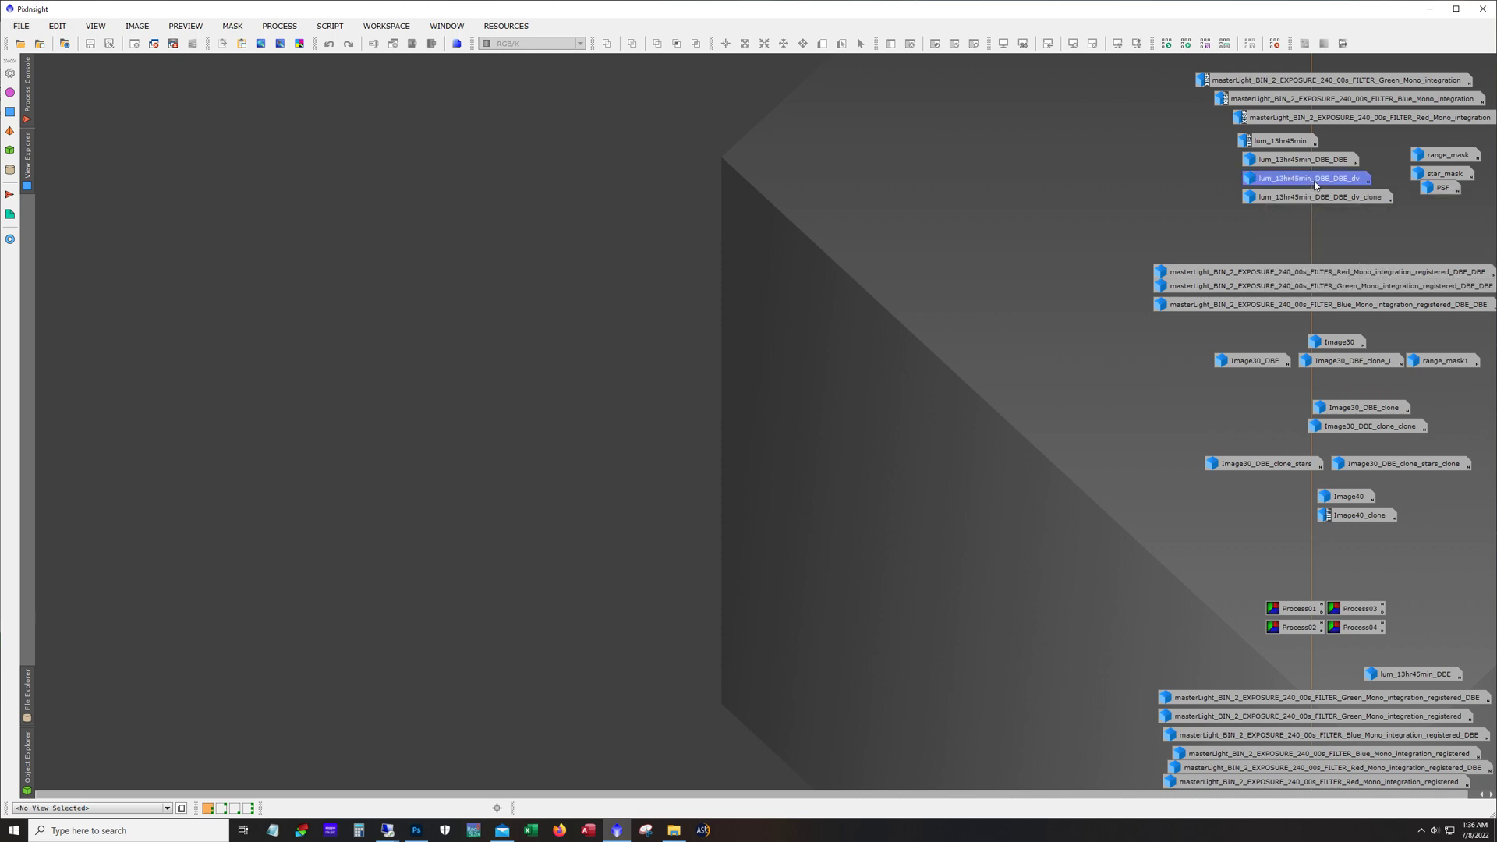
{"action": "double_click", "coordinate": [1303, 159]}
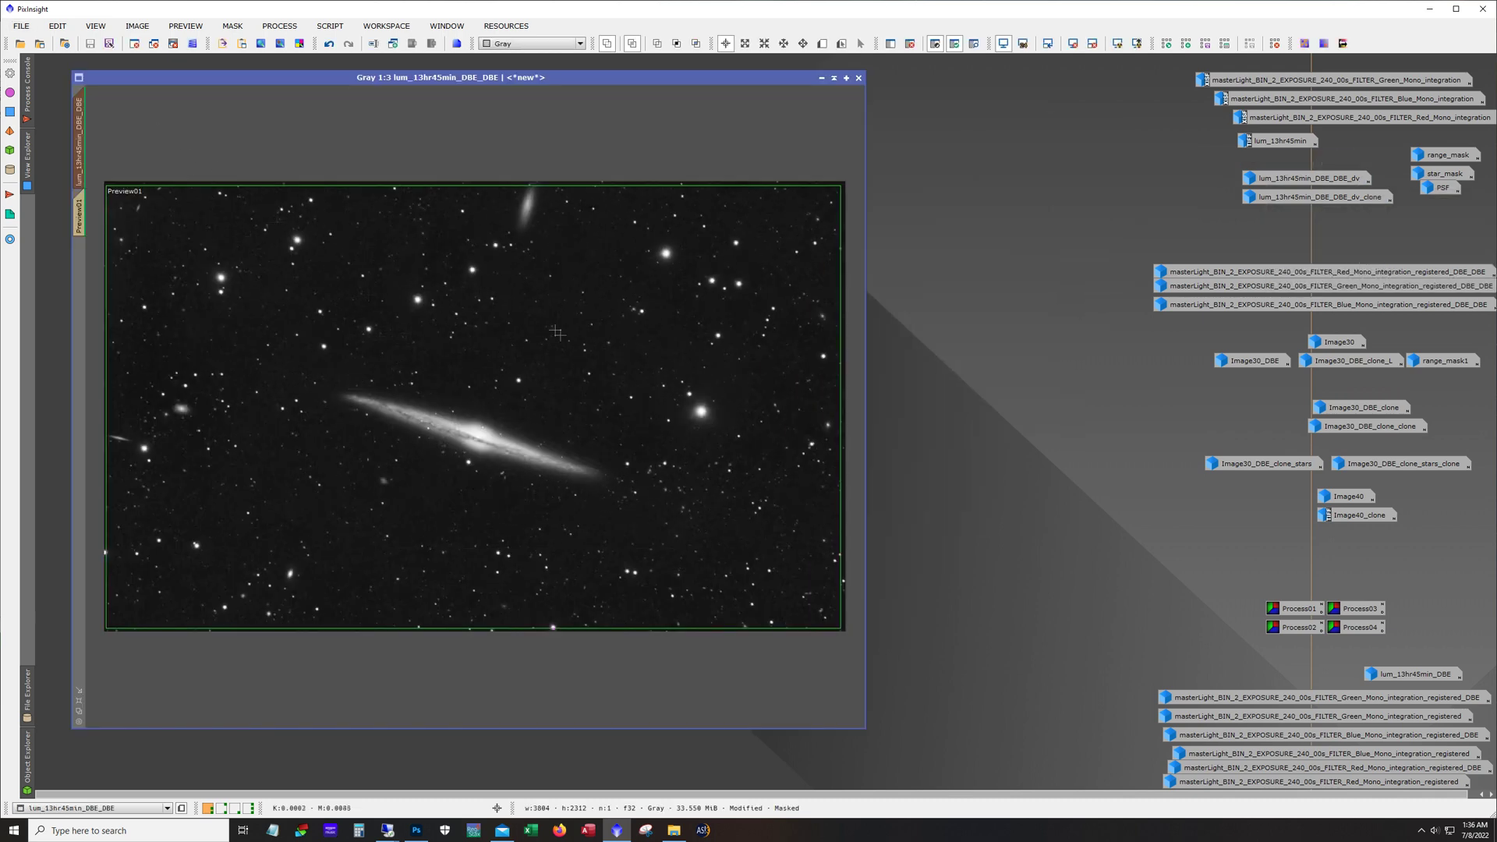
{"action": "scroll", "coordinate": [540, 382], "scroll_direction": "up", "scroll_amount": 3}
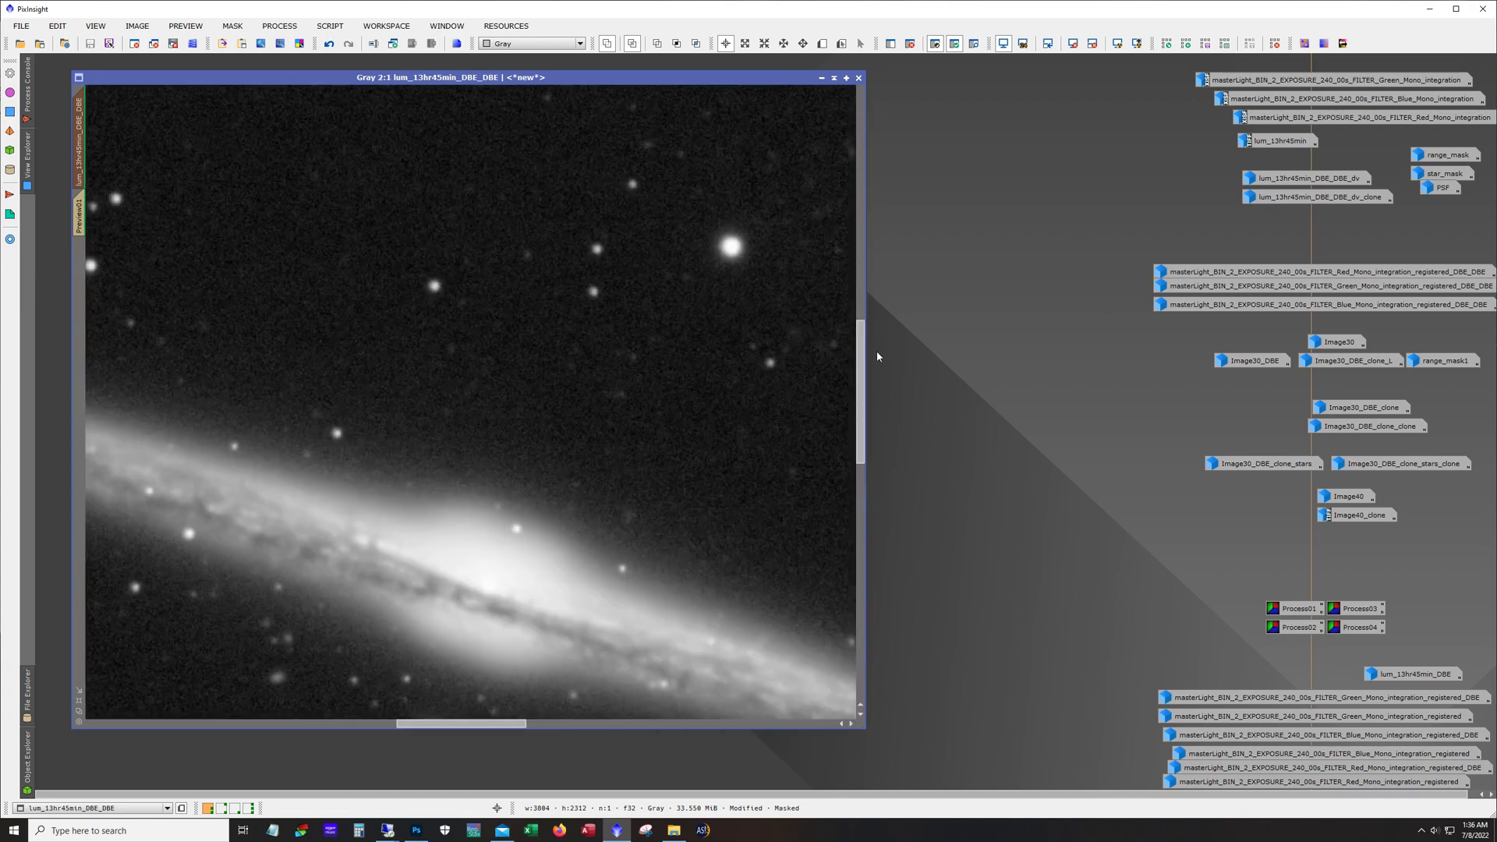
{"action": "left_click_drag", "start_coordinate": [864, 363], "coordinate": [866, 409]}
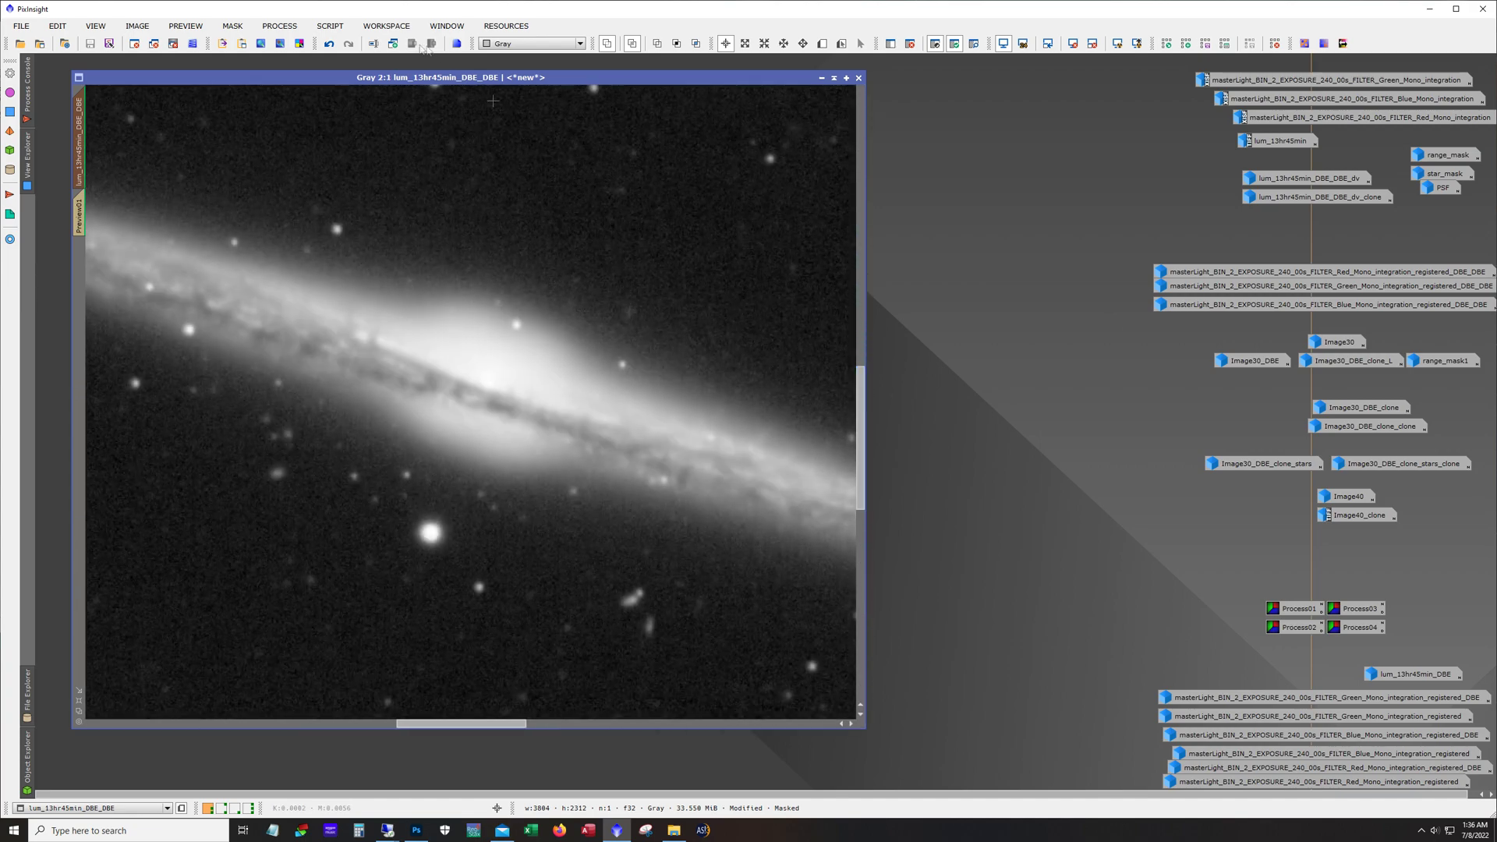
{"action": "left_click", "coordinate": [330, 45]}
{"action": "left_click_drag", "start_coordinate": [865, 728], "coordinate": [1112, 778]}
{"action": "left_click_drag", "start_coordinate": [717, 775], "coordinate": [731, 775]}
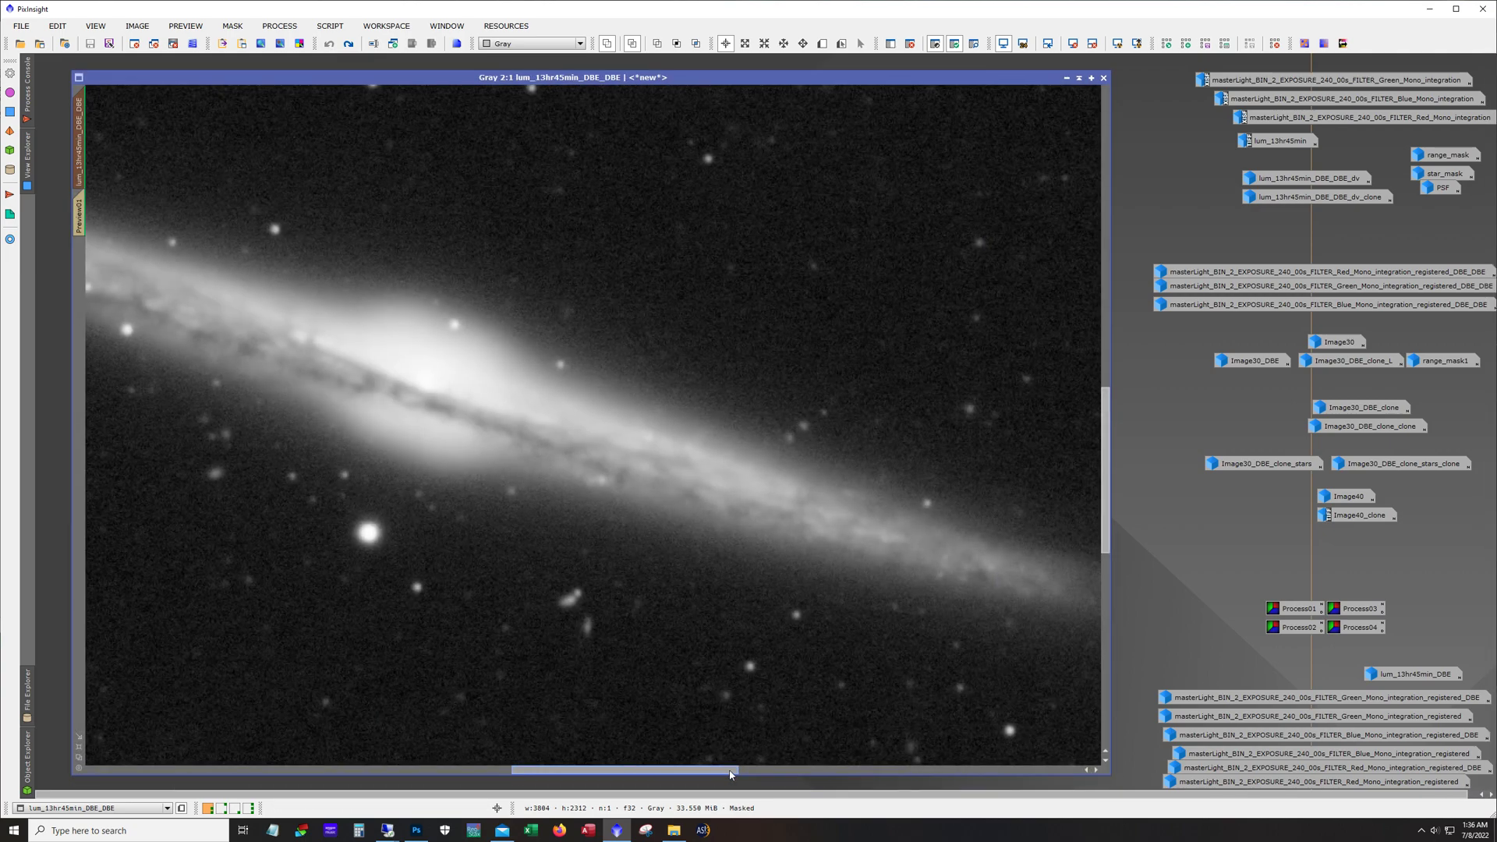
{"action": "left_click", "coordinate": [349, 44]}
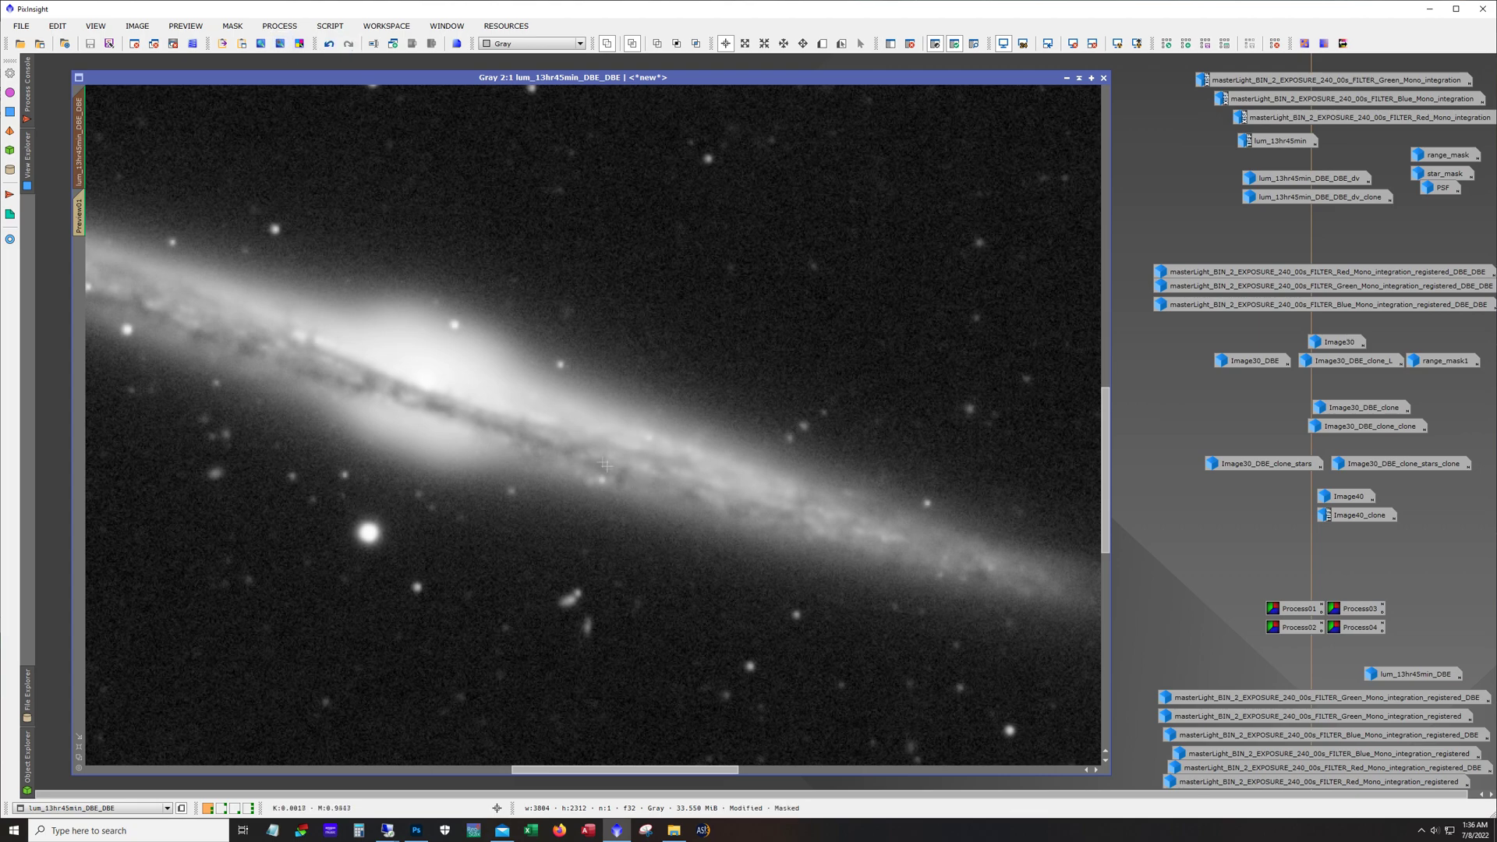
{"action": "left_click", "coordinate": [327, 44]}
{"action": "left_click", "coordinate": [348, 44]}
{"action": "left_click", "coordinate": [332, 44]}
{"action": "left_click", "coordinate": [348, 44]}
{"action": "left_click", "coordinate": [332, 44]}
{"action": "left_click", "coordinate": [349, 45]}
{"action": "key", "text": "alt"}
{"action": "left_click", "coordinate": [1067, 78]}
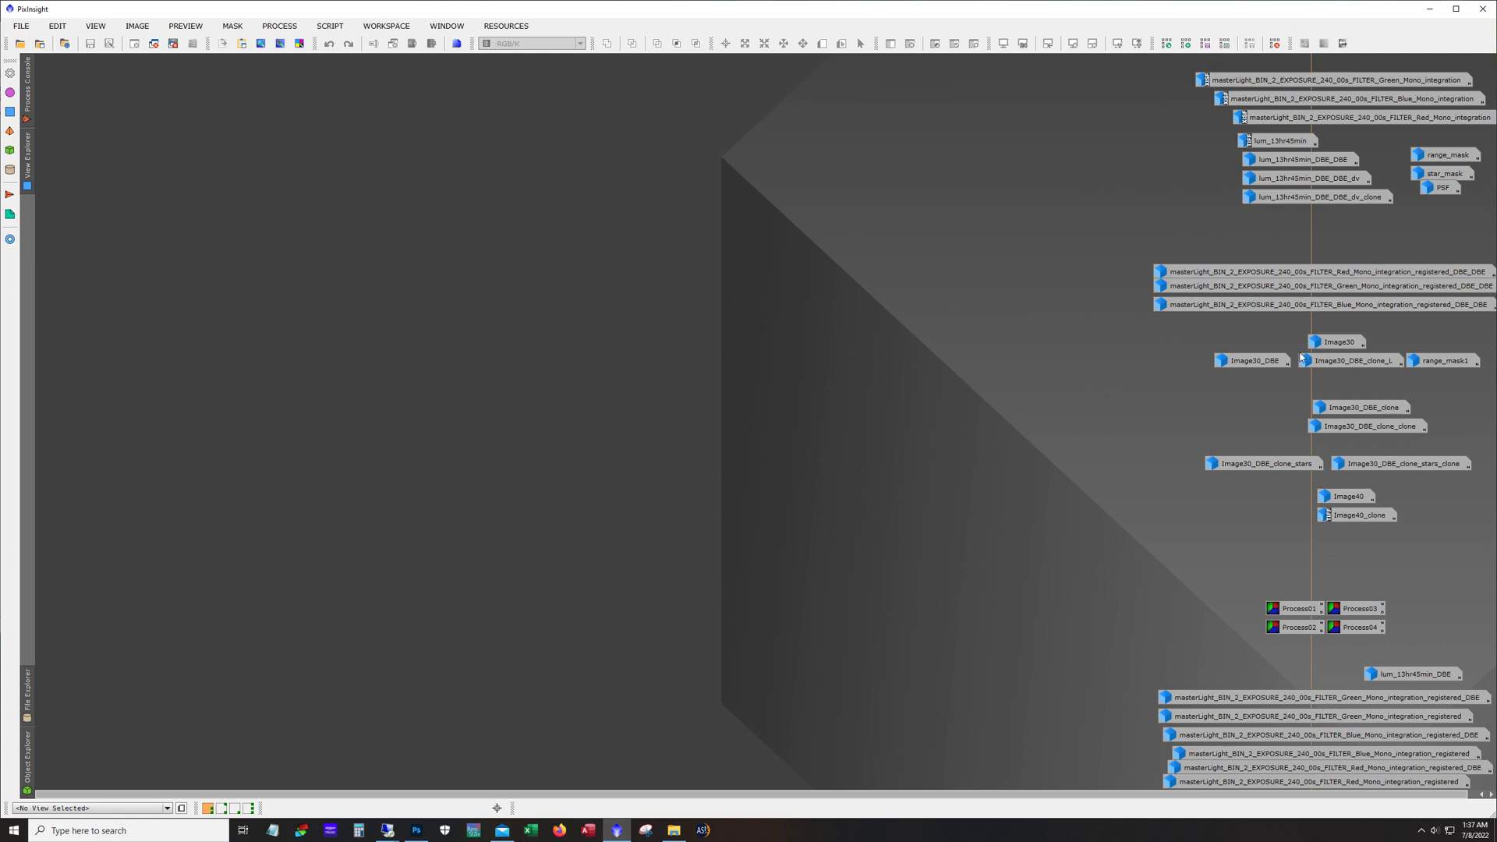
Step: Open Image30 and Image30_DBE, shift Image30_DBE up-right, and iconize Image30
{"action": "double_click", "coordinate": [1324, 343]}
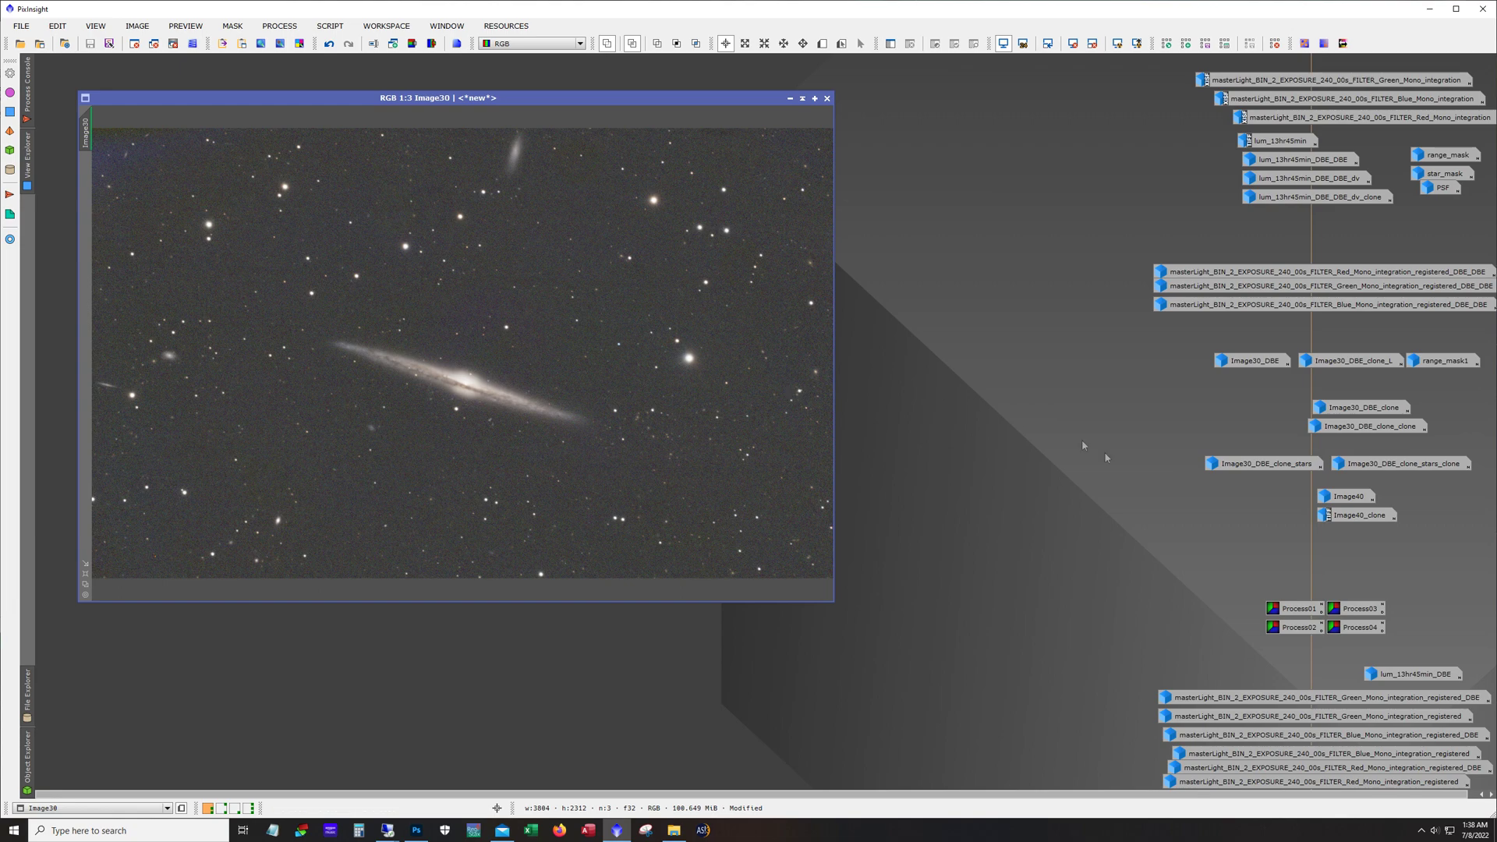
{"action": "double_click", "coordinate": [1261, 360]}
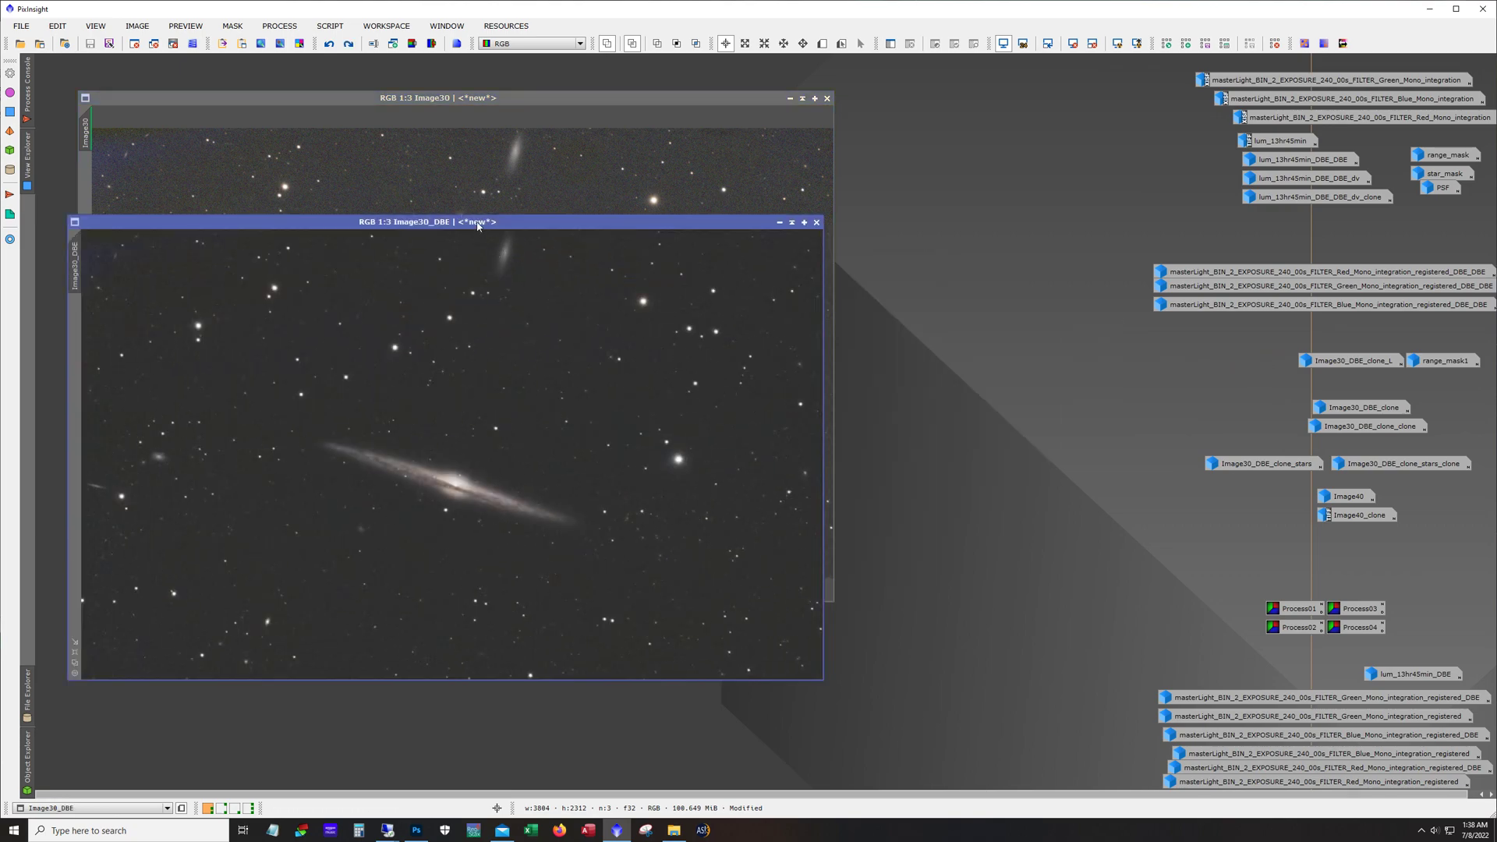
{"action": "left_click_drag", "start_coordinate": [468, 221], "coordinate": [698, 187]}
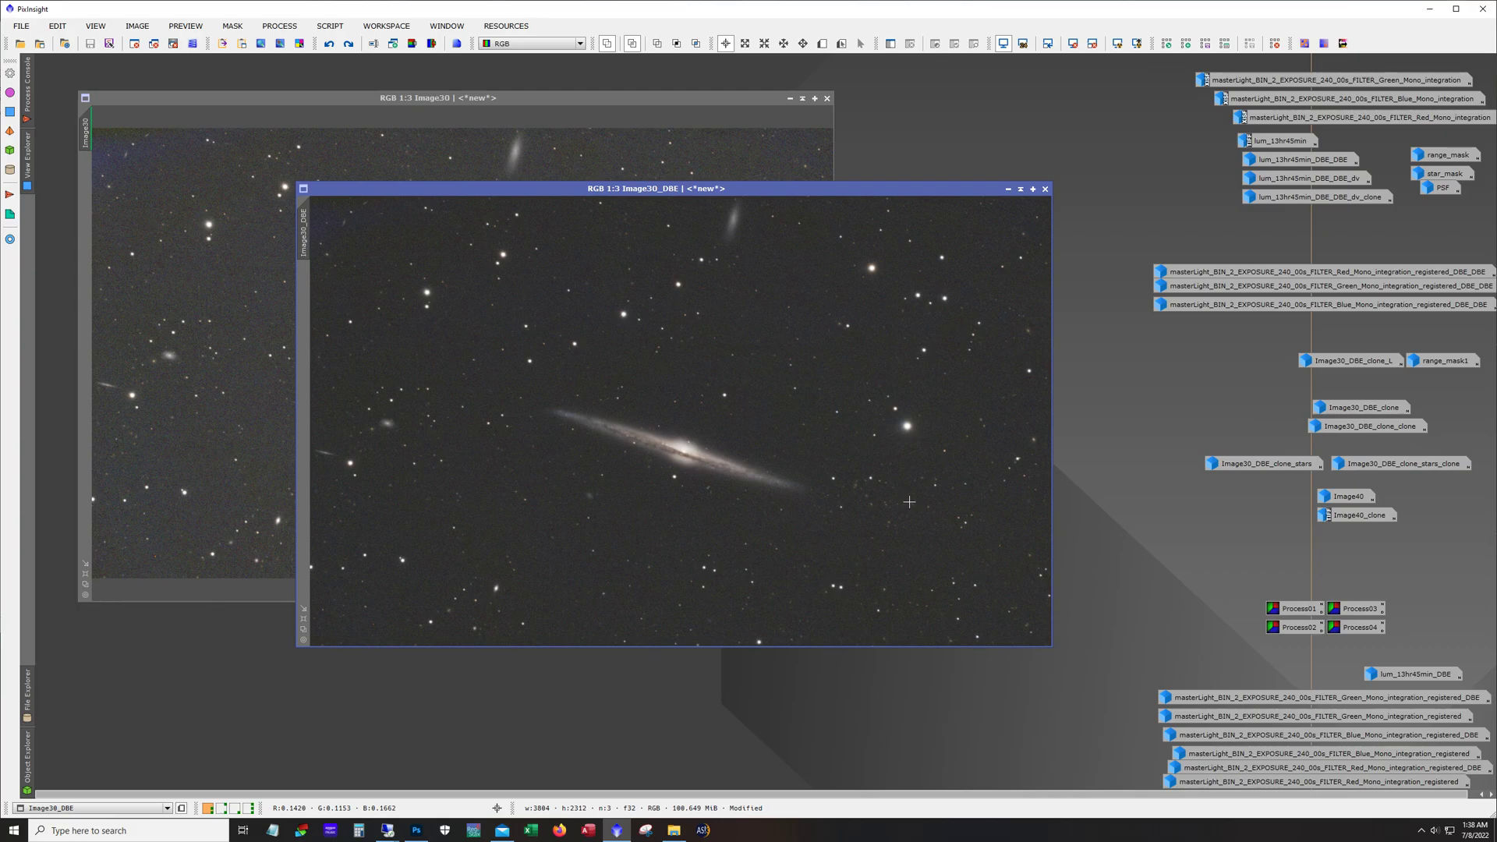
{"action": "key", "text": "alt"}
{"action": "left_click", "coordinate": [789, 98]}
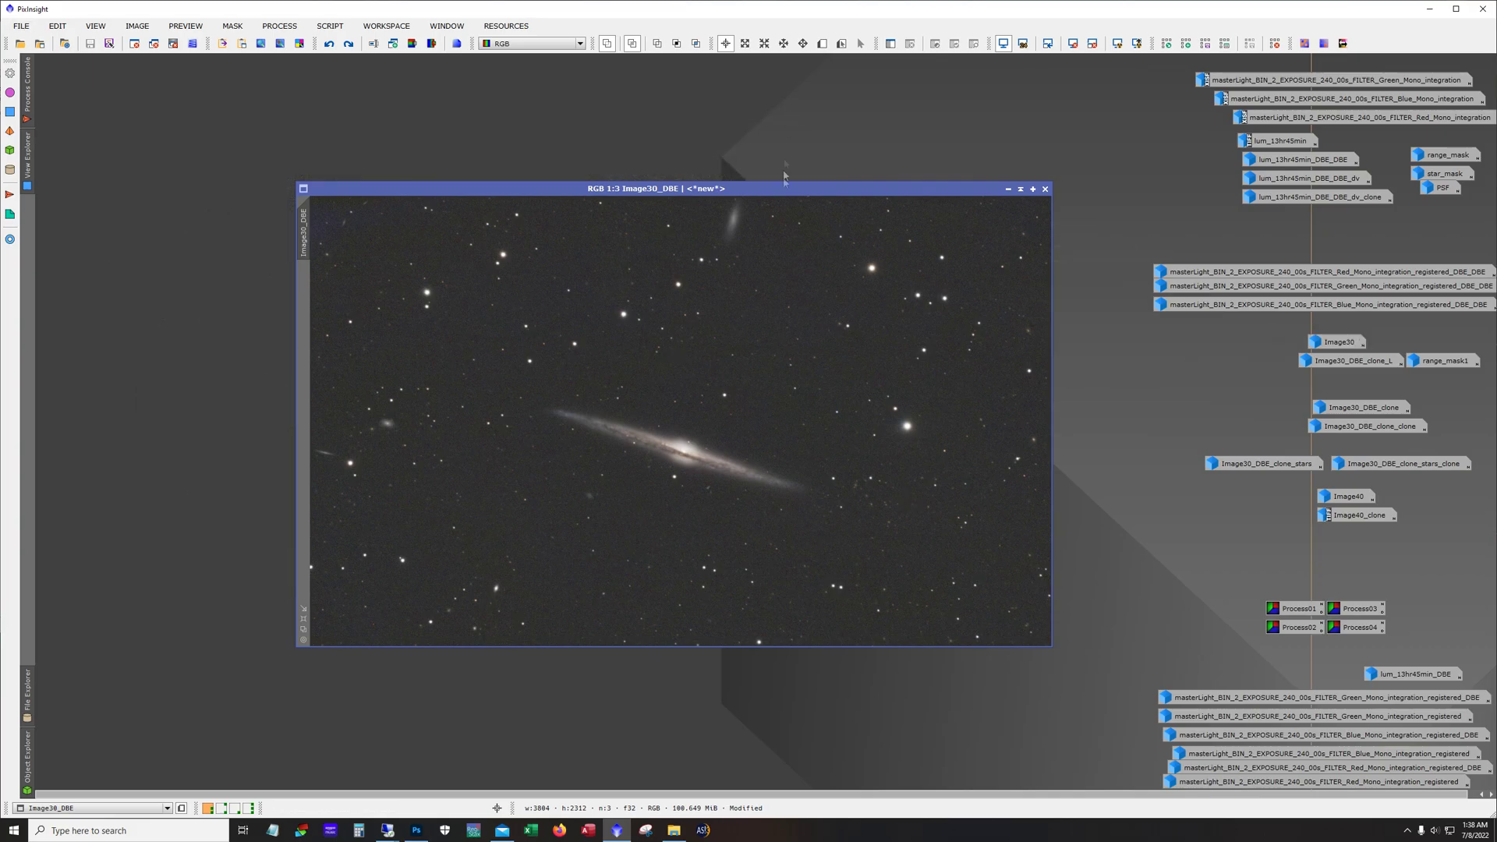
Step: Move Image30_DBE up-left and zoom in to 1:1 to inspect the galaxy
{"action": "left_click_drag", "start_coordinate": [794, 194], "coordinate": [610, 128]}
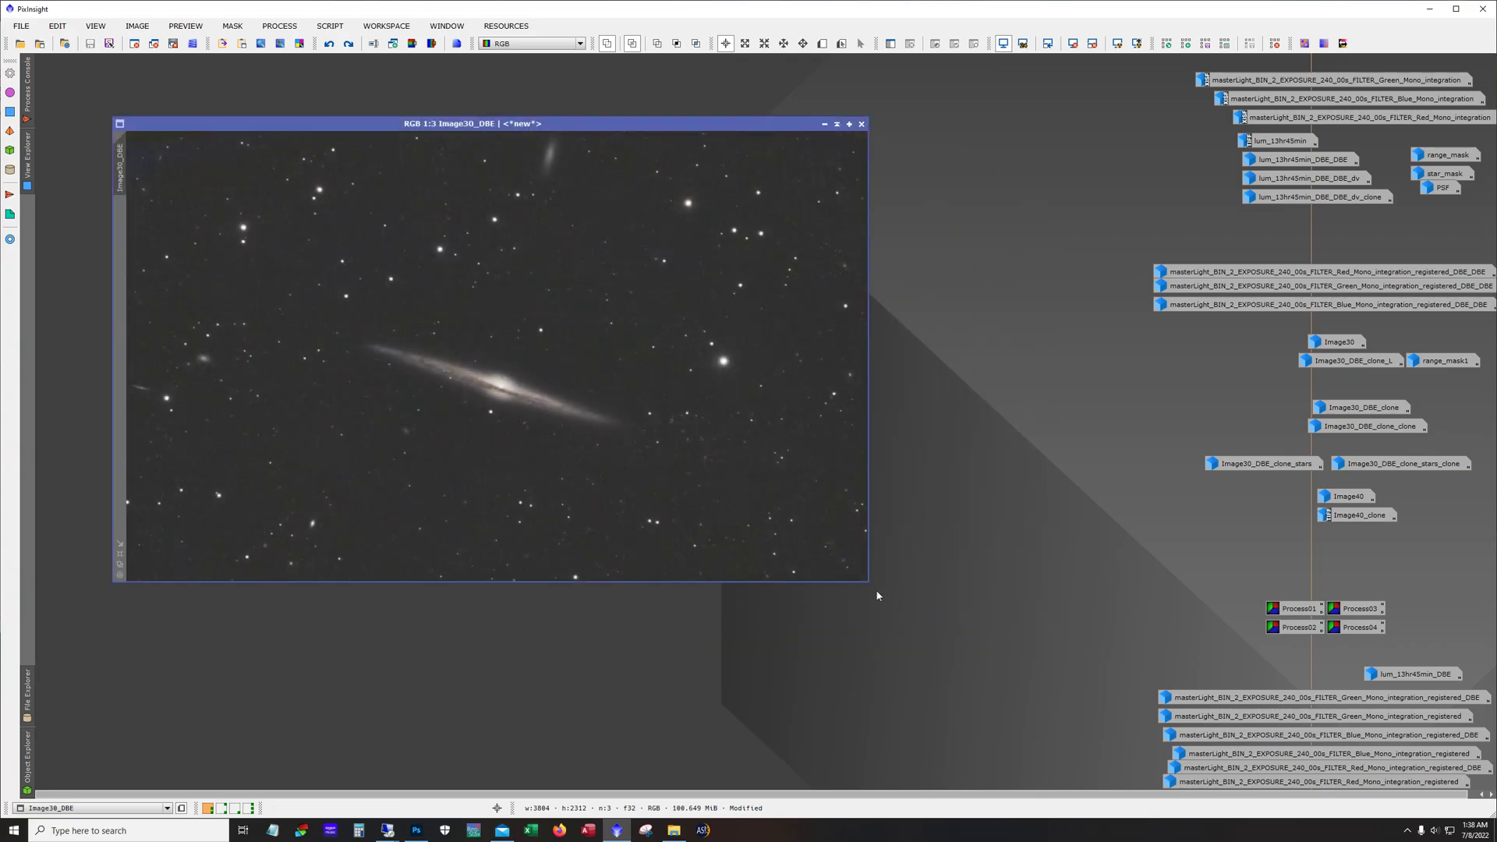
{"action": "key", "text": "ctrl+plus"}
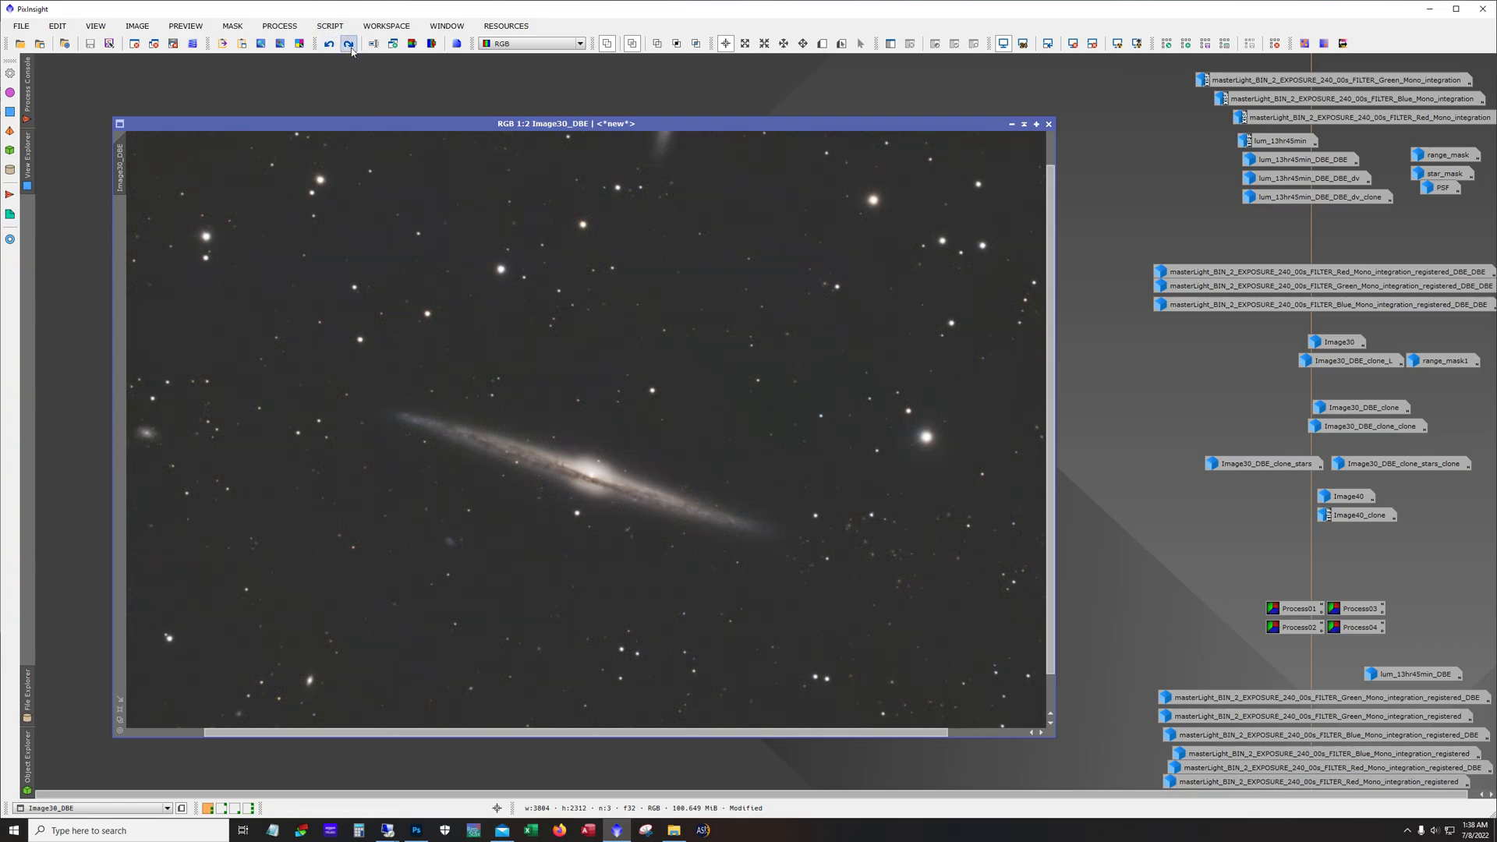
{"action": "key", "text": "ctrl+plus"}
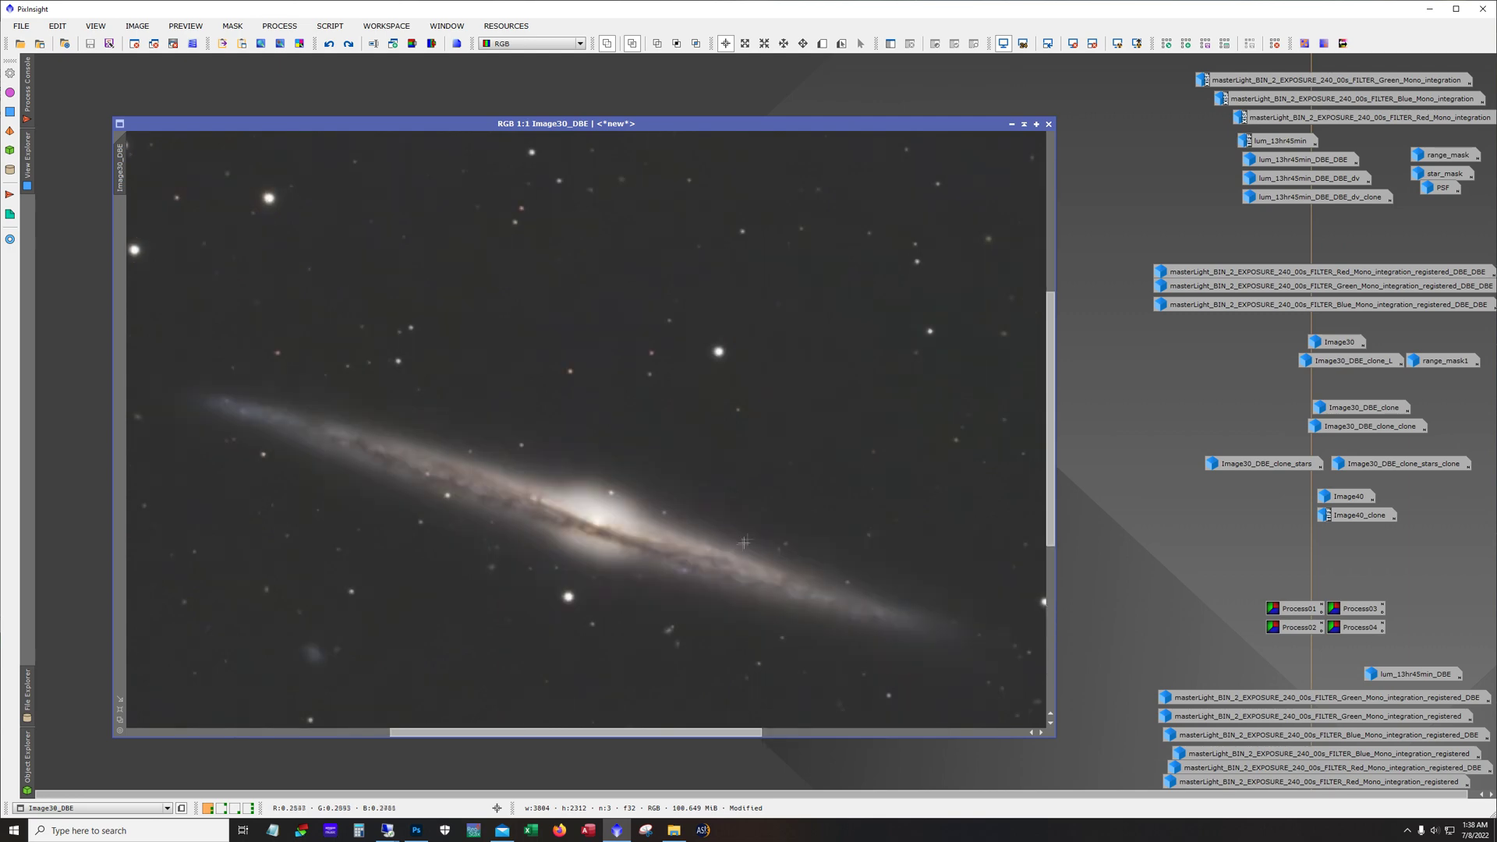
{"action": "left_click_drag", "start_coordinate": [1058, 521], "coordinate": [1017, 361]}
{"action": "left_click_drag", "start_coordinate": [1017, 301], "coordinate": [1025, 484]}
{"action": "scroll", "coordinate": [681, 470], "scroll_direction": "up", "scroll_amount": 1}
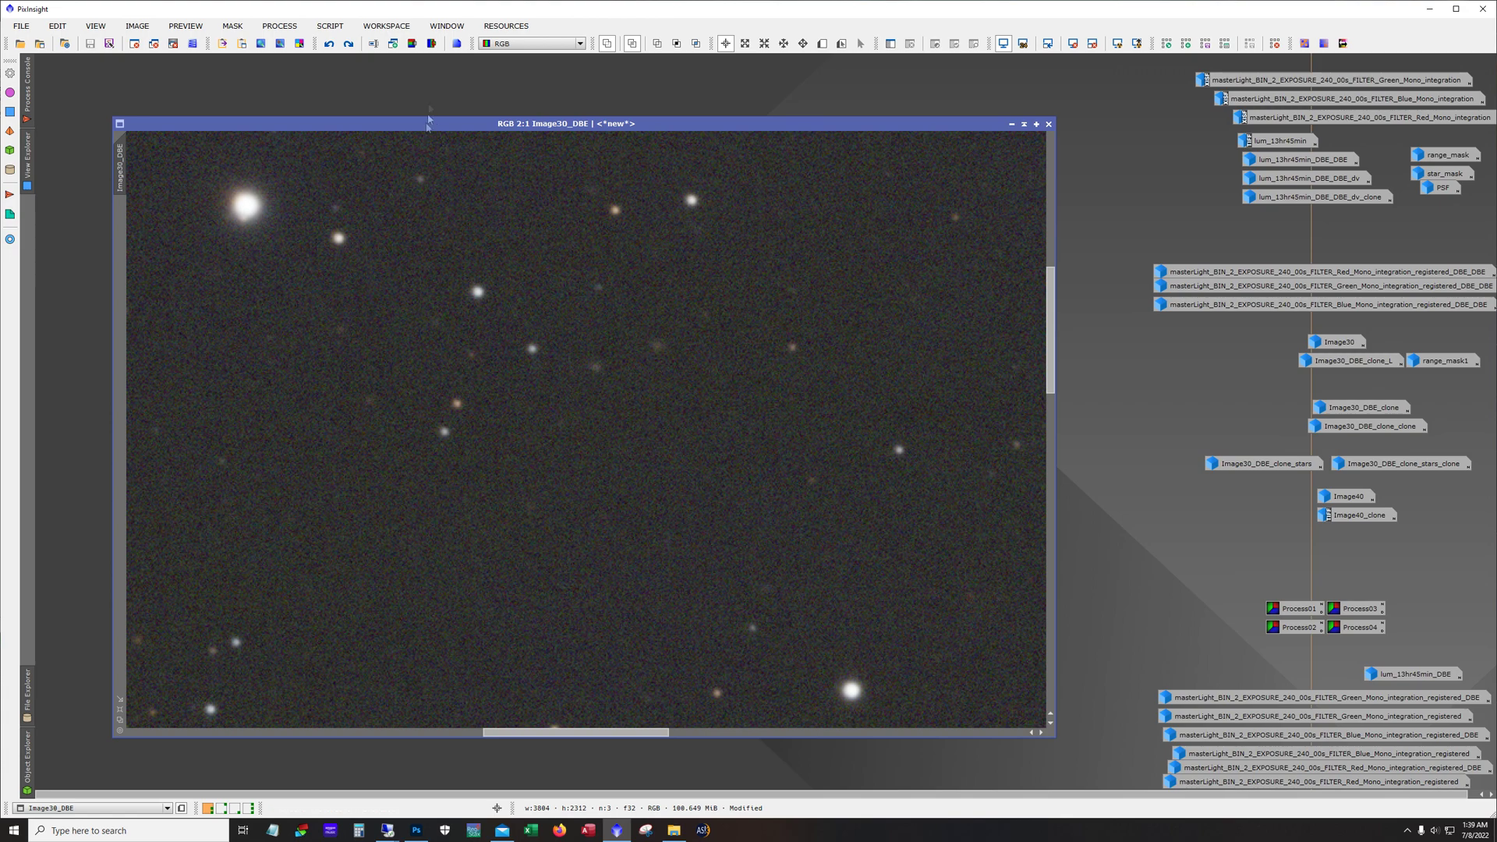
Step: Redo the noise reduction and brighter LRGBCombination result on Image30_DBE
{"action": "left_click", "coordinate": [349, 43]}
{"action": "left_click_drag", "start_coordinate": [1051, 387], "coordinate": [1076, 530]}
{"action": "key", "text": "minus"}
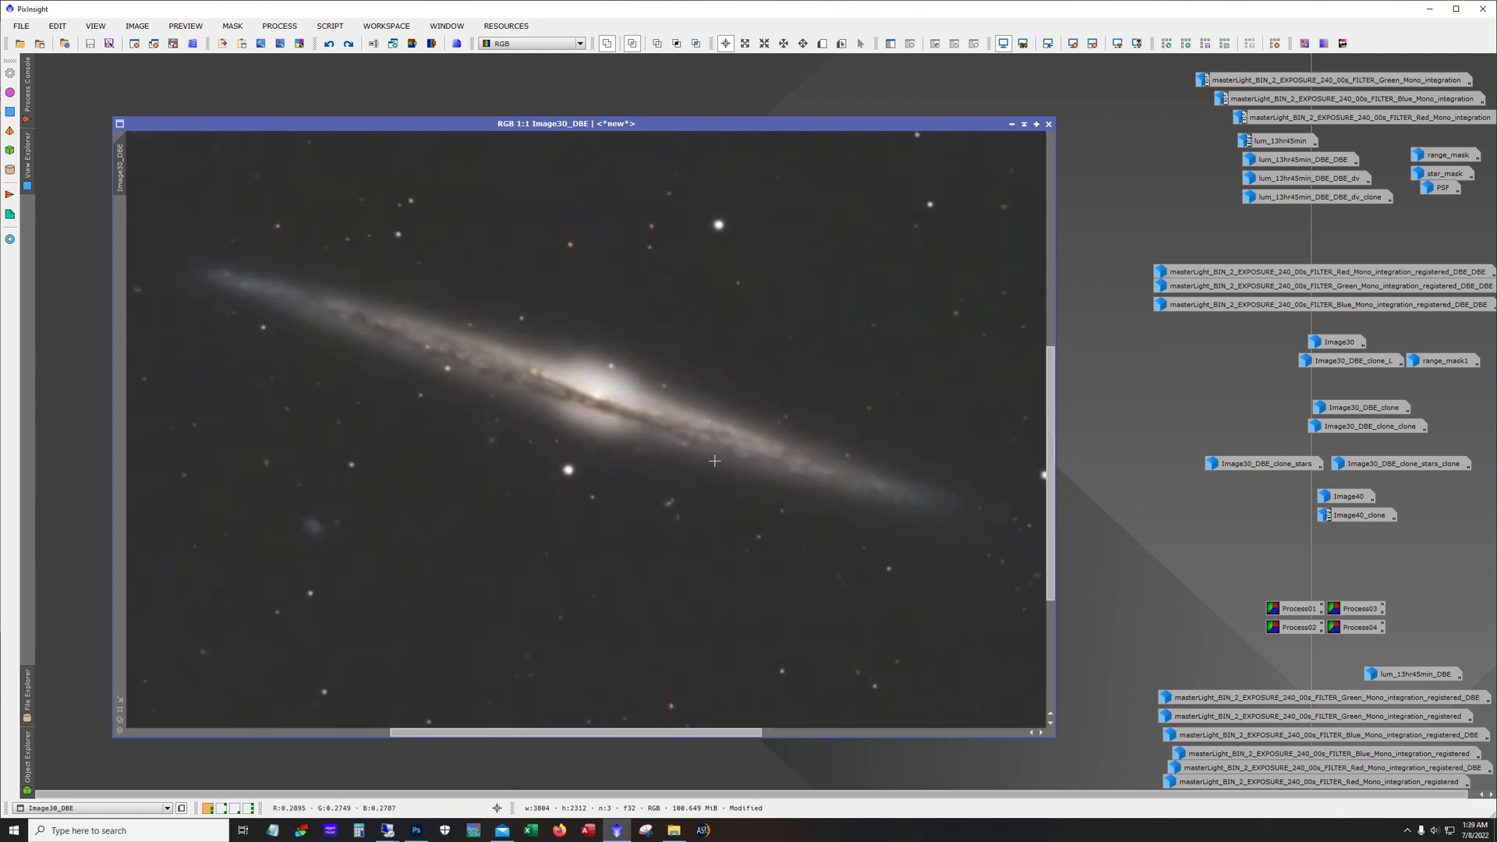
{"action": "left_click", "coordinate": [345, 44]}
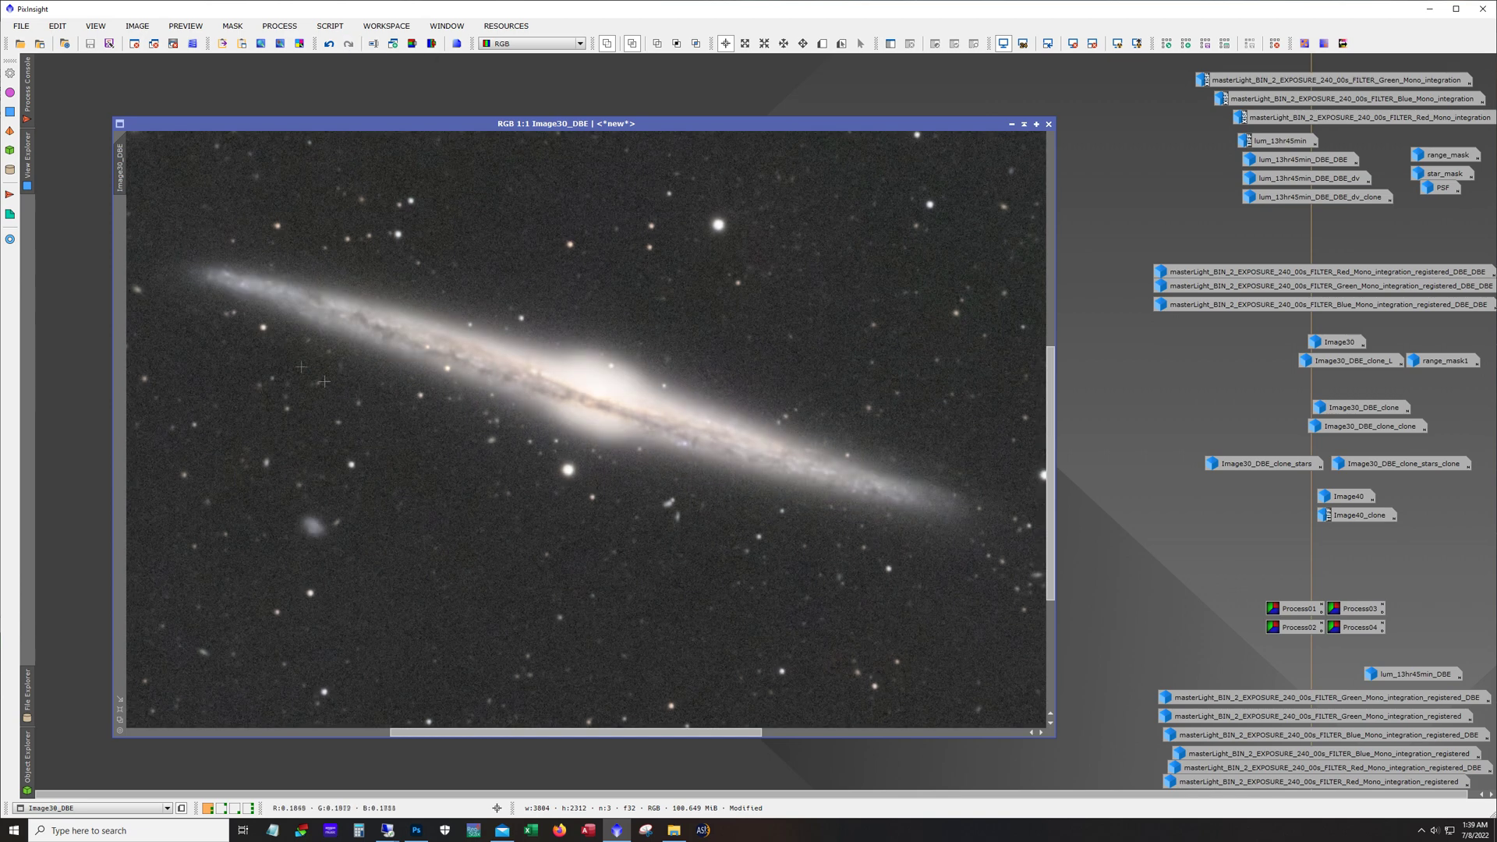
Step: Compare darker and brighter Image30_DBE versions via undo/redo, keeping the brighter one
{"action": "key", "text": "ctrl+z"}
{"action": "scroll", "coordinate": [676, 432], "scroll_direction": "up", "scroll_amount": 1}
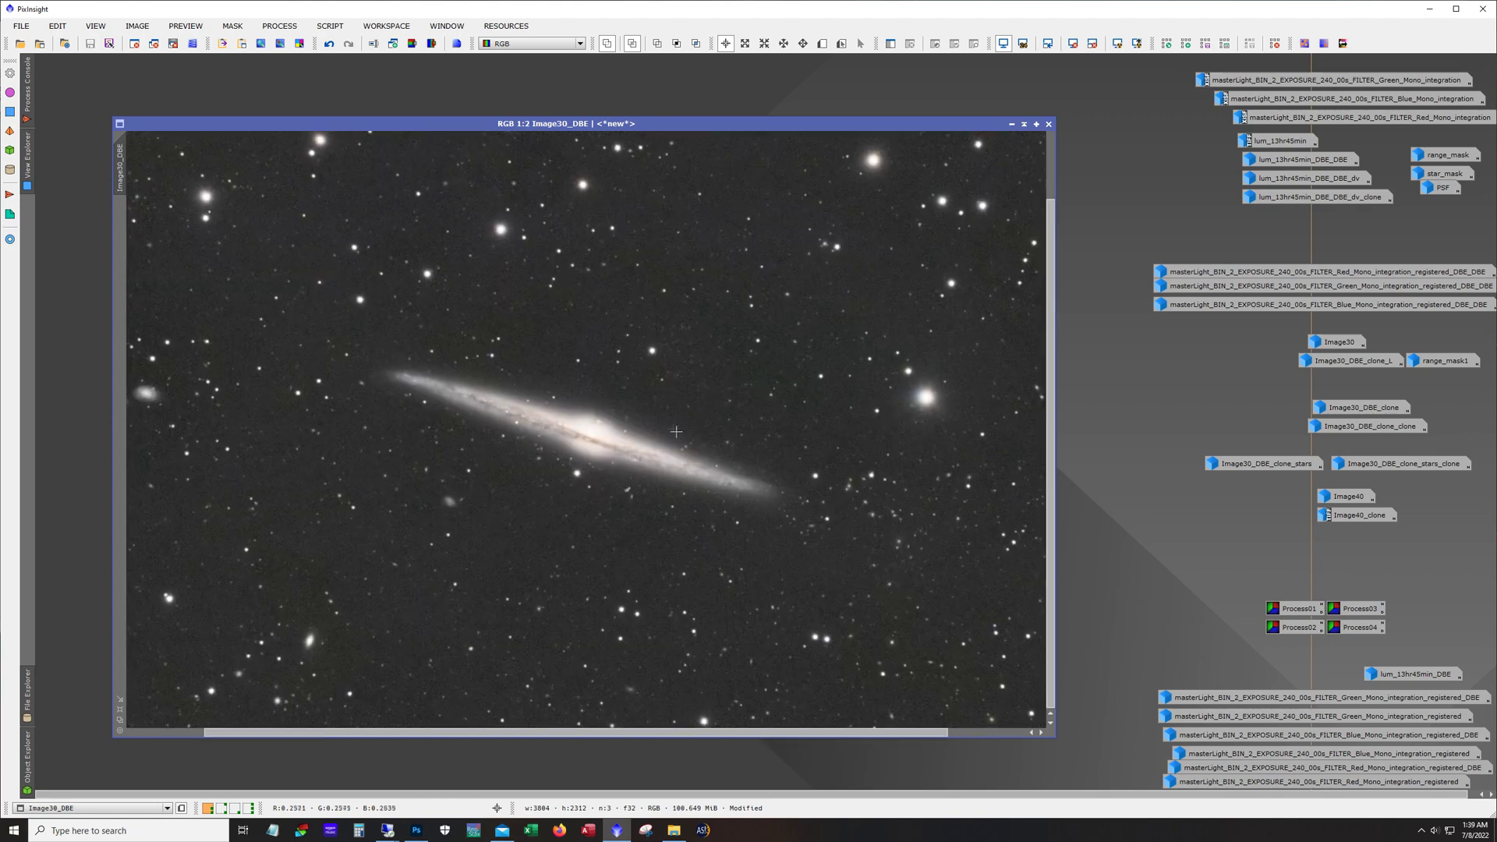
{"action": "key", "text": "ctrl+y"}
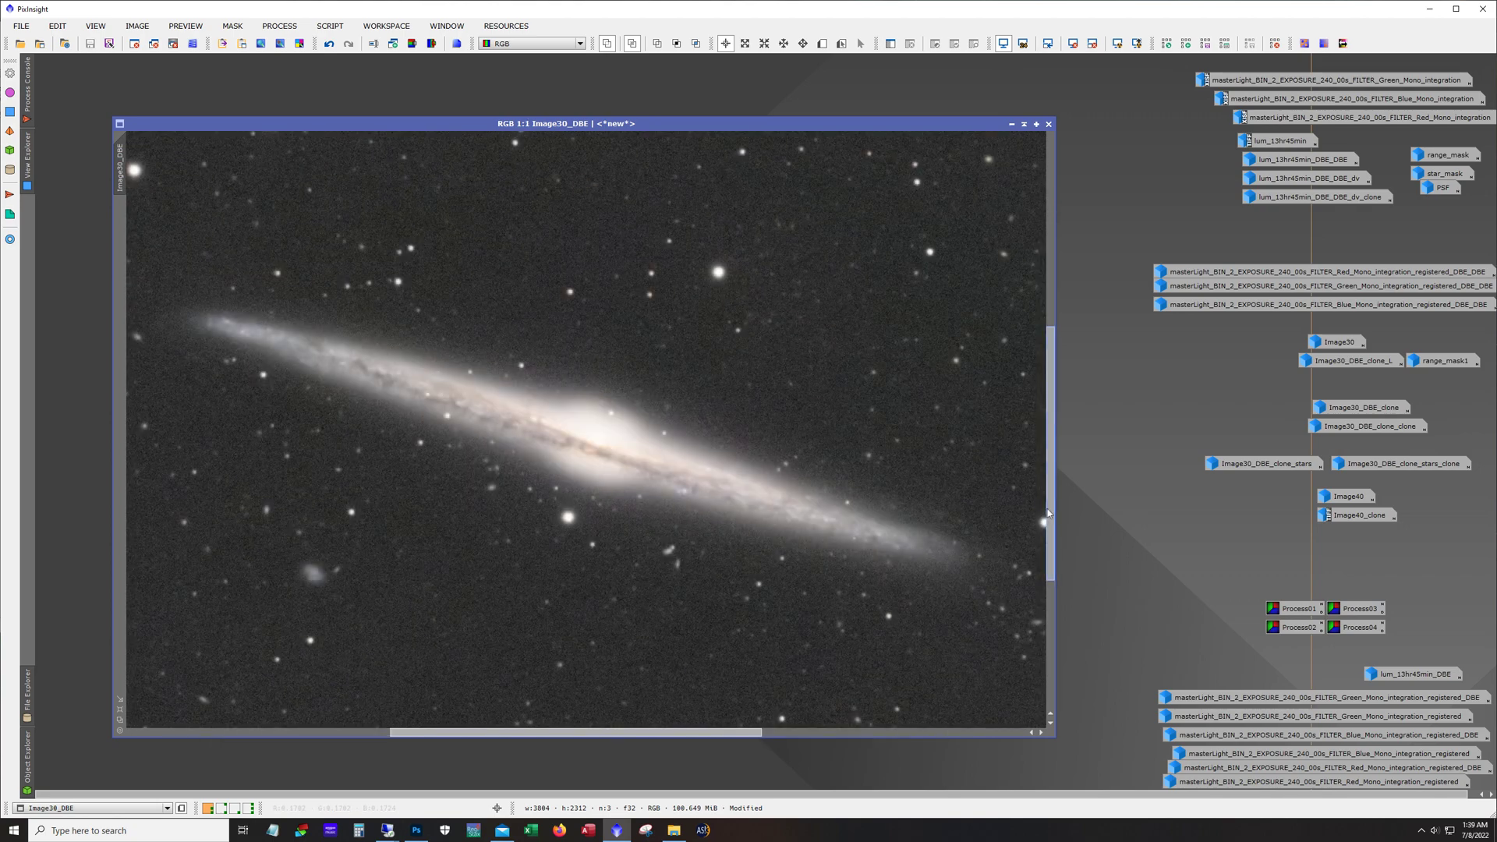
{"action": "mouse_move", "coordinate": [1051, 511]}
{"action": "left_mouse_down"}
{"action": "mouse_move", "coordinate": [1043, 336]}
{"action": "mouse_move", "coordinate": [1053, 524]}
{"action": "left_mouse_up"}
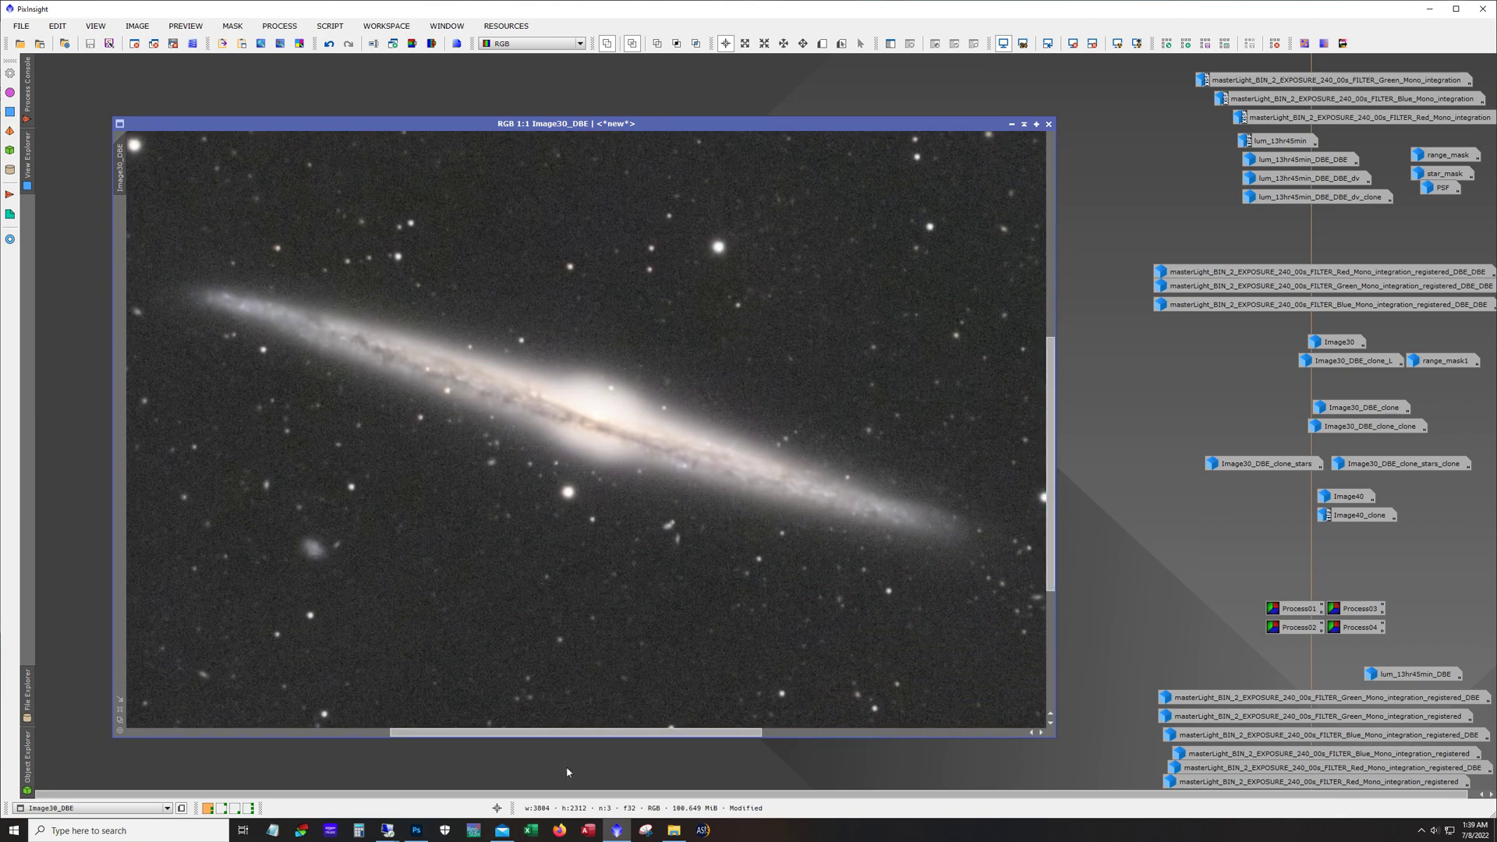
{"action": "scroll", "coordinate": [367, 368], "scroll_direction": "down", "scroll_amount": 2}
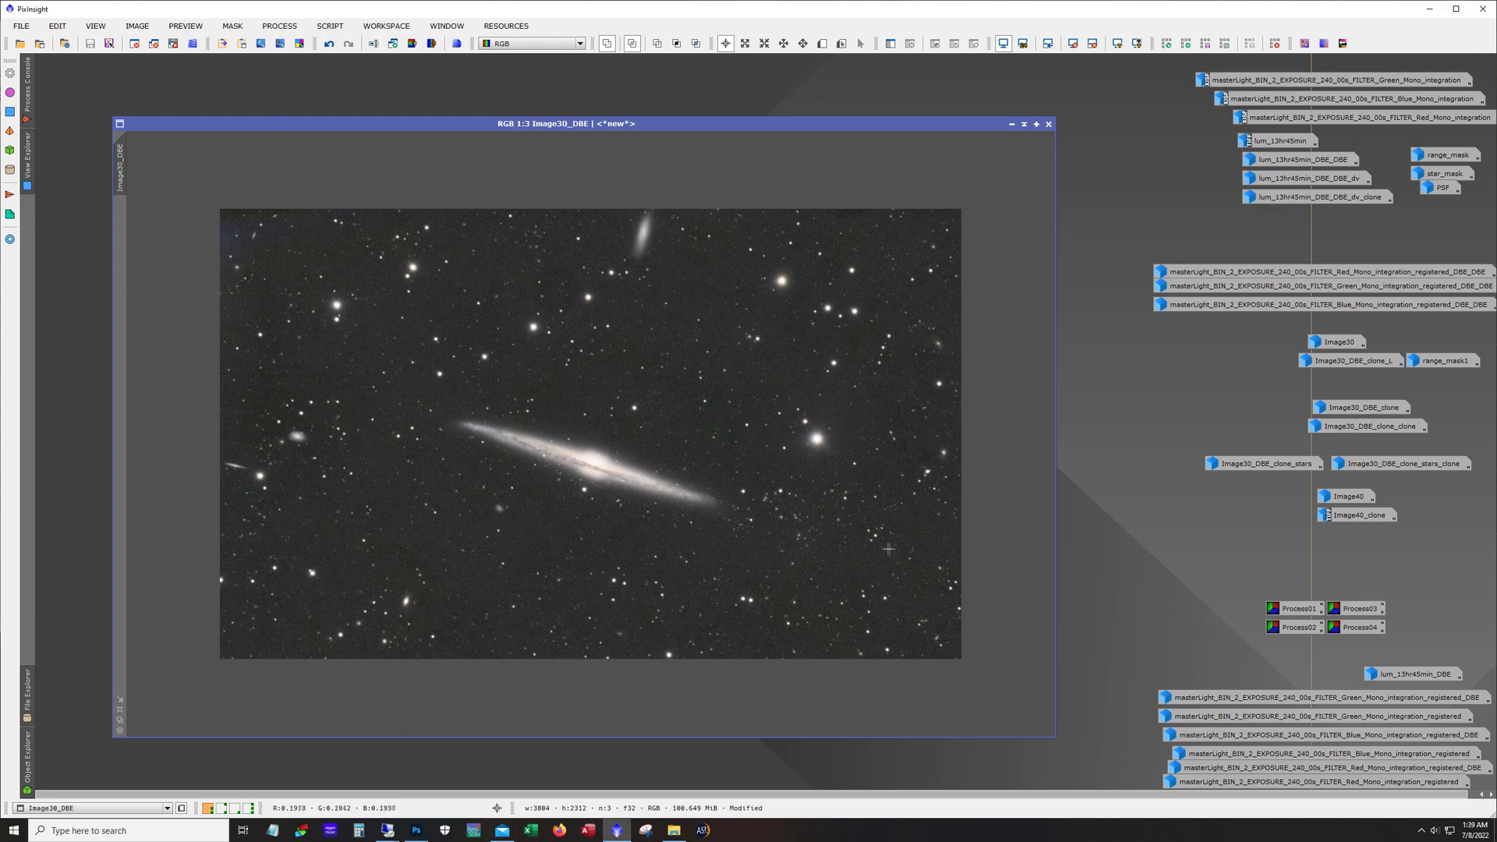
{"action": "key", "text": "alt"}
Step: Iconize Image30_DBE and open Image30_DBE_clone in an enlarged window
{"action": "left_click", "coordinate": [1011, 124]}
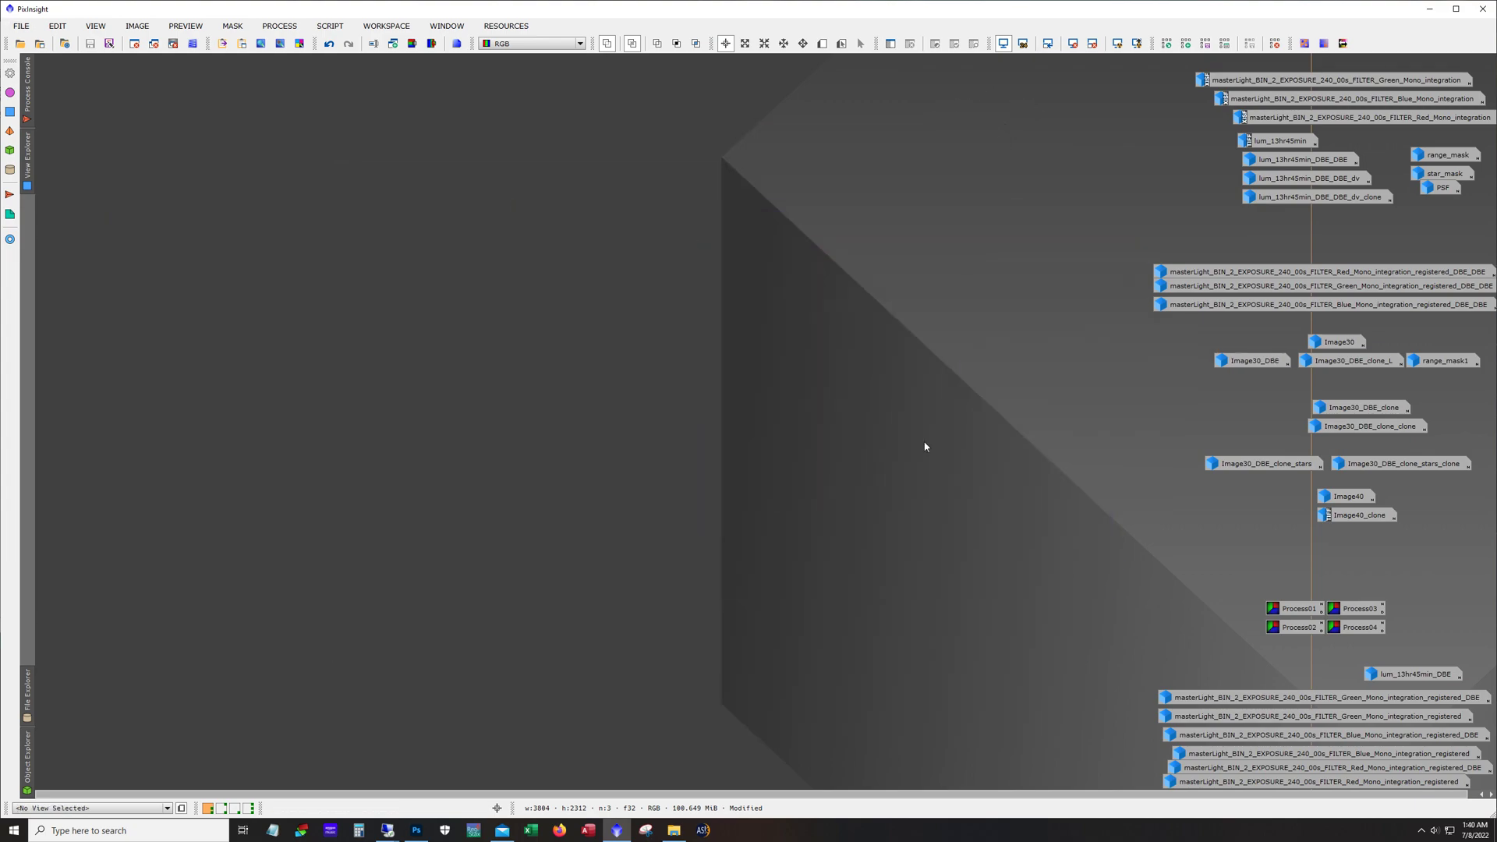
{"action": "double_click", "coordinate": [1355, 413]}
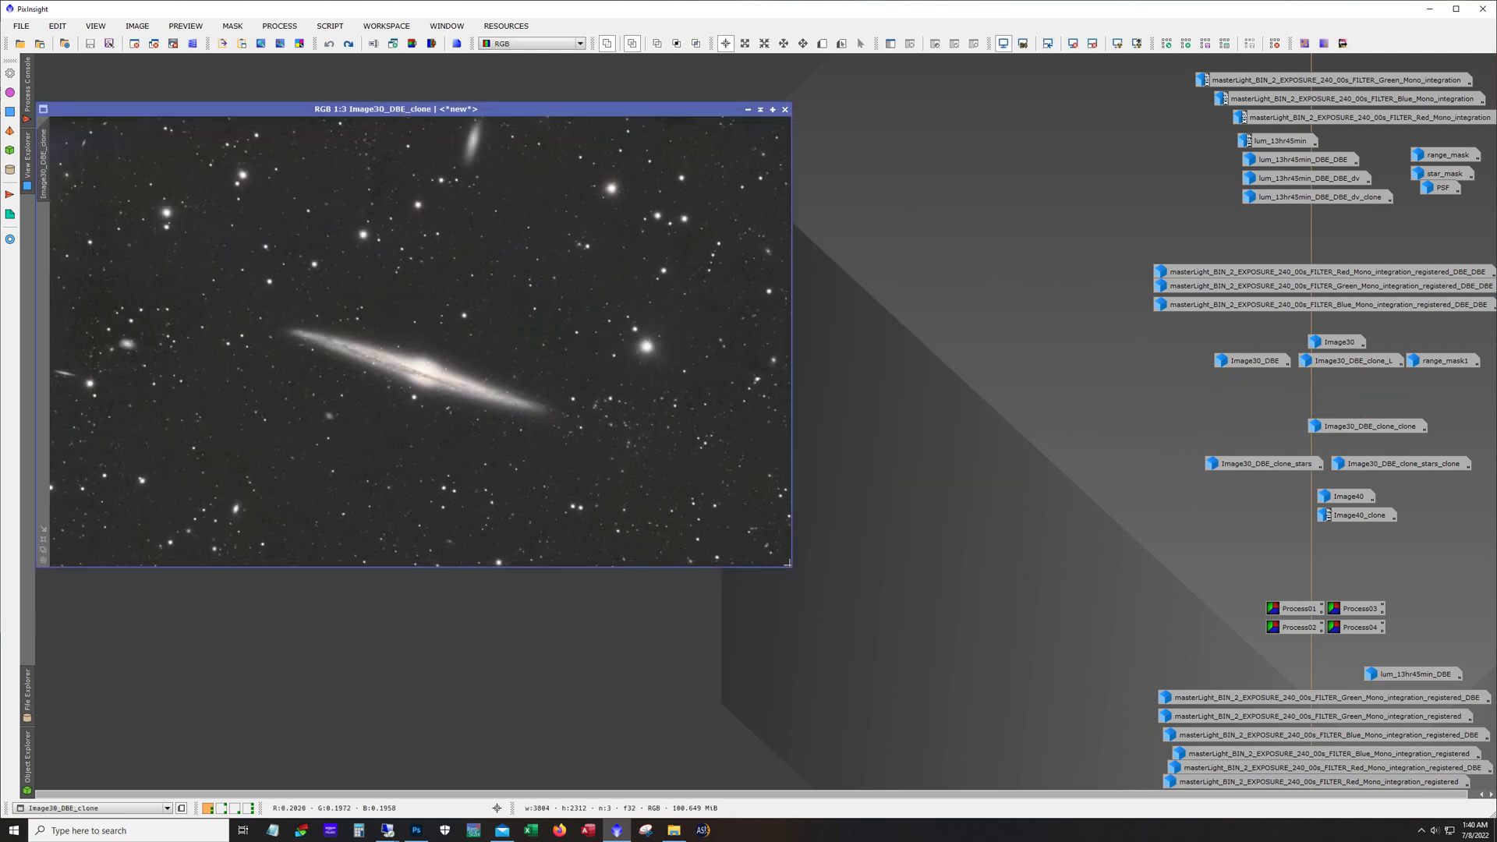
{"action": "left_click_drag", "start_coordinate": [793, 569], "coordinate": [981, 697]}
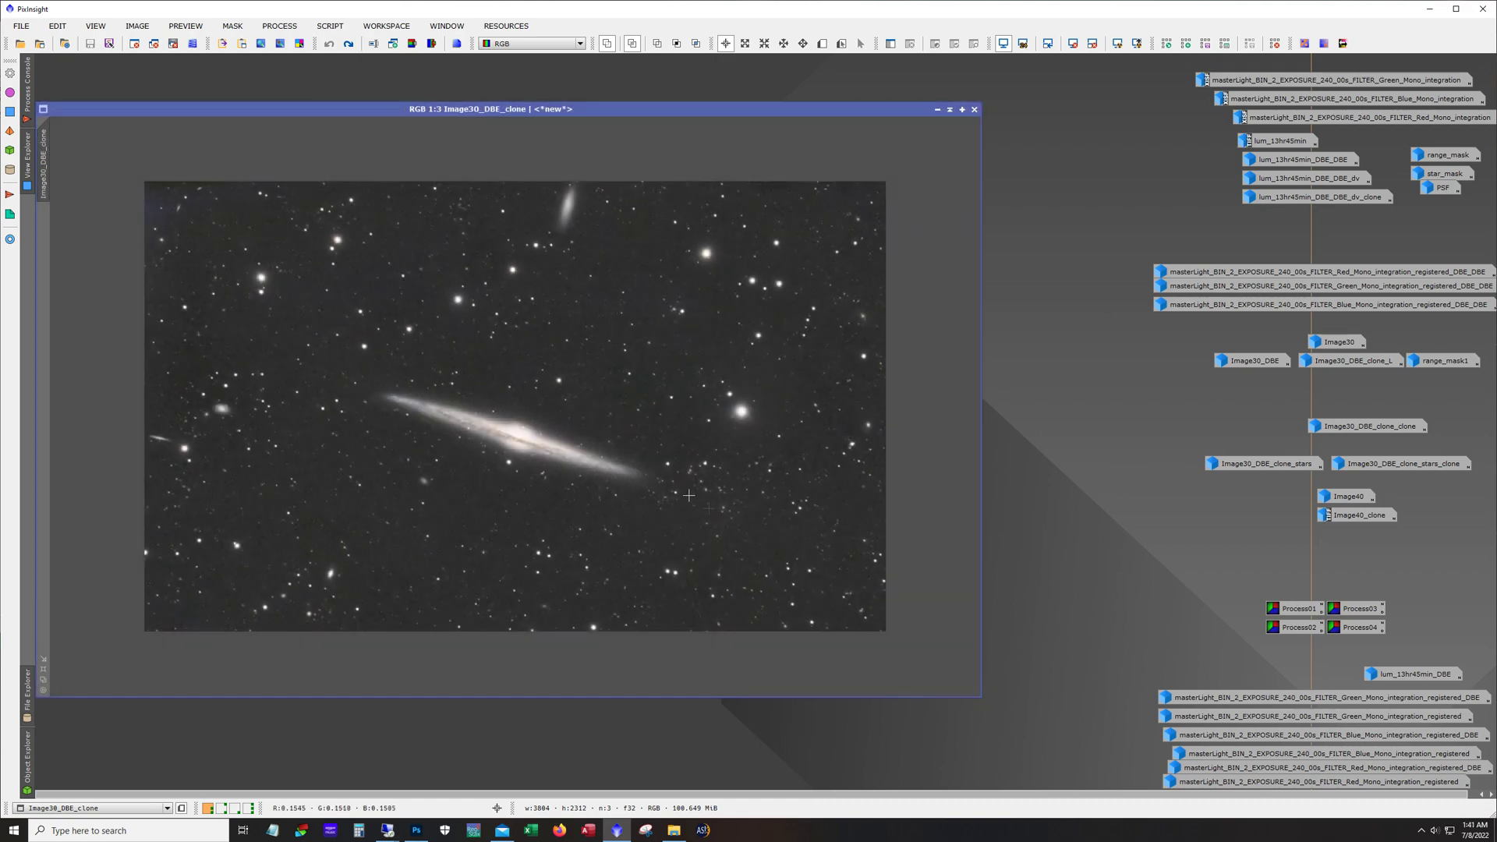
Step: Reapply the galaxy range mask to Image30_DBE_clone and inspect it at 1:1
{"action": "left_click", "coordinate": [348, 43]}
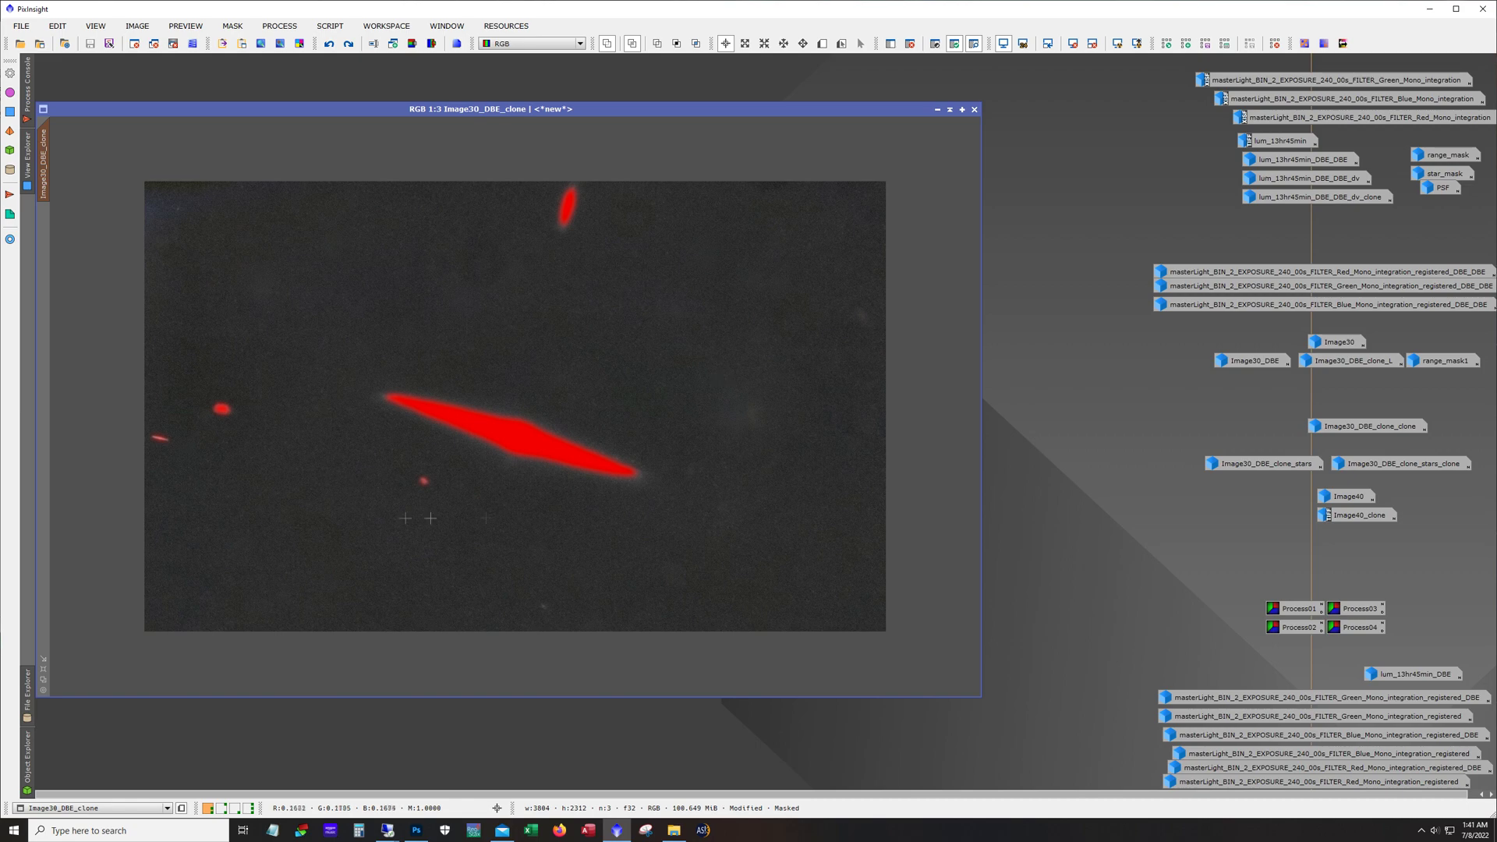
{"action": "key", "text": "ctrl+1"}
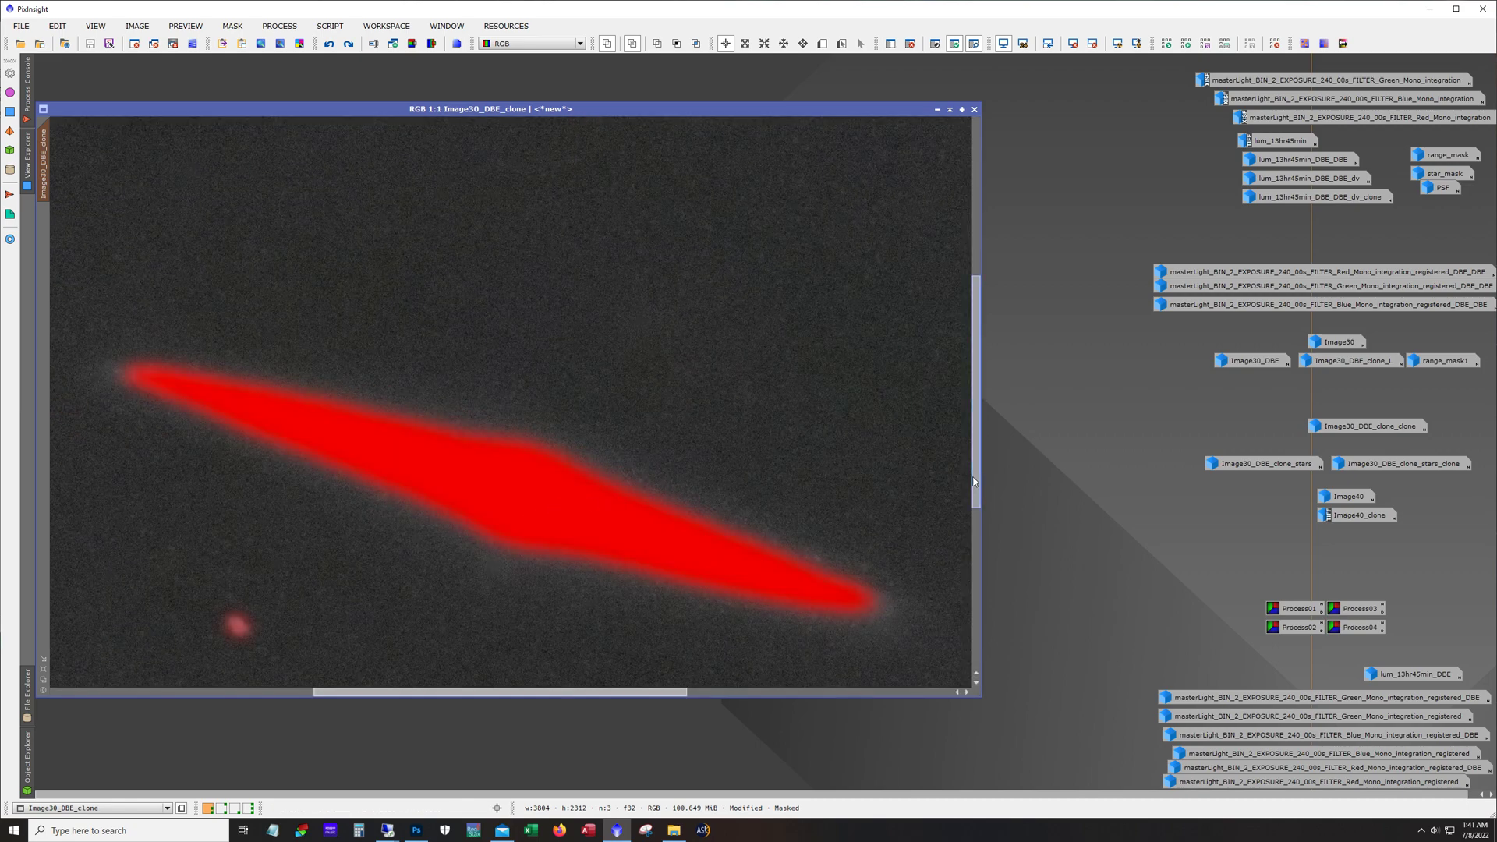
{"action": "left_click_drag", "start_coordinate": [978, 480], "coordinate": [979, 325]}
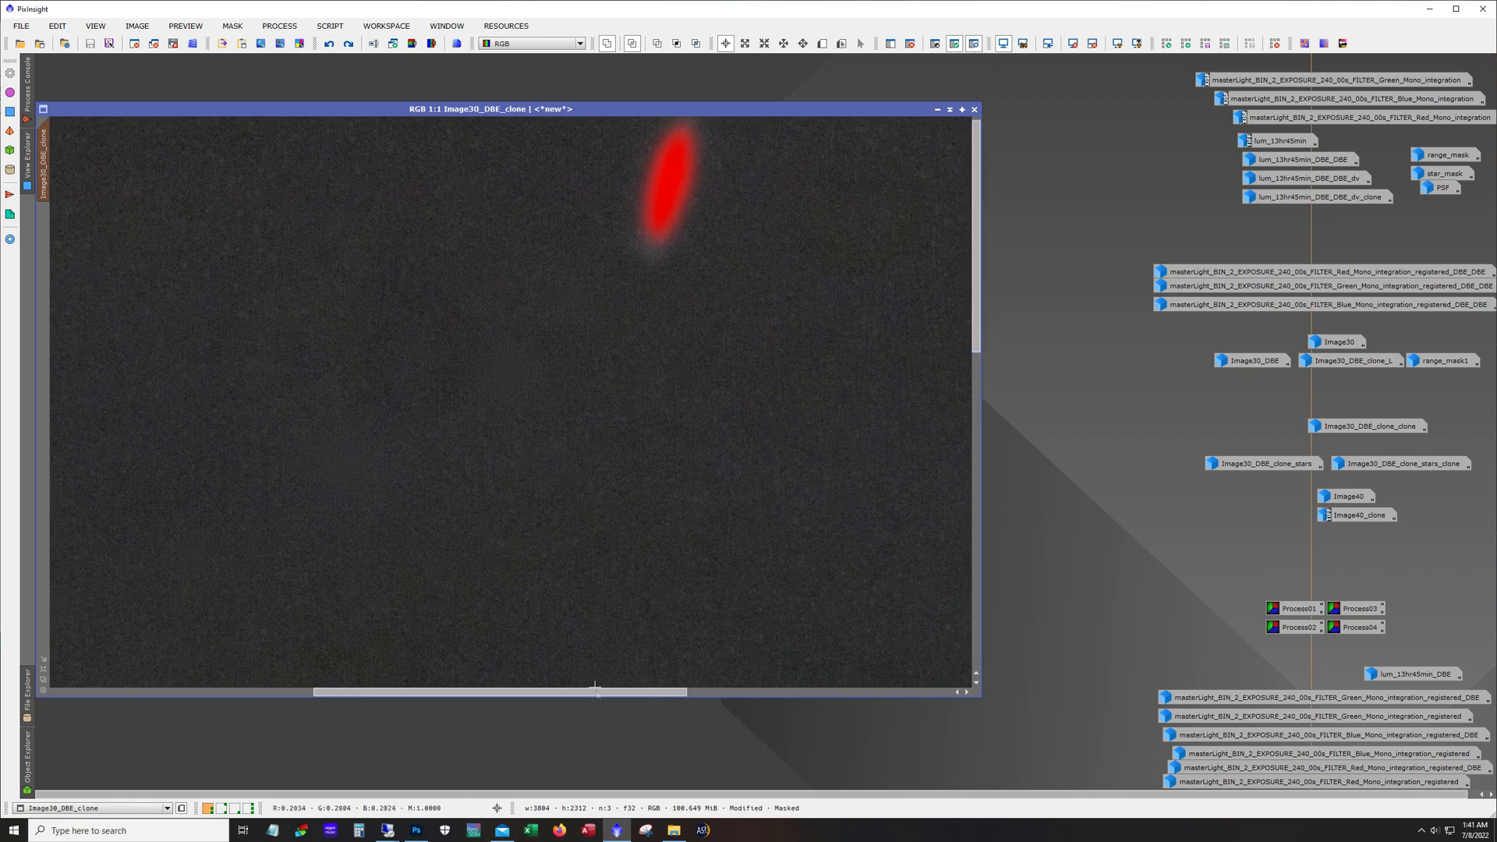
{"action": "left_click_drag", "start_coordinate": [595, 690], "coordinate": [396, 689]}
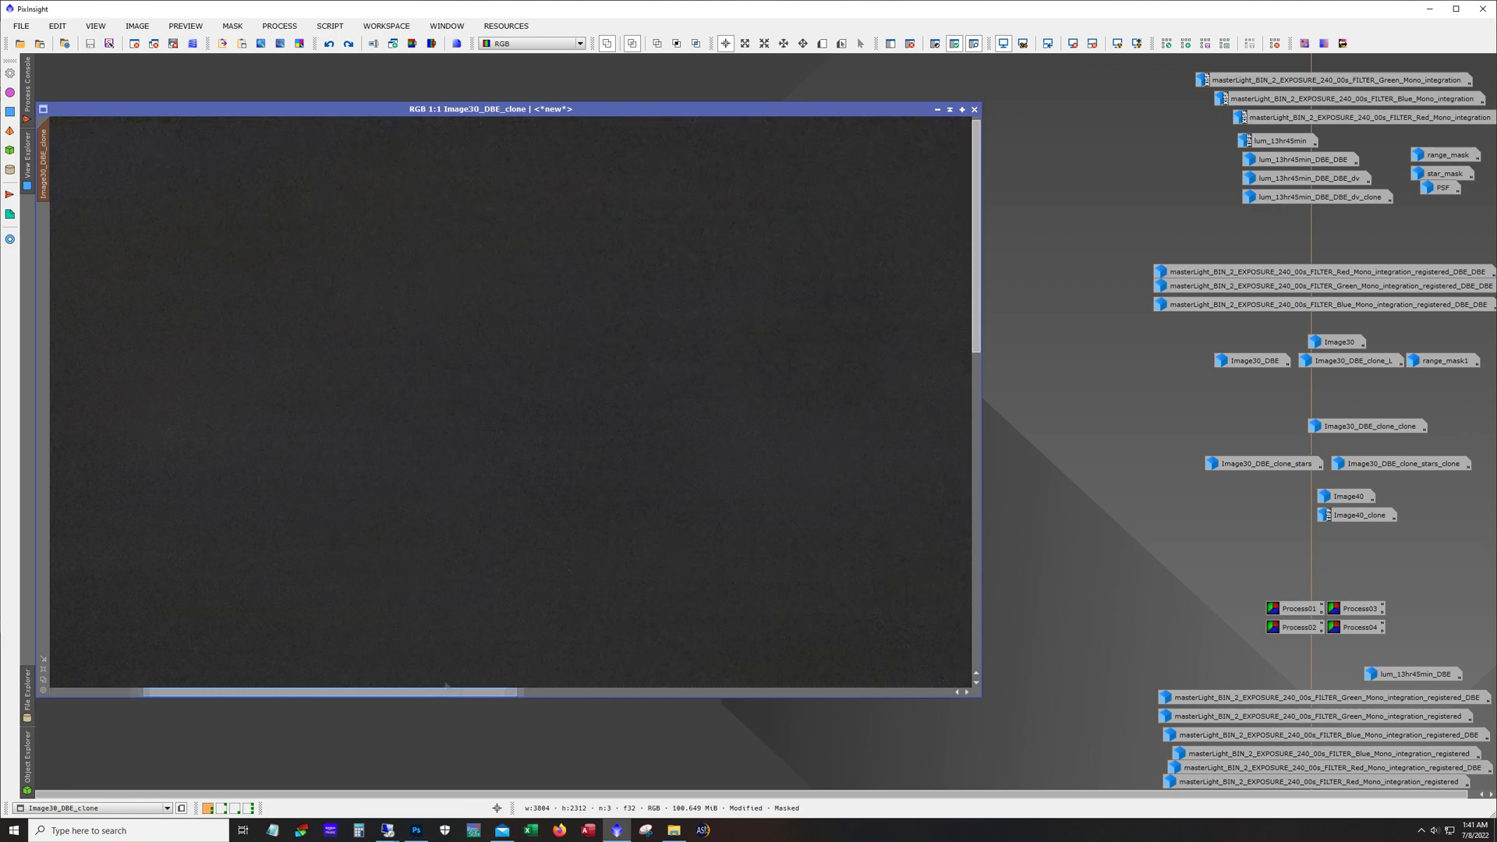
{"action": "scroll", "coordinate": [494, 605], "scroll_direction": "down", "scroll_amount": 2}
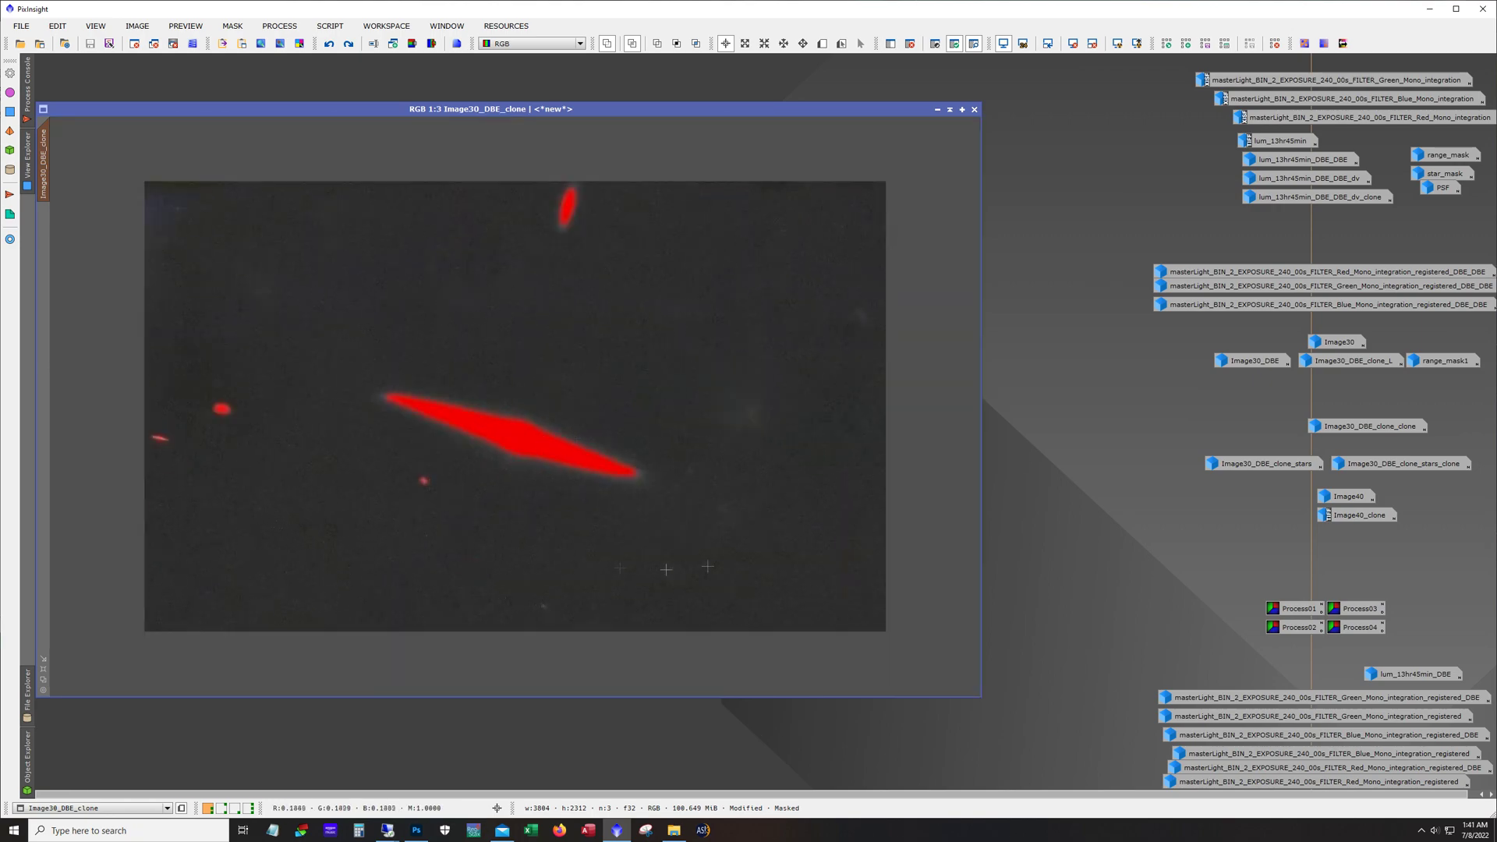
{"action": "scroll", "coordinate": [752, 531], "scroll_direction": "up", "scroll_amount": 1}
{"action": "scroll", "coordinate": [760, 513], "scroll_direction": "down", "scroll_amount": 1}
Step: Toggle the galaxy mask off and on, leaving the background protected
{"action": "left_click", "coordinate": [350, 45]}
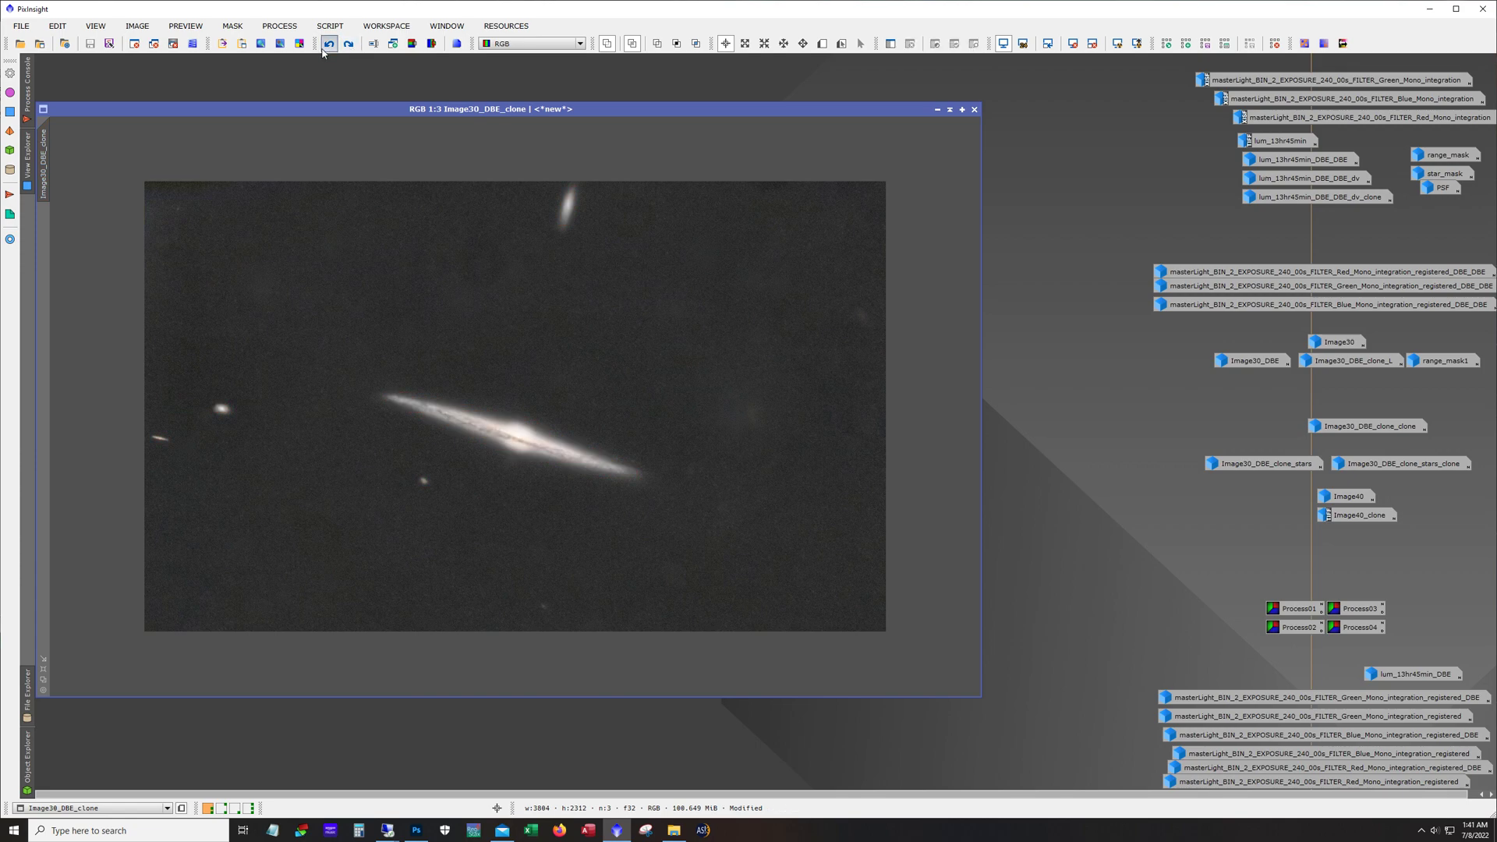
{"action": "left_click", "coordinate": [347, 46]}
{"action": "left_click", "coordinate": [348, 45]}
{"action": "left_click", "coordinate": [347, 45]}
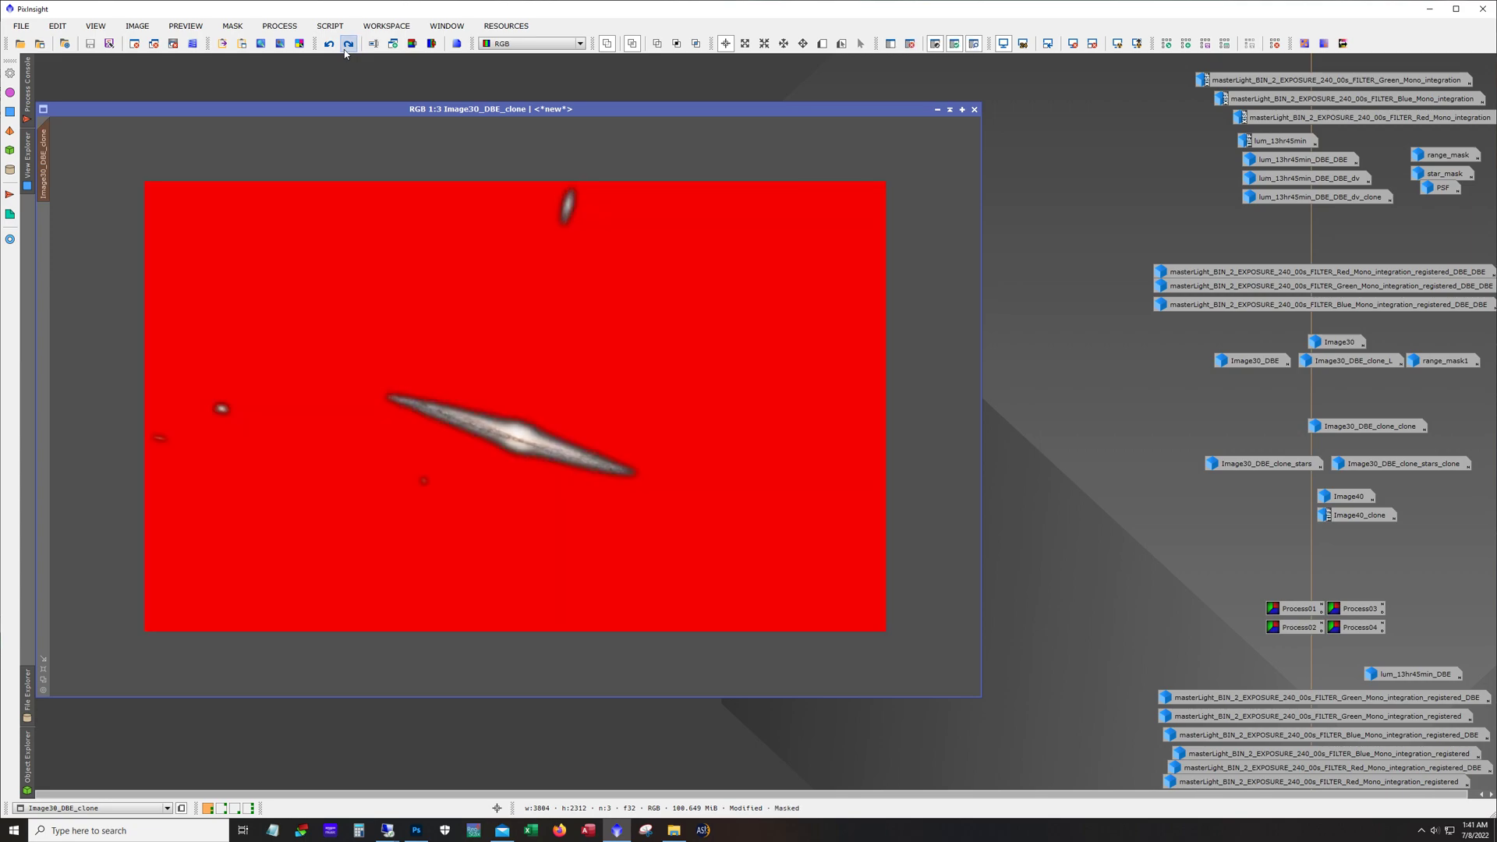
Step: Zoom in and restore the Preview01 region around the galaxy
{"action": "scroll", "coordinate": [586, 421], "scroll_direction": "up", "scroll_amount": 3}
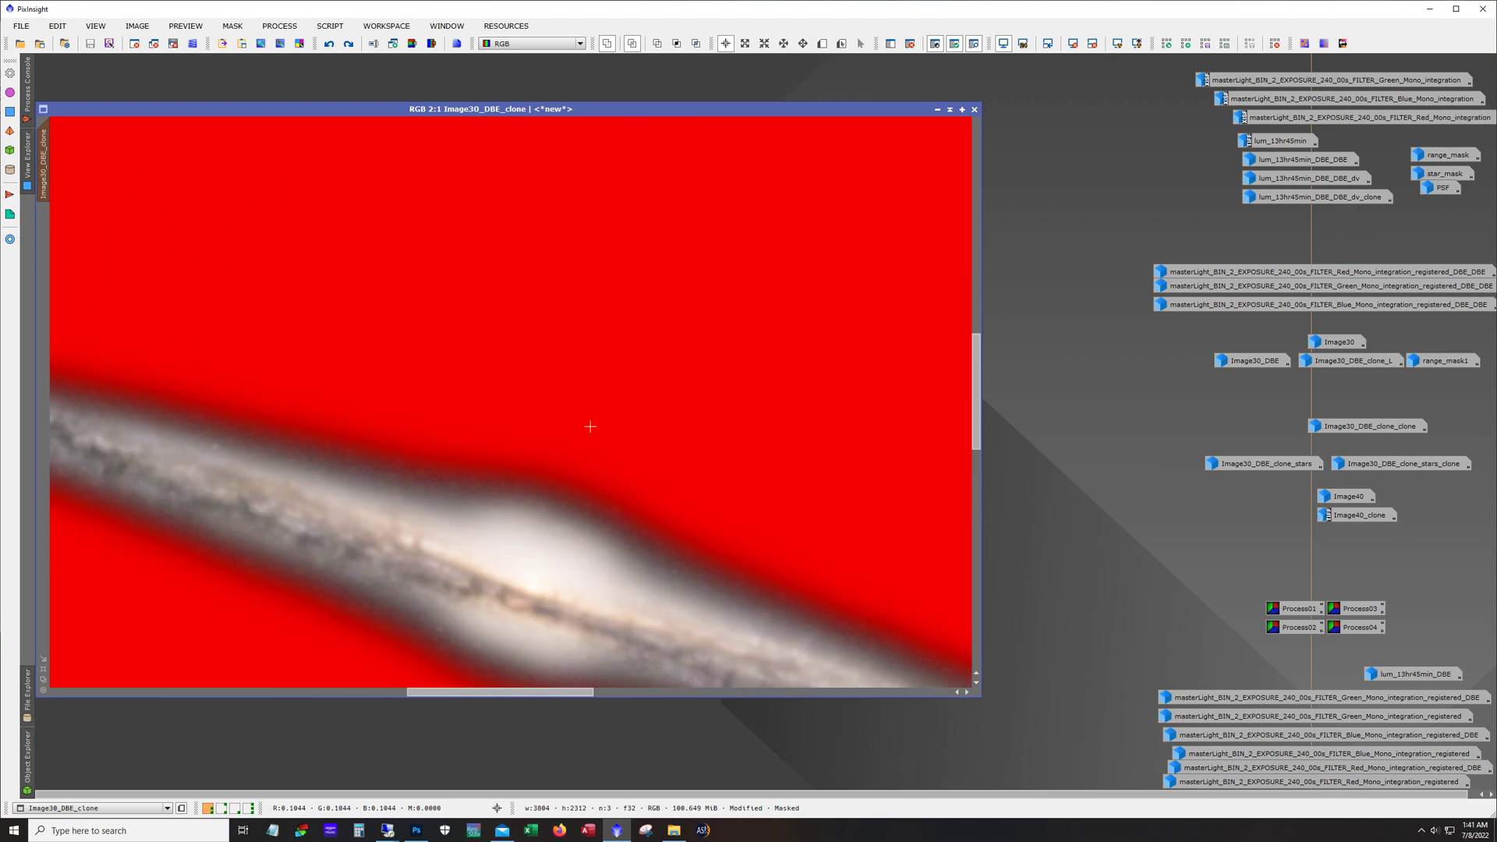
{"action": "left_click_drag", "start_coordinate": [976, 392], "coordinate": [975, 428]}
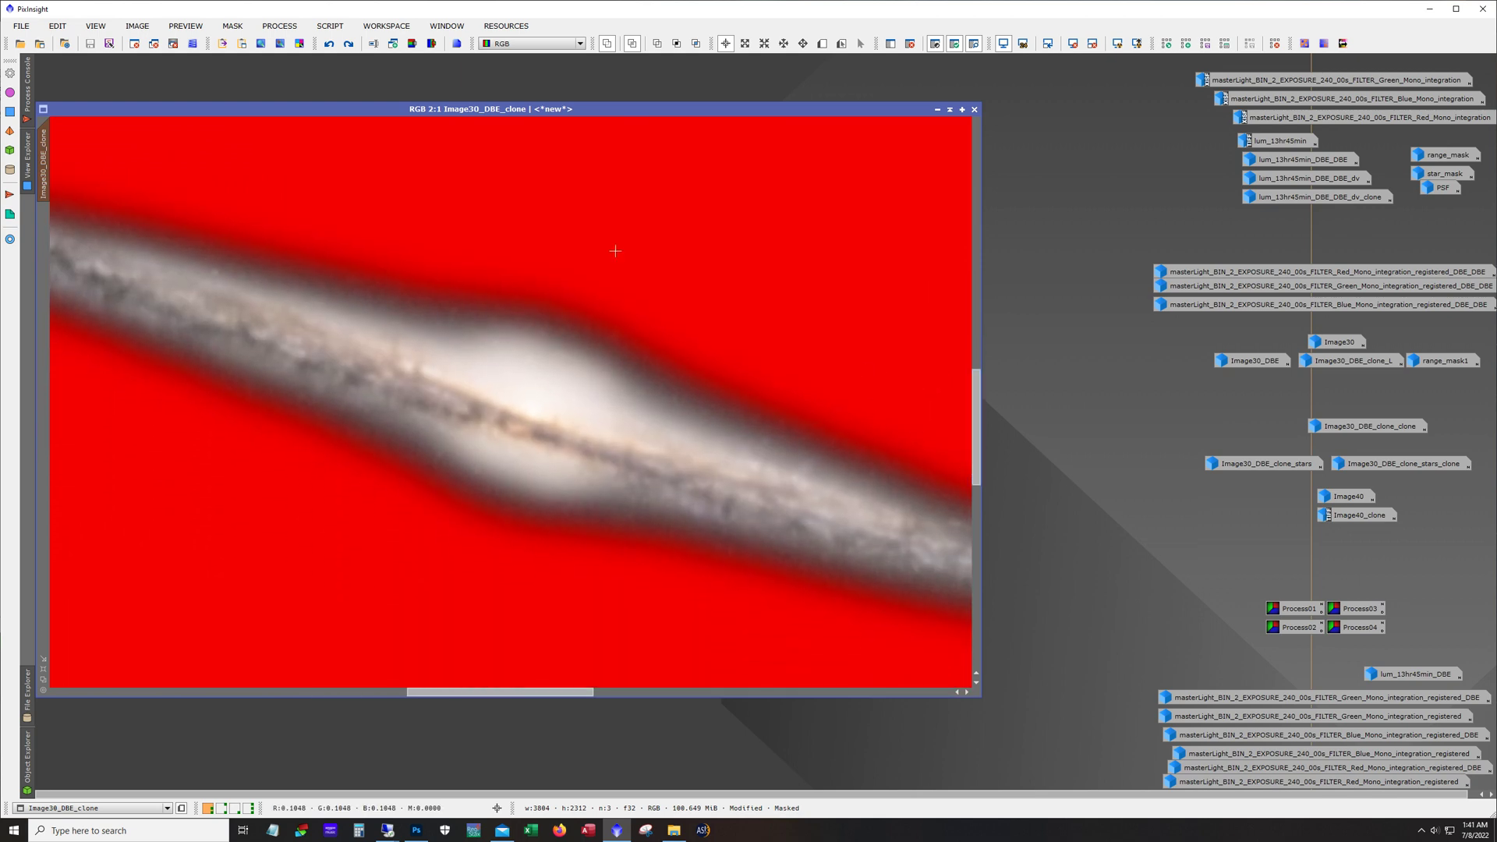
{"action": "left_click", "coordinate": [349, 45]}
{"action": "left_click", "coordinate": [348, 44]}
{"action": "left_click", "coordinate": [349, 44]}
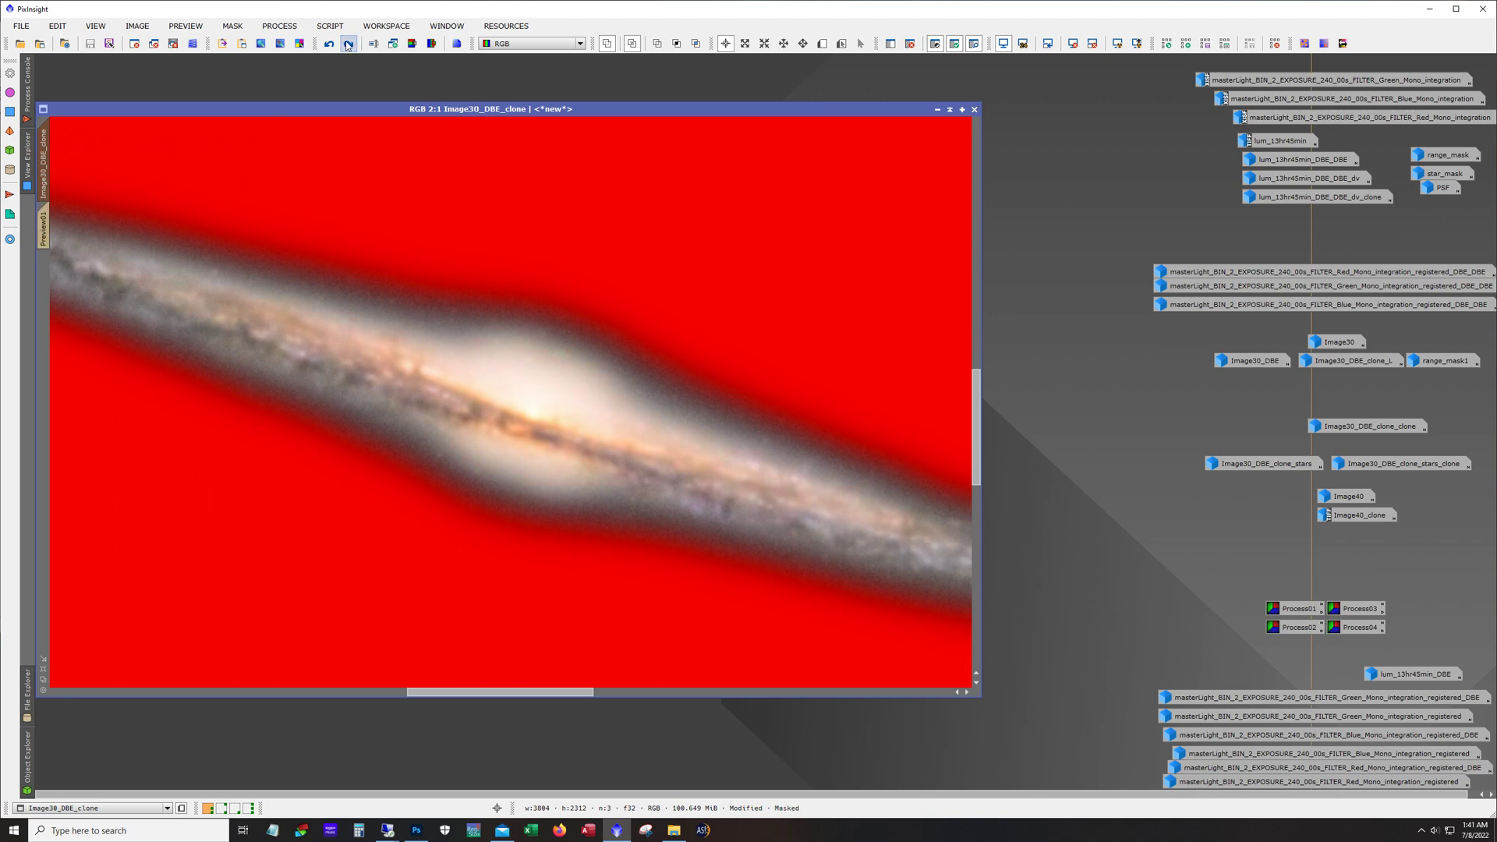
Step: Reapply the stronger colour saturation to the galaxy and zoom back out
{"action": "left_click", "coordinate": [348, 45]}
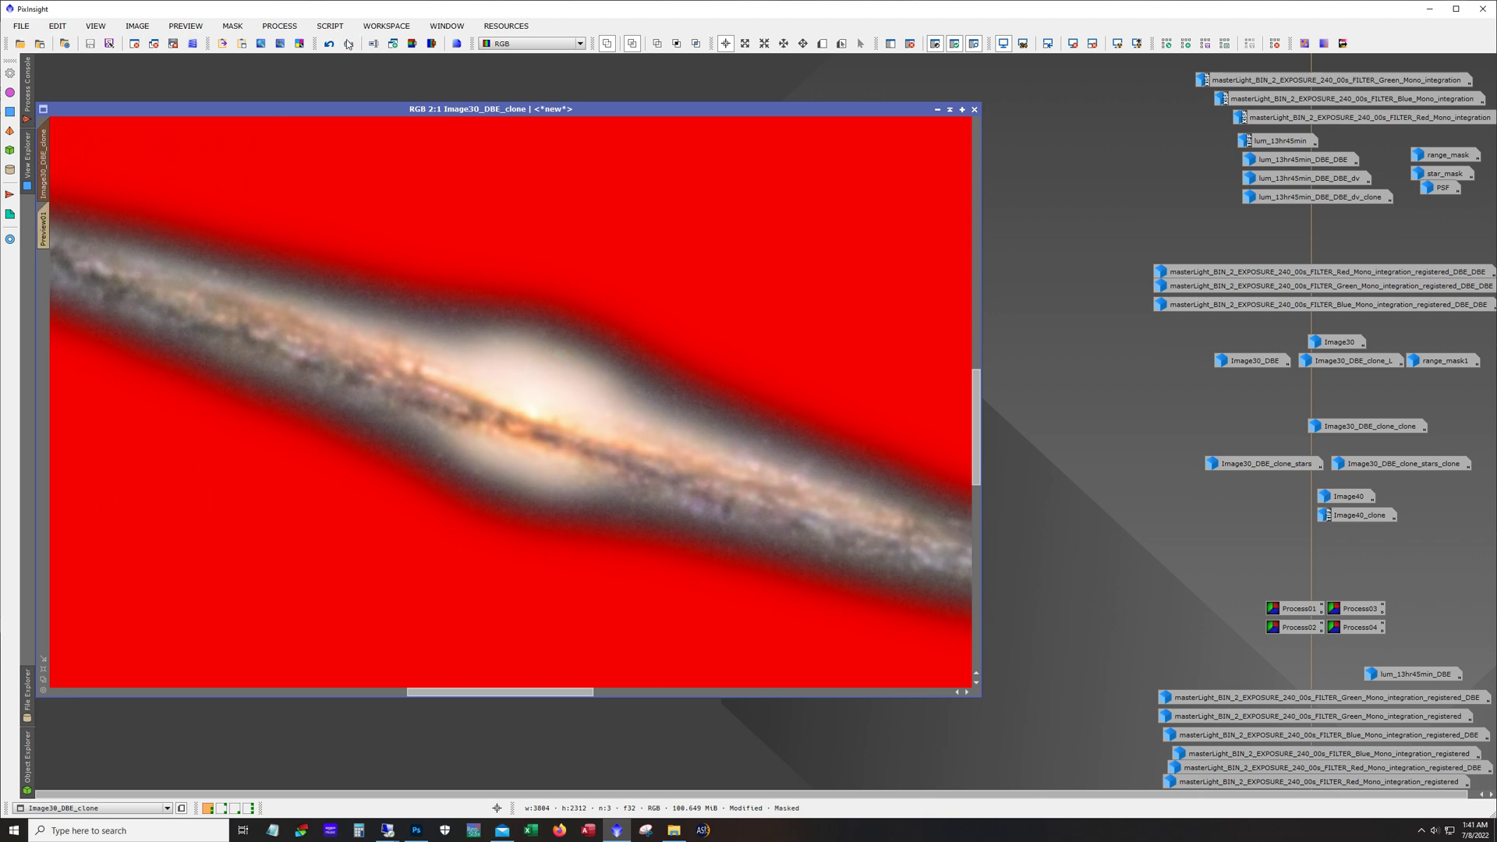
{"action": "scroll", "coordinate": [512, 286], "scroll_direction": "down", "scroll_amount": 2}
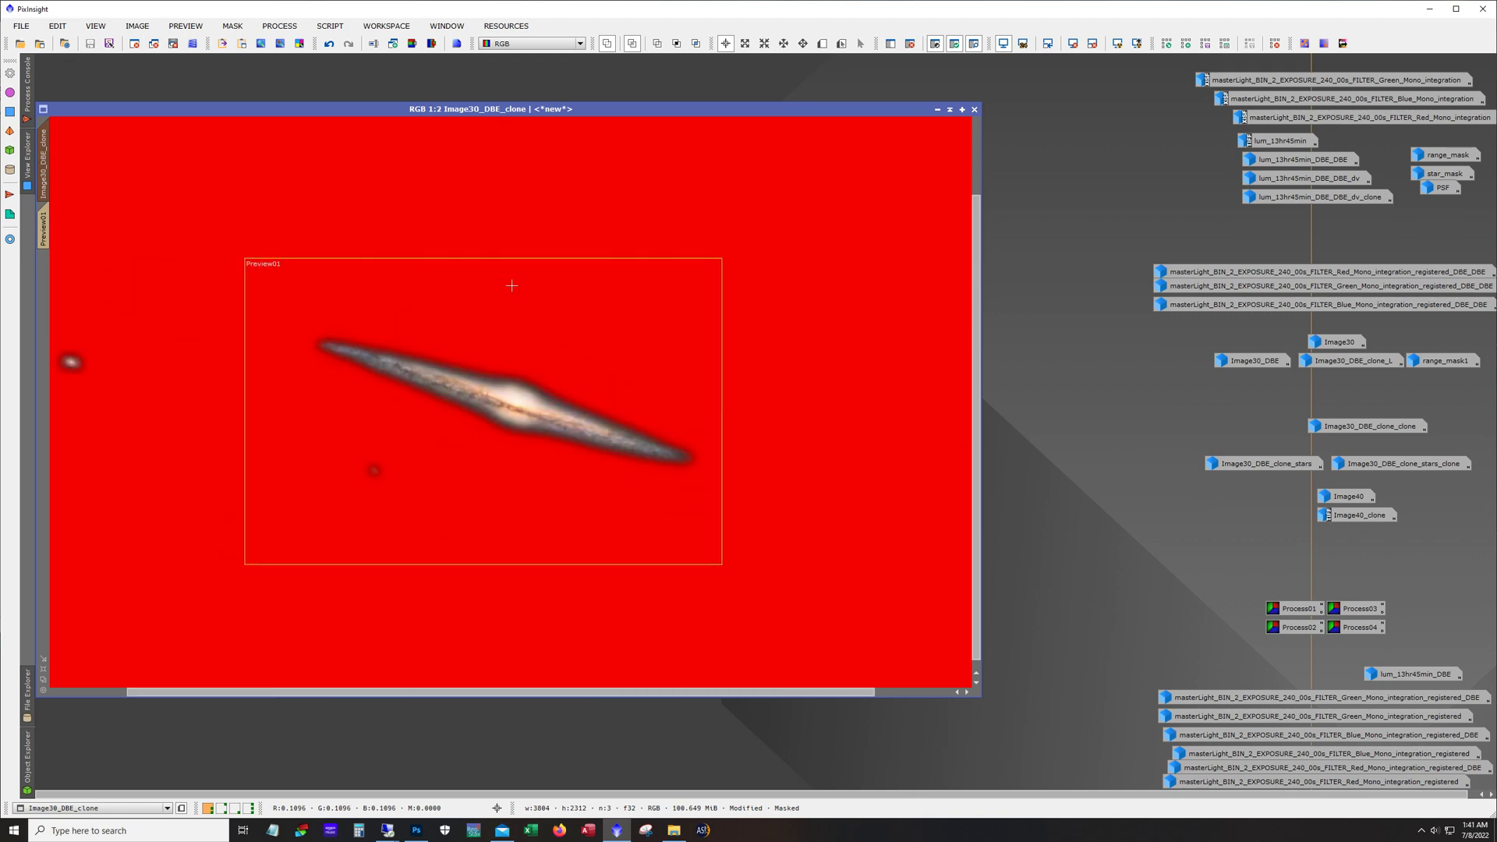
{"action": "key", "text": "alt"}
Step: Hide the red mask overlay and zoom in and out on the colour-boosted galaxy
{"action": "left_click", "coordinate": [975, 44]}
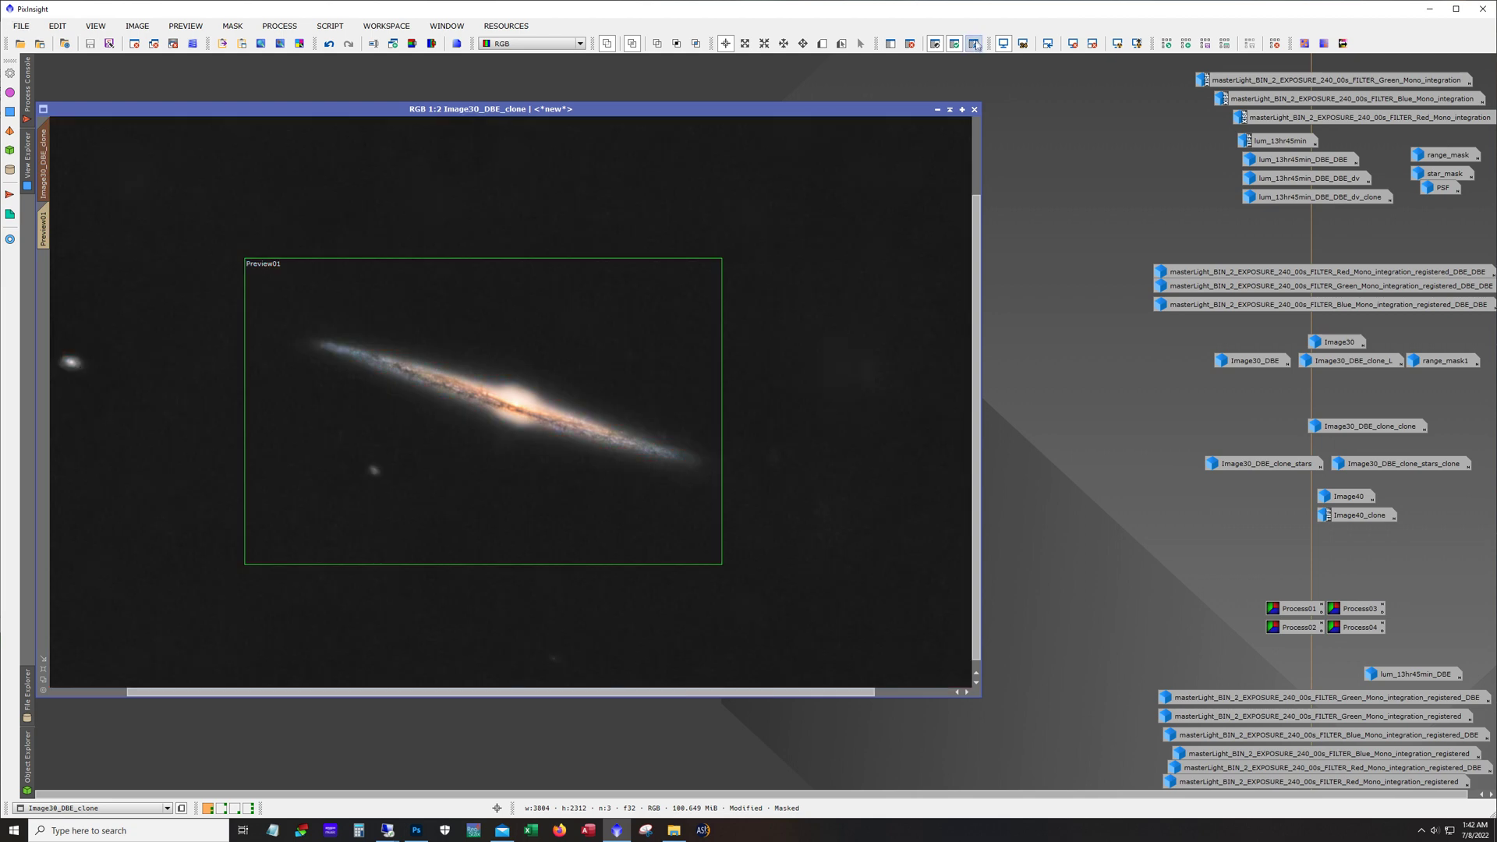
{"action": "scroll", "coordinate": [757, 431], "scroll_direction": "up", "scroll_amount": 2}
{"action": "scroll", "coordinate": [757, 432], "scroll_direction": "down", "scroll_amount": 2}
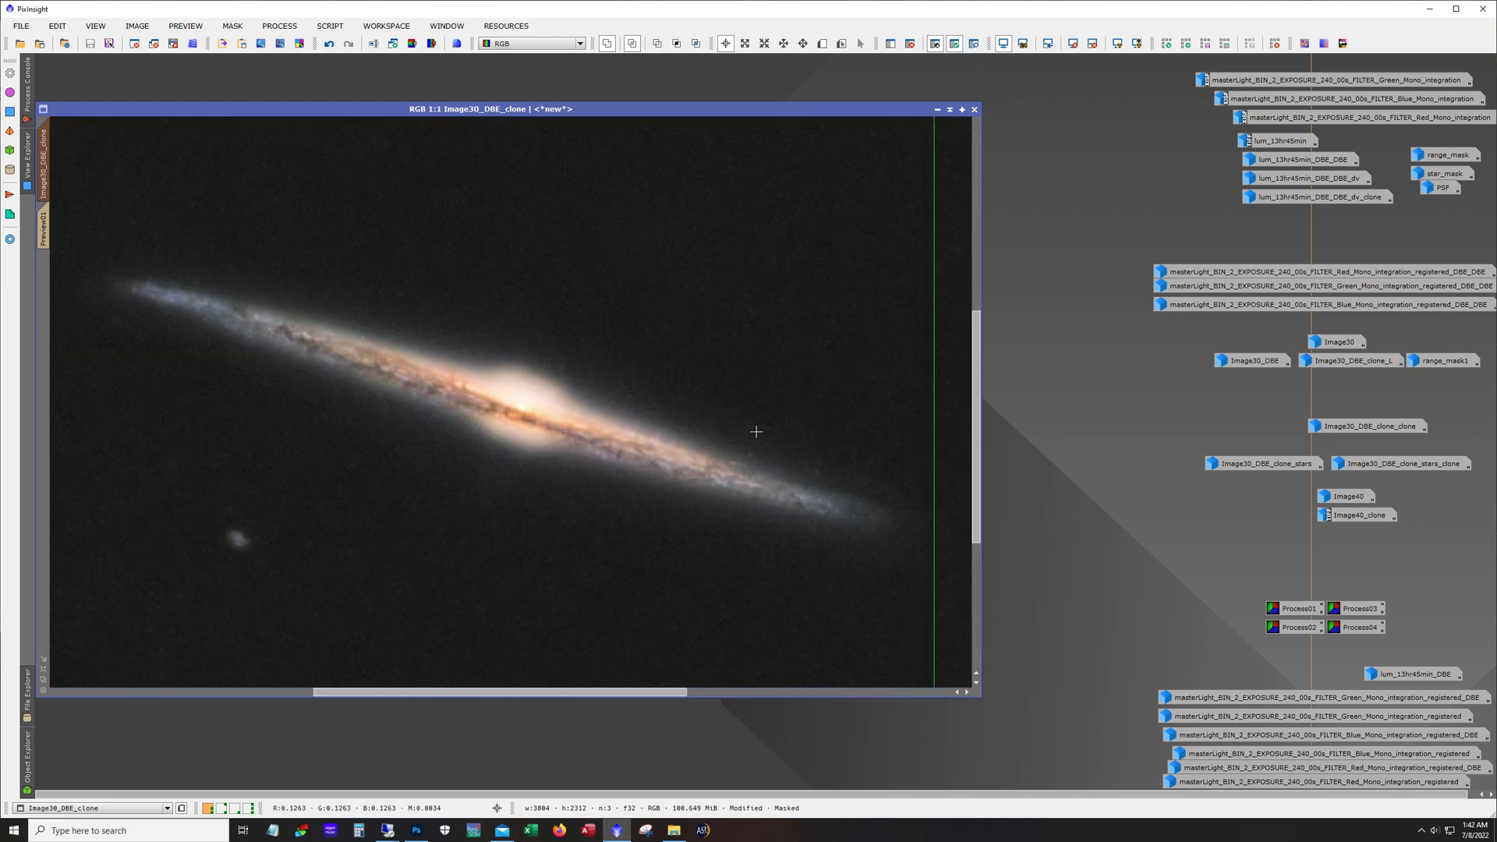
{"action": "scroll", "coordinate": [765, 456], "scroll_direction": "down", "scroll_amount": 1}
{"action": "scroll", "coordinate": [766, 456], "scroll_direction": "up", "scroll_amount": 1}
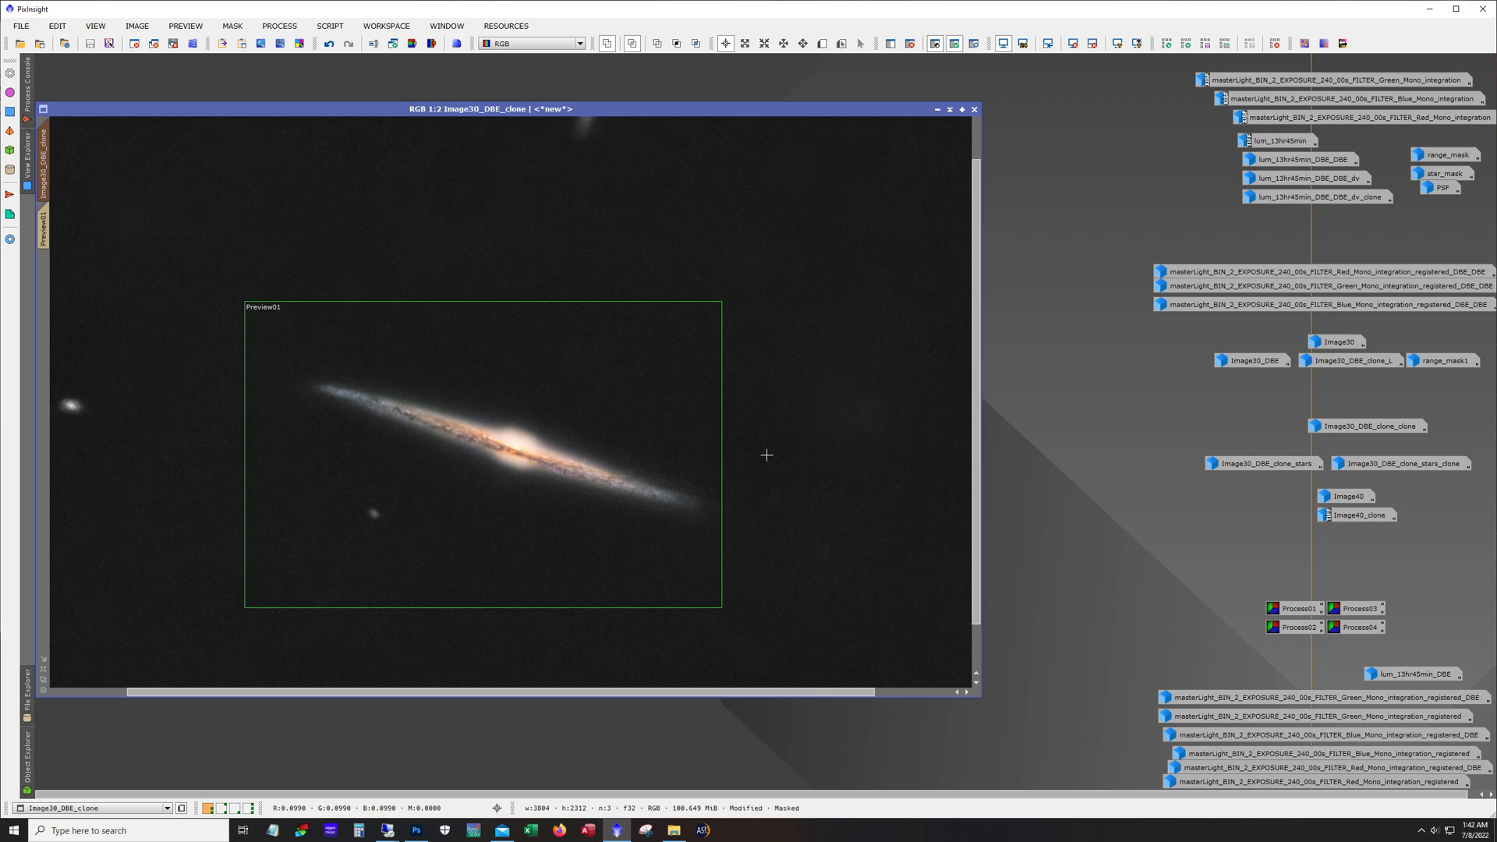
{"action": "scroll", "coordinate": [766, 455], "scroll_direction": "down", "scroll_amount": 1}
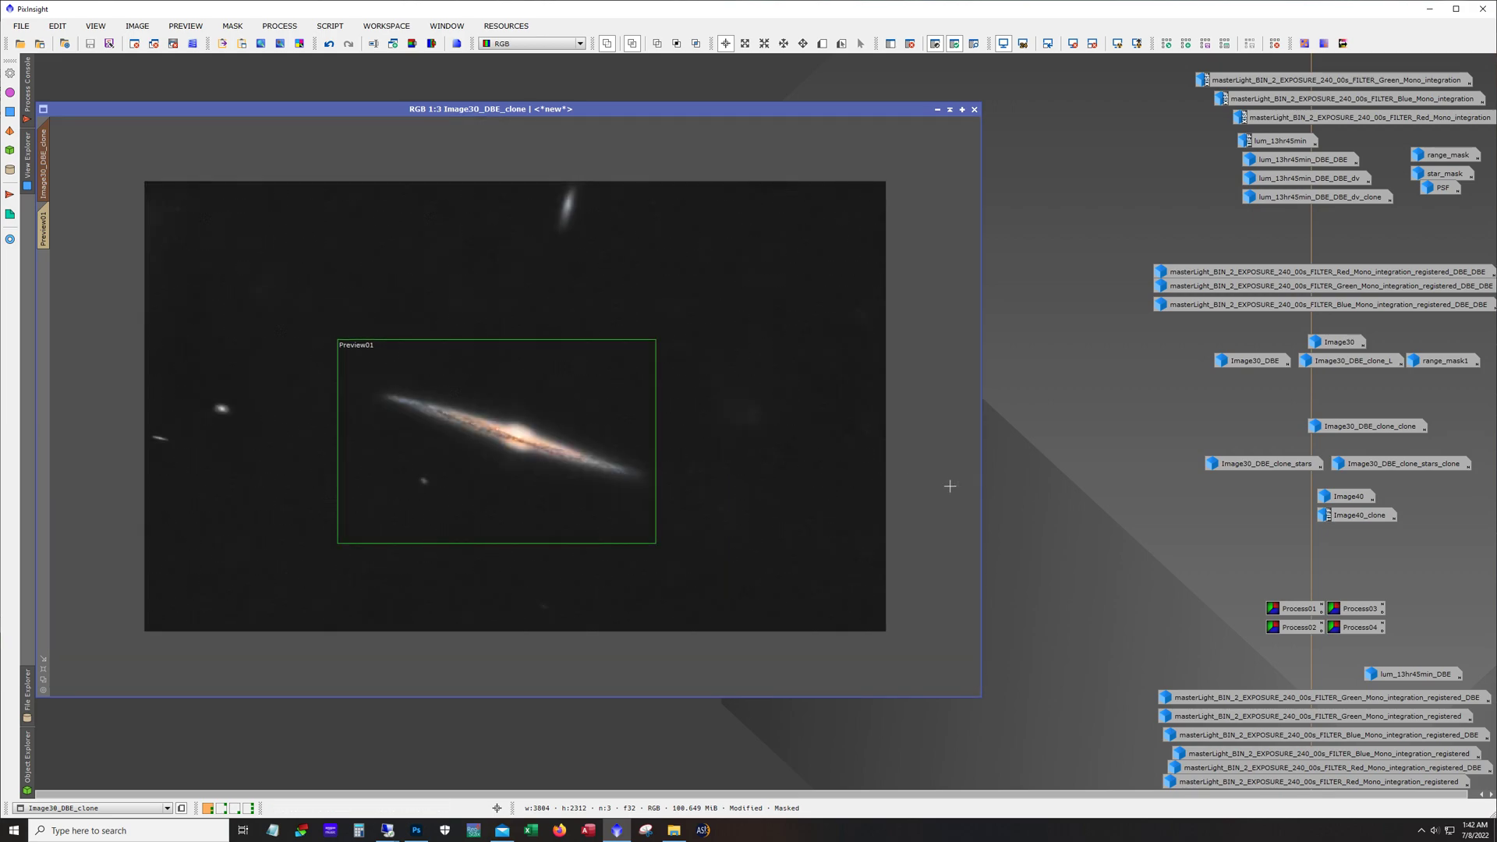
{"action": "scroll", "coordinate": [950, 485], "scroll_direction": "up", "scroll_amount": 1}
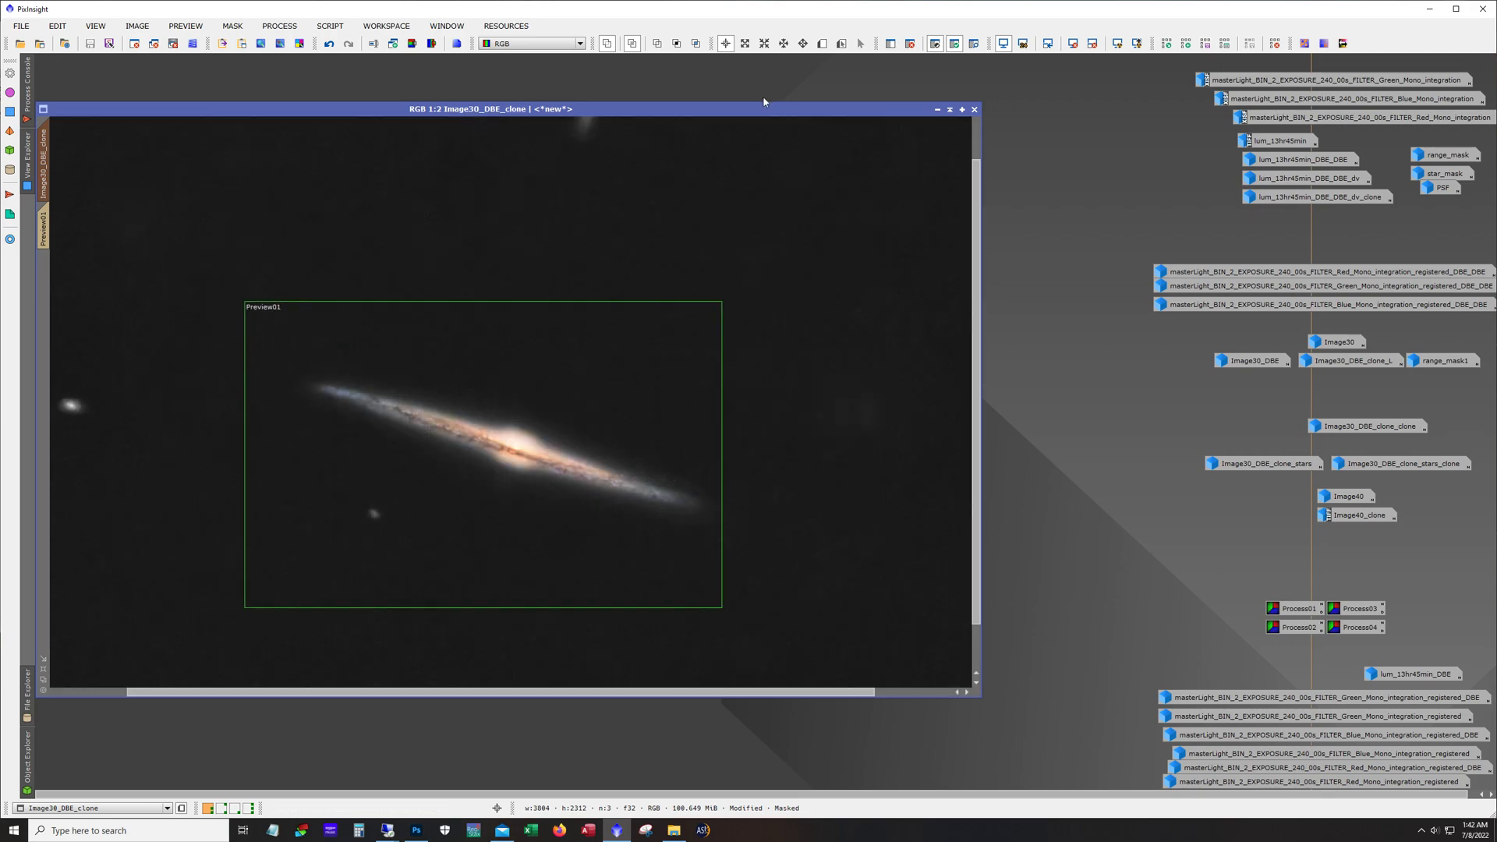
Step: Reposition and enlarge the Image30_DBE_clone window, then iconize it
{"action": "left_click_drag", "start_coordinate": [764, 104], "coordinate": [795, 82]}
{"action": "left_click_drag", "start_coordinate": [1014, 682], "coordinate": [1100, 739]}
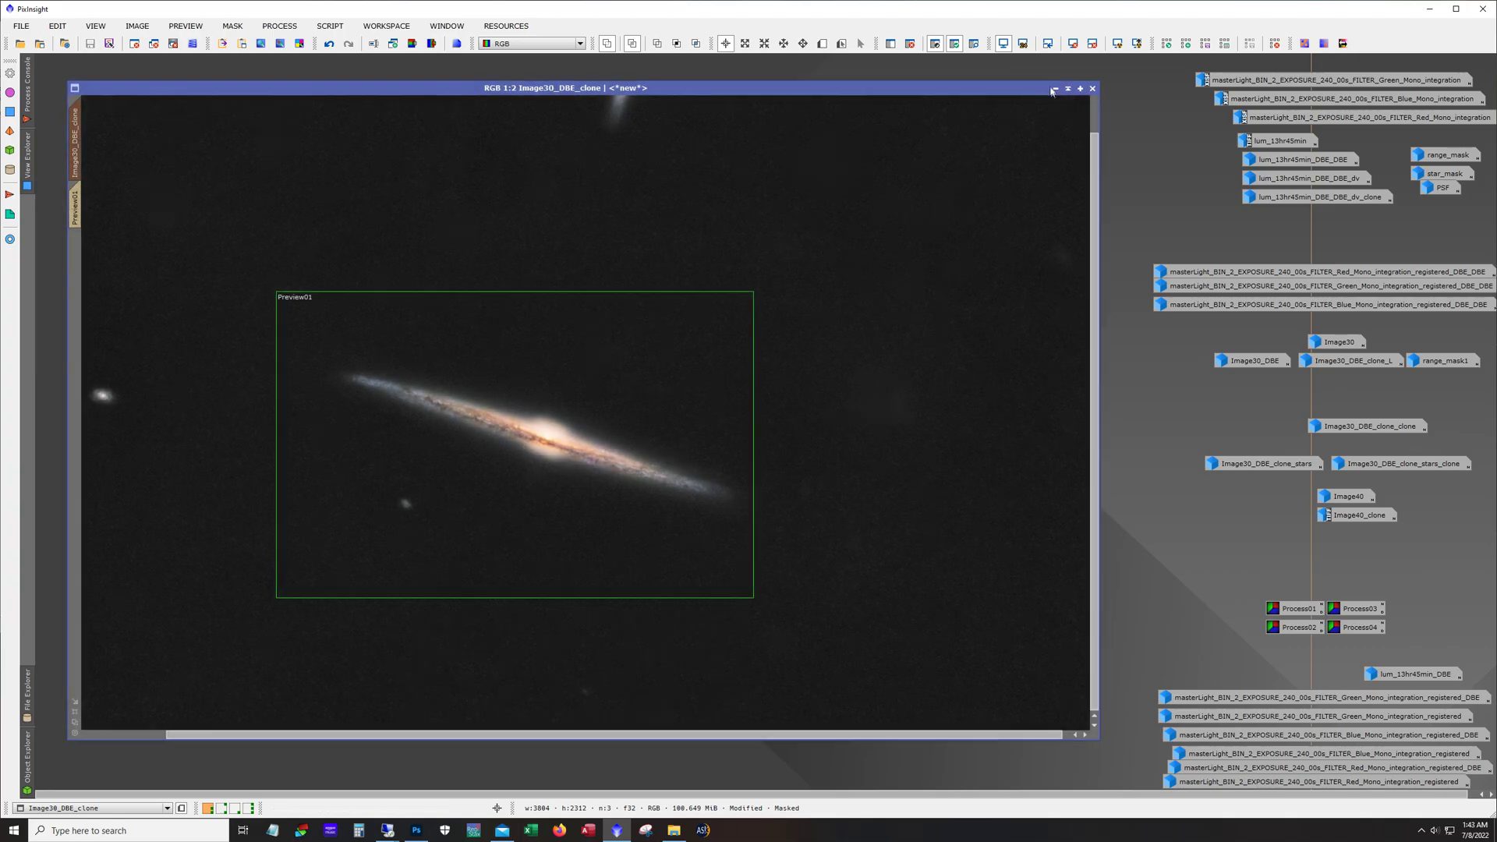
{"action": "left_click", "coordinate": [1056, 88]}
Step: Open Image30_DBE_clone_stars and Image30_DBE_clone_stars_clone in an enlarged window
{"action": "double_click", "coordinate": [1257, 463]}
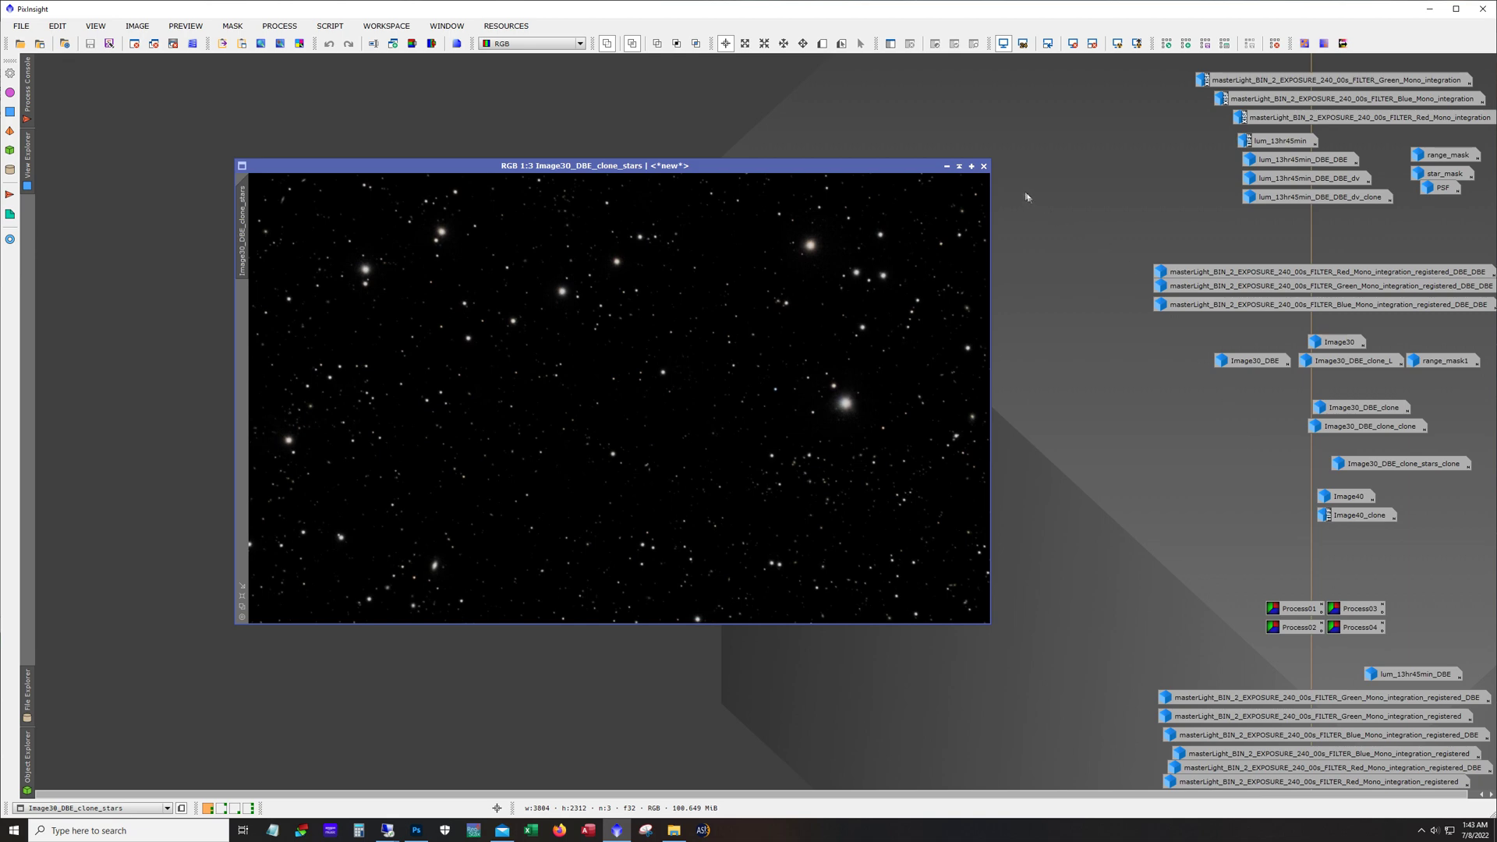
{"action": "left_click", "coordinate": [947, 166]}
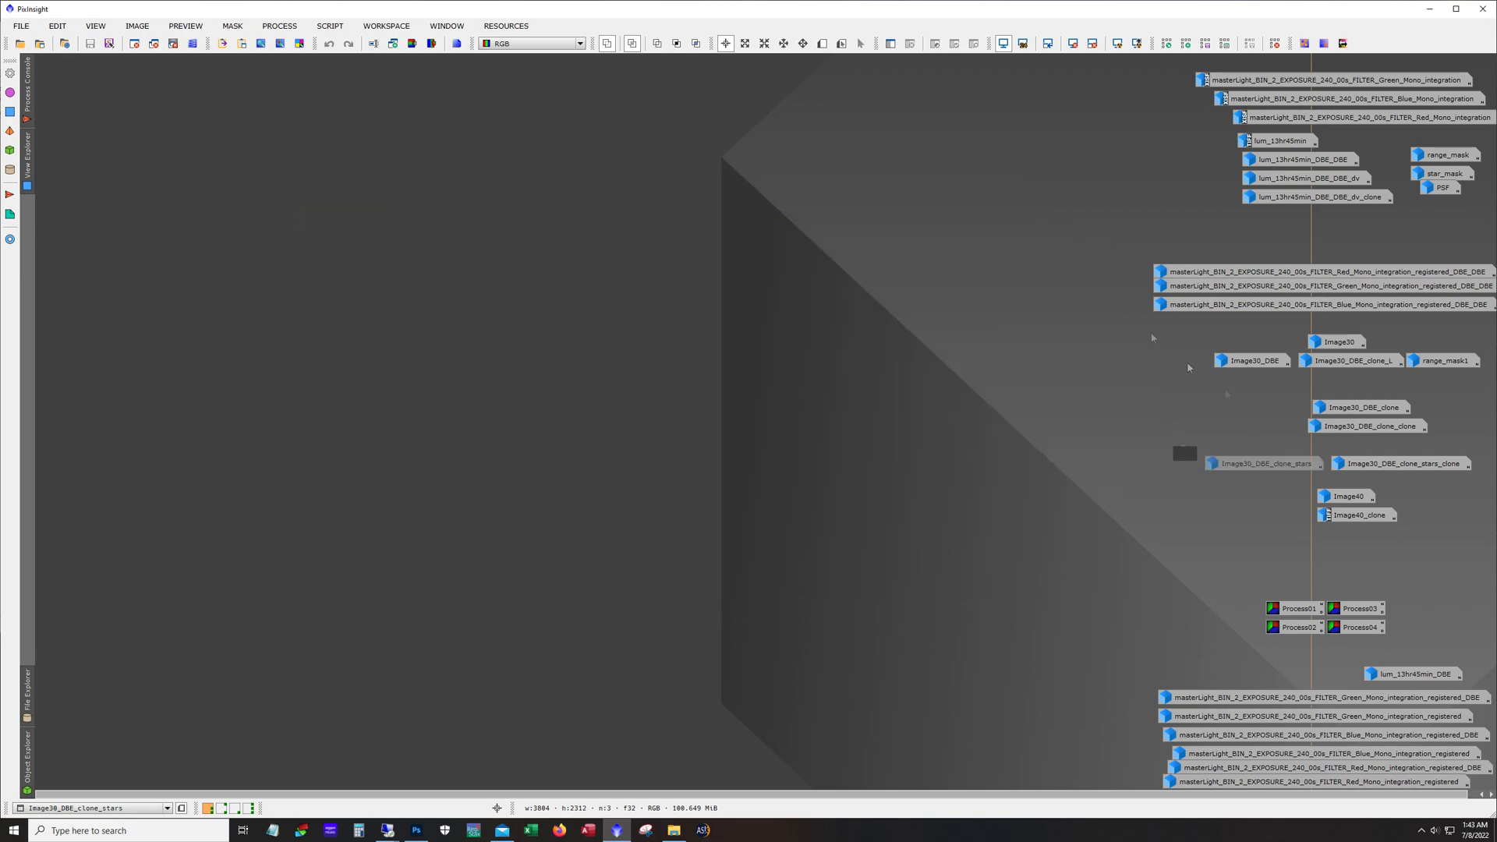
{"action": "double_click", "coordinate": [1397, 464]}
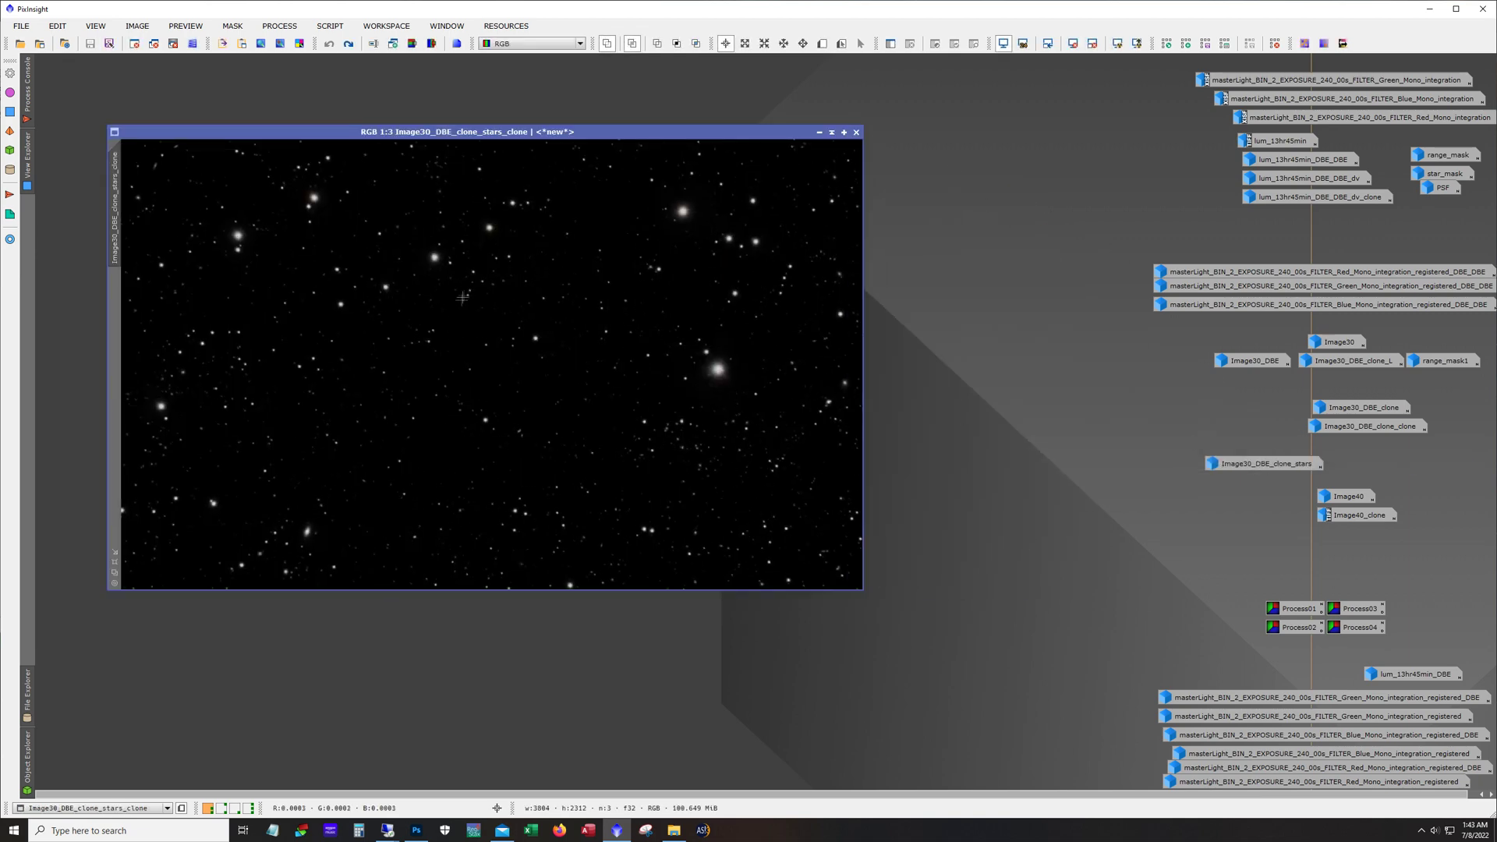
{"action": "left_click_drag", "start_coordinate": [866, 594], "coordinate": [1048, 741]}
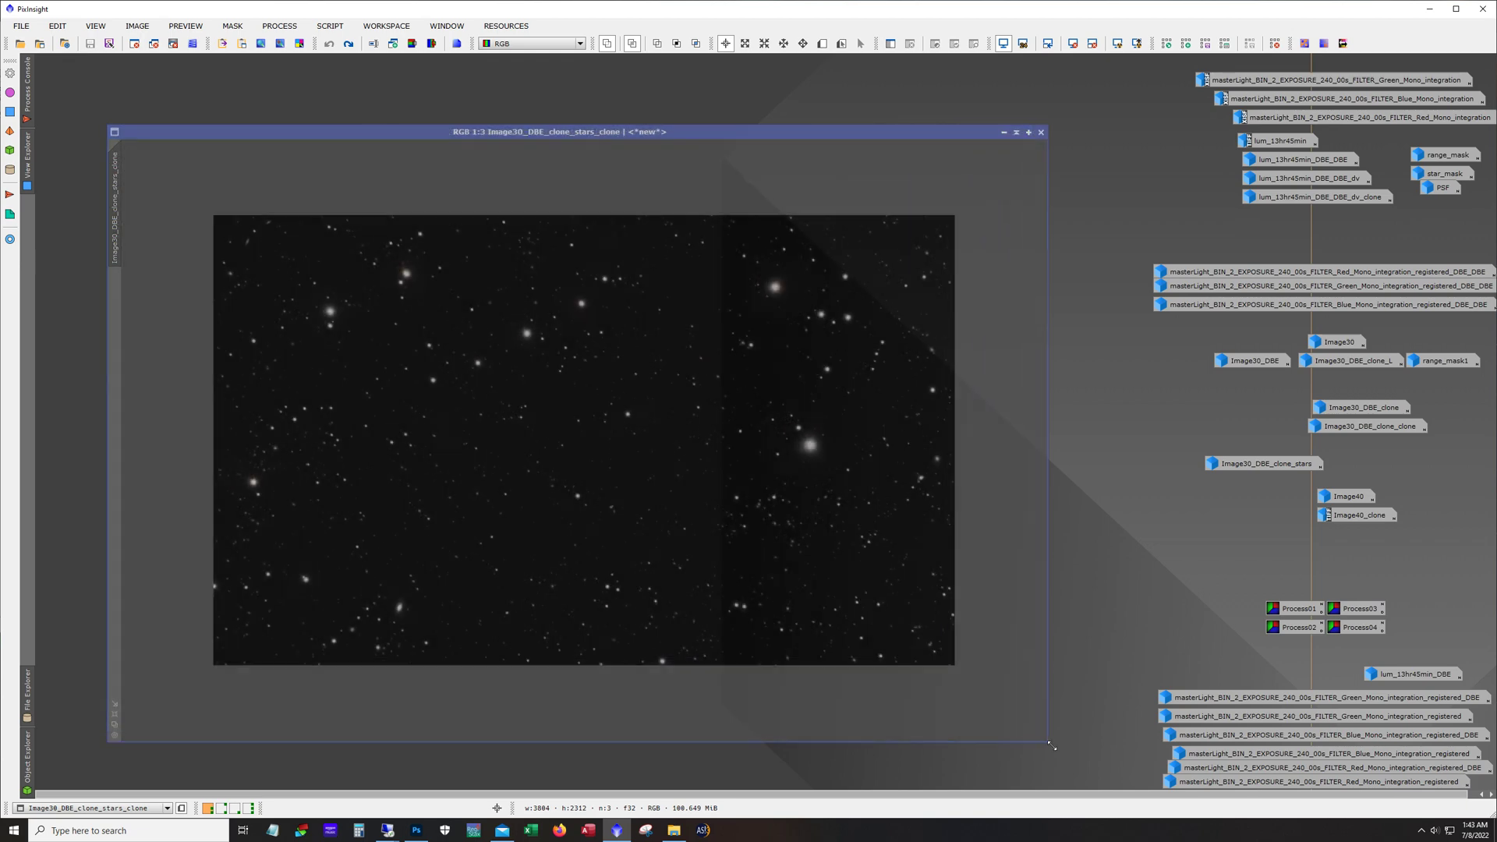
{"action": "left_click_drag", "start_coordinate": [109, 126], "coordinate": [52, 63]}
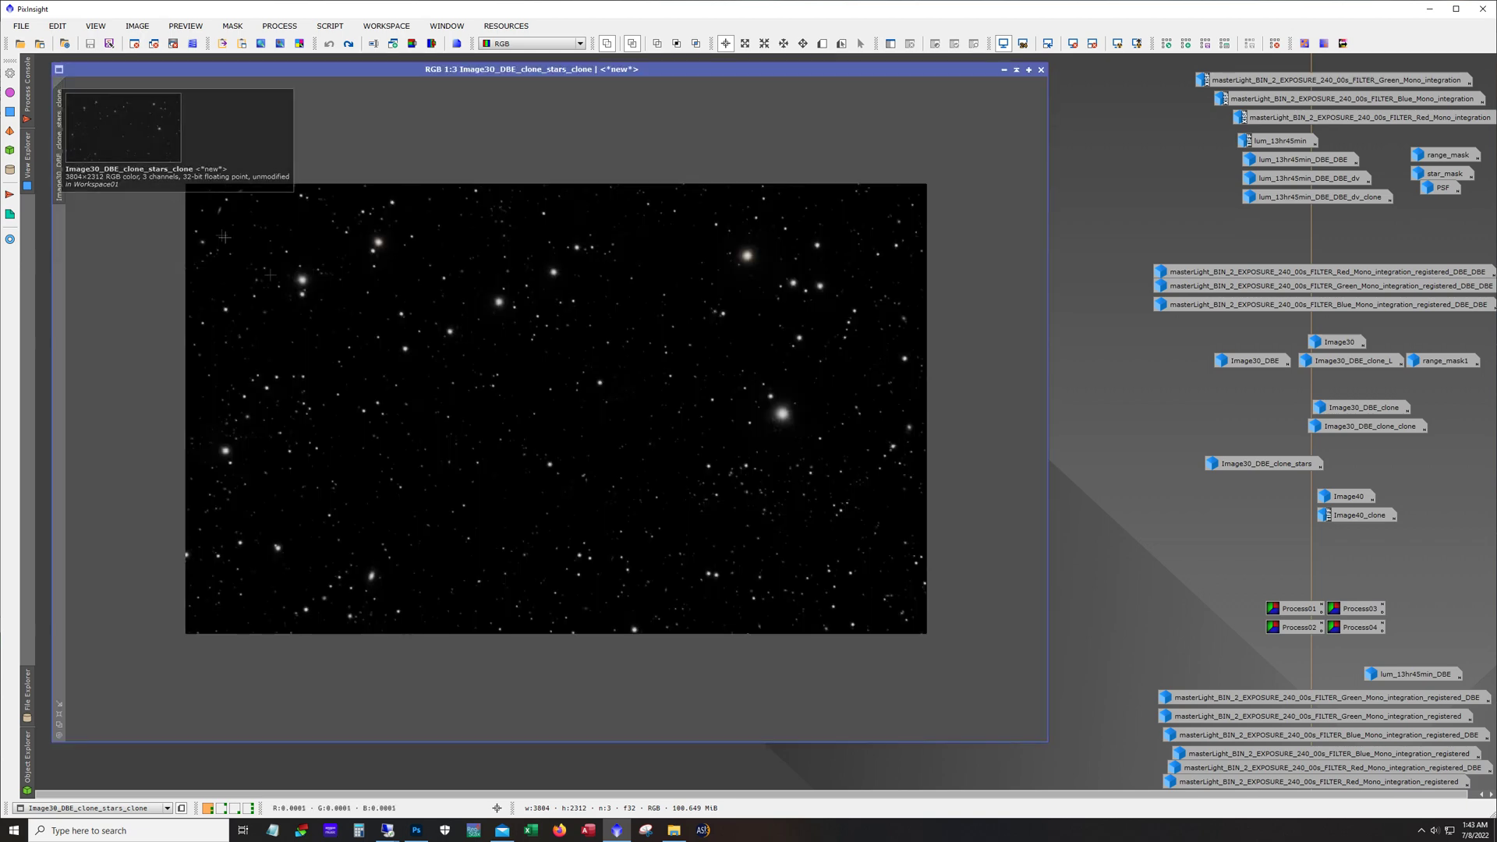
{"action": "scroll", "coordinate": [489, 170], "scroll_direction": "up", "scroll_amount": 1}
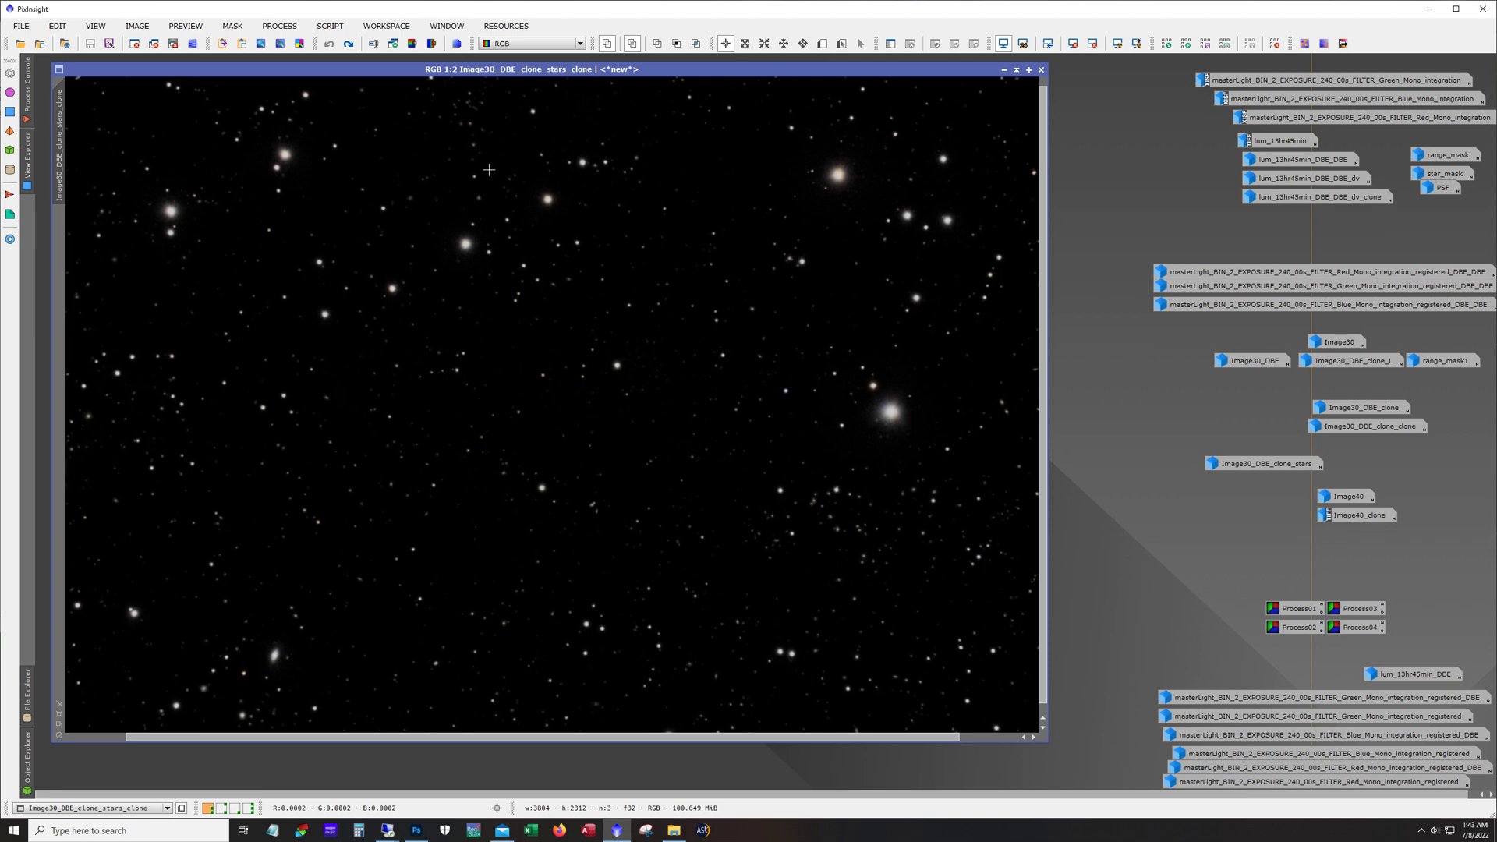
Step: Redo Preview01 and the star colour step, then view the stars at 1:1
{"action": "left_click", "coordinate": [349, 46]}
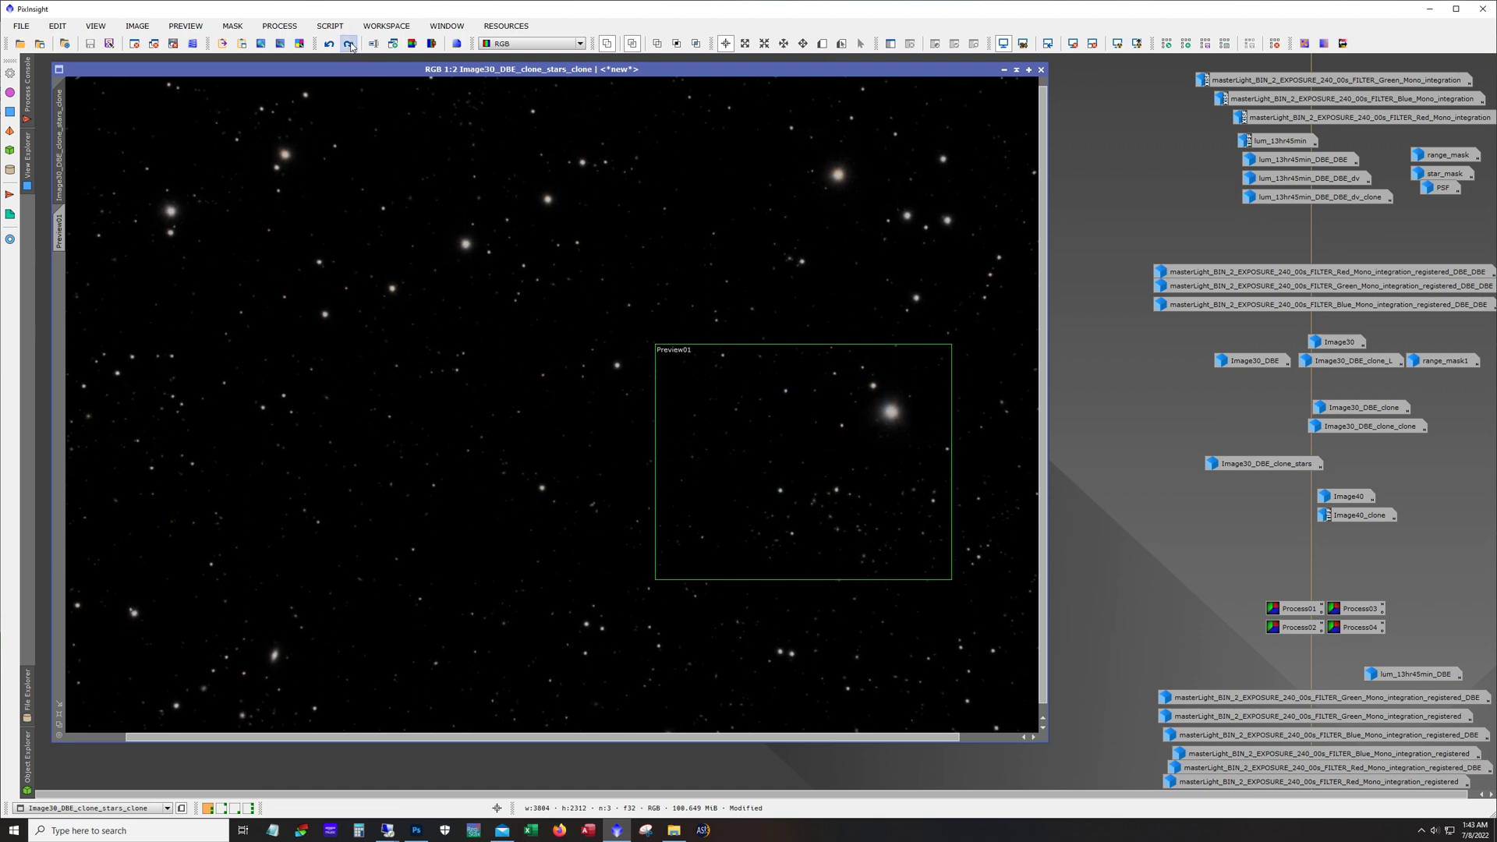
{"action": "left_click", "coordinate": [349, 45]}
{"action": "key", "text": "ctrl+plus"}
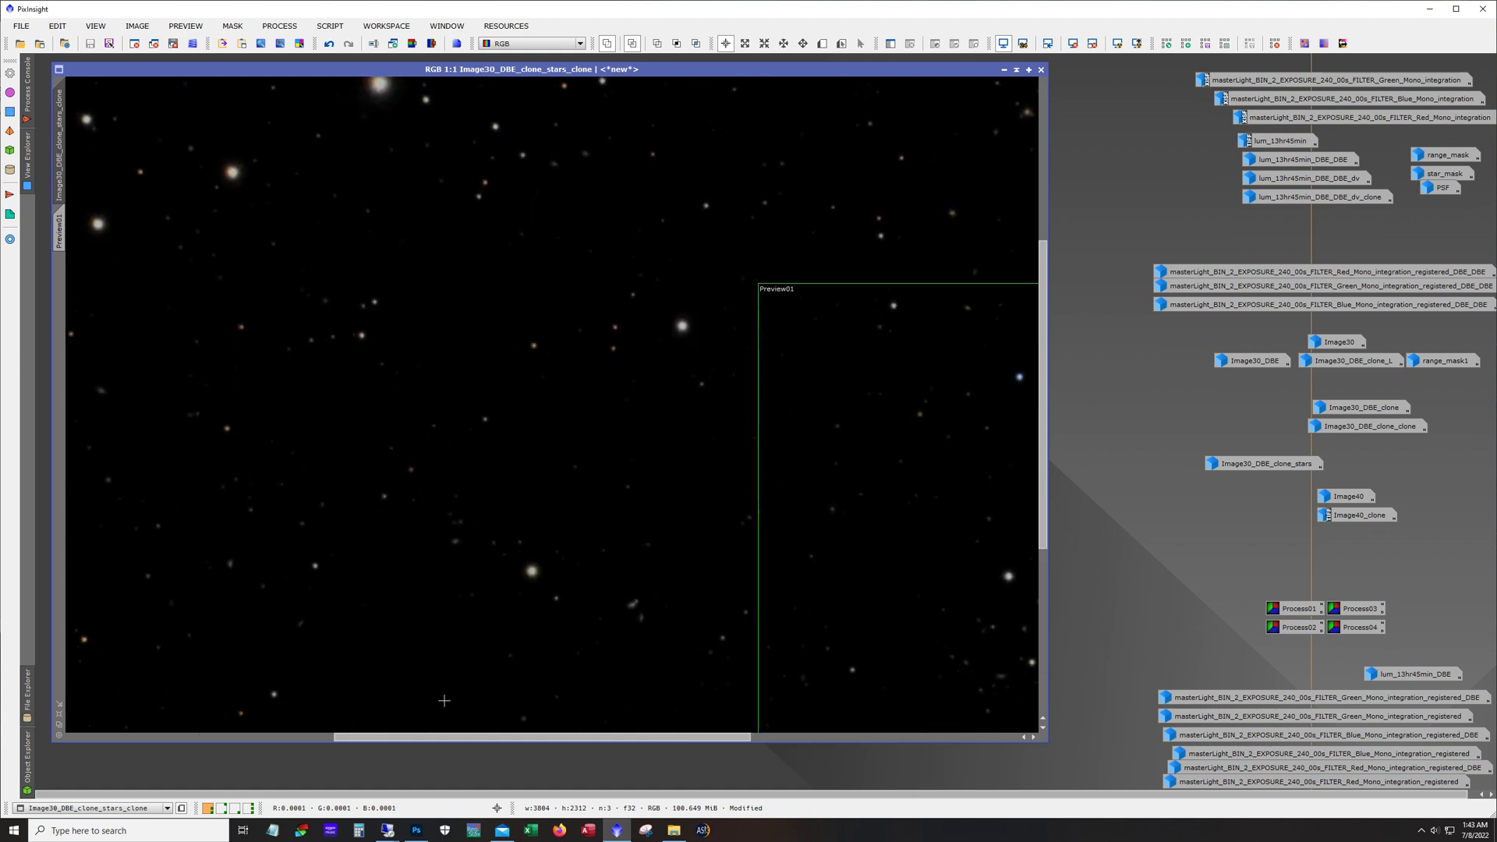
{"action": "left_click_drag", "start_coordinate": [460, 741], "coordinate": [647, 742]}
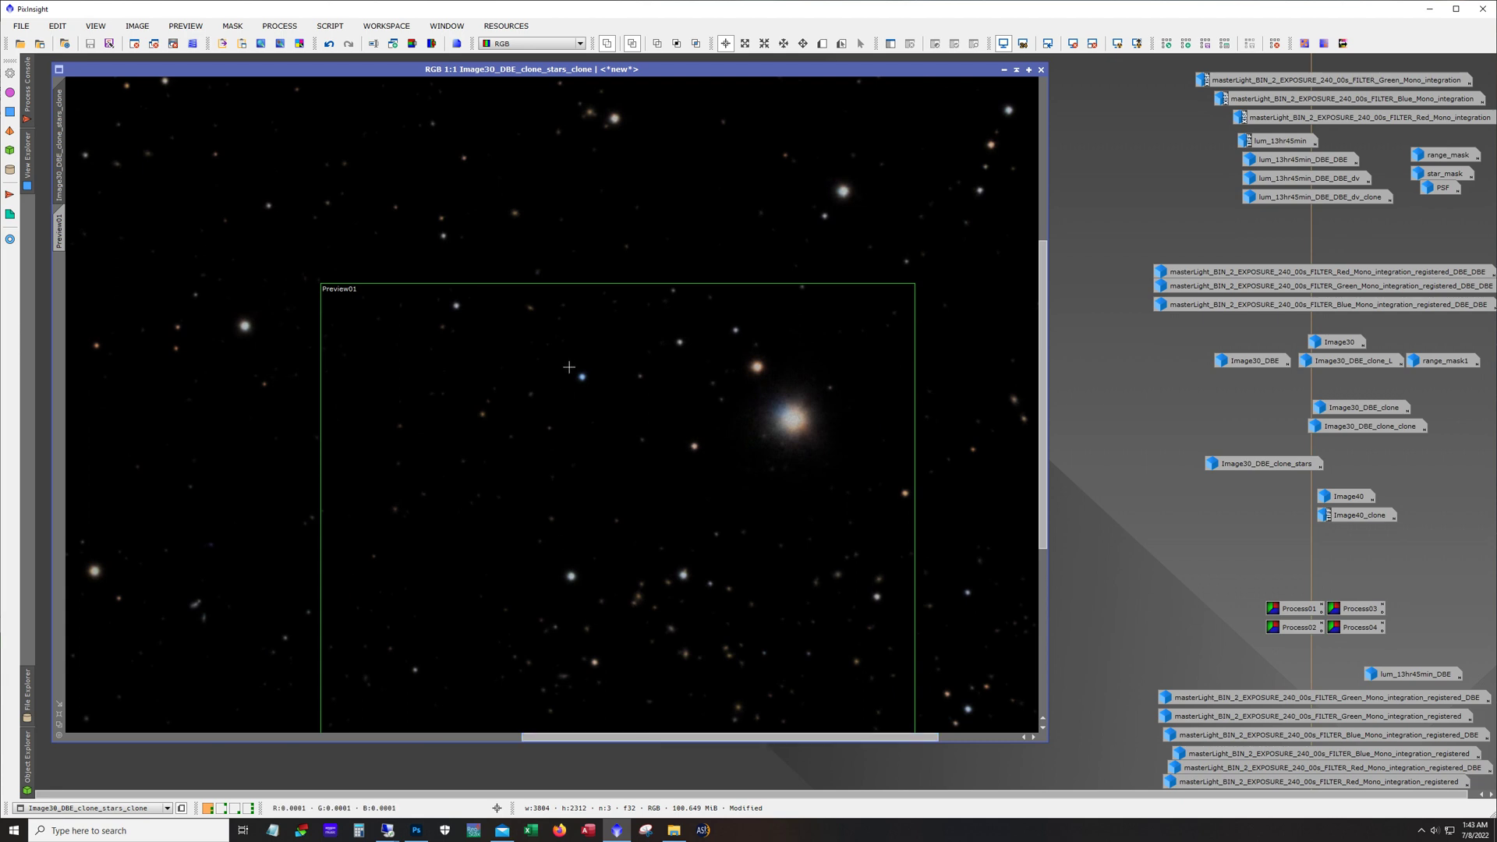
Step: Compare the bright star before and after via undo/redo, then iconize the image
{"action": "left_click", "coordinate": [328, 44]}
{"action": "left_click", "coordinate": [328, 43]}
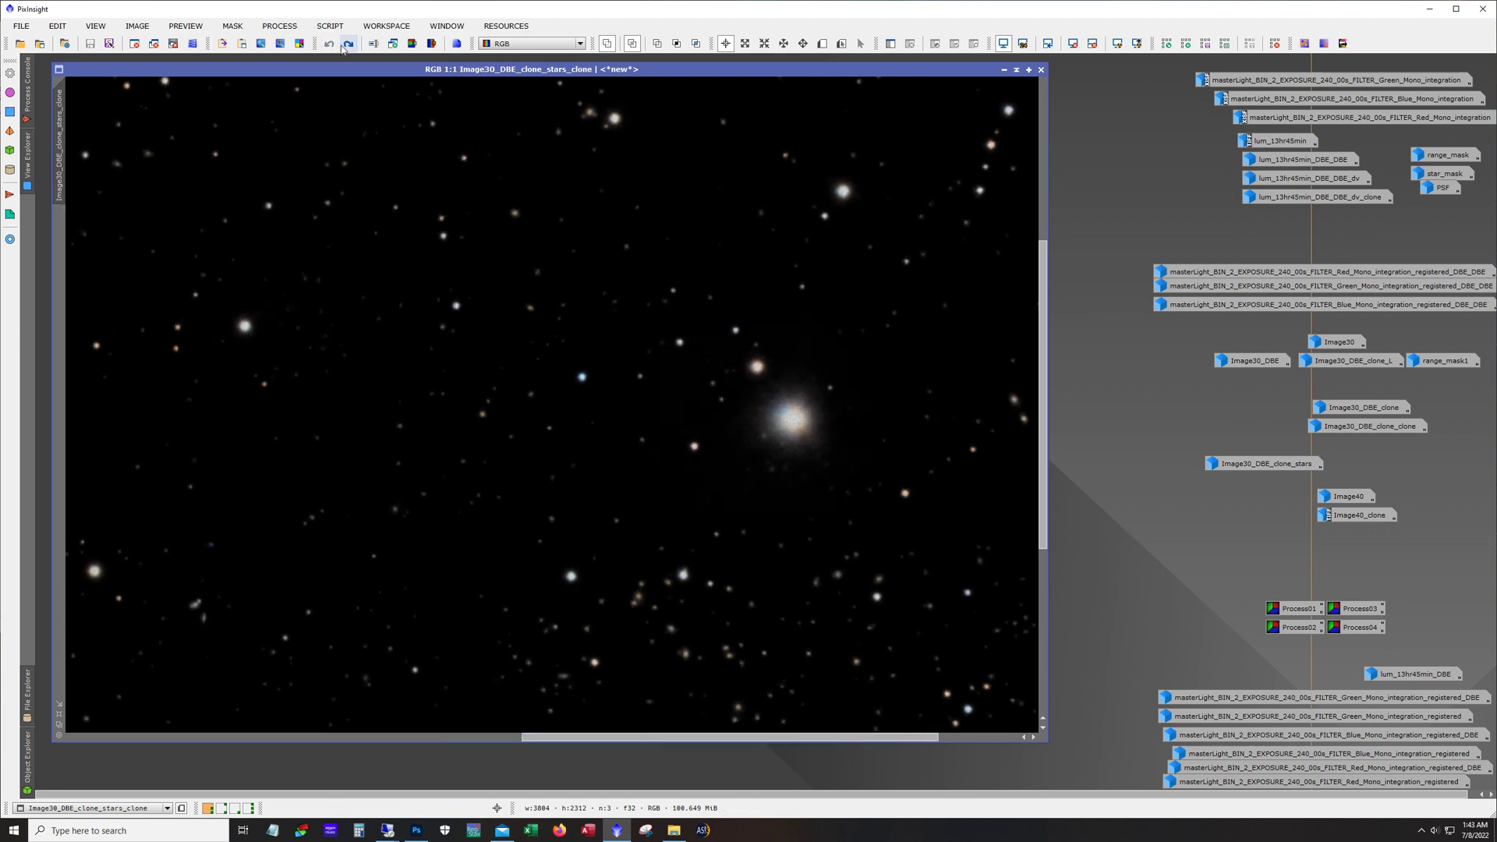
{"action": "left_click", "coordinate": [348, 44]}
{"action": "left_click", "coordinate": [348, 44]}
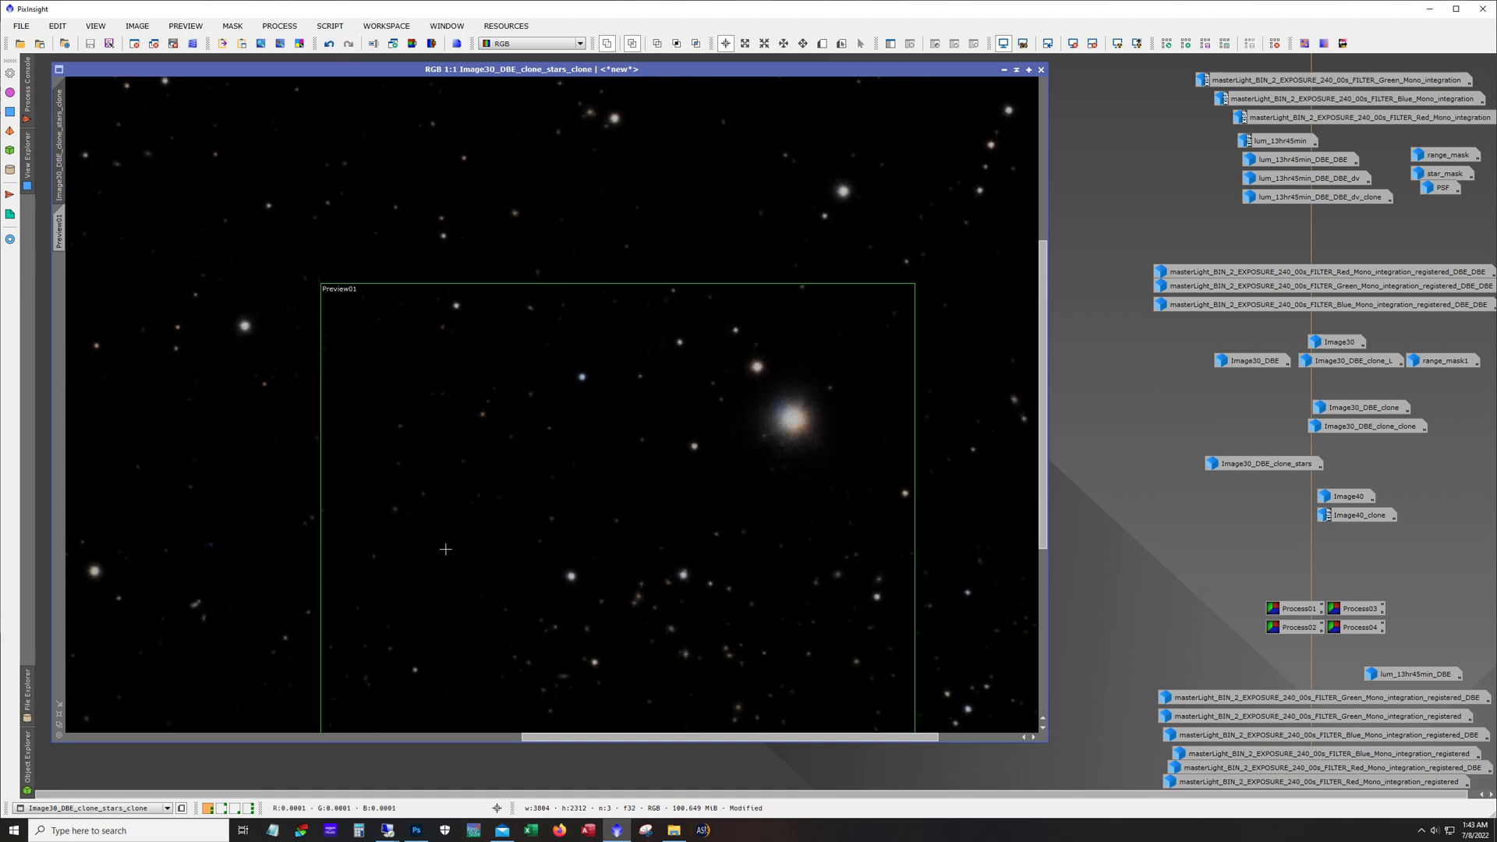
{"action": "scroll", "coordinate": [445, 552], "scroll_direction": "down", "scroll_amount": 2}
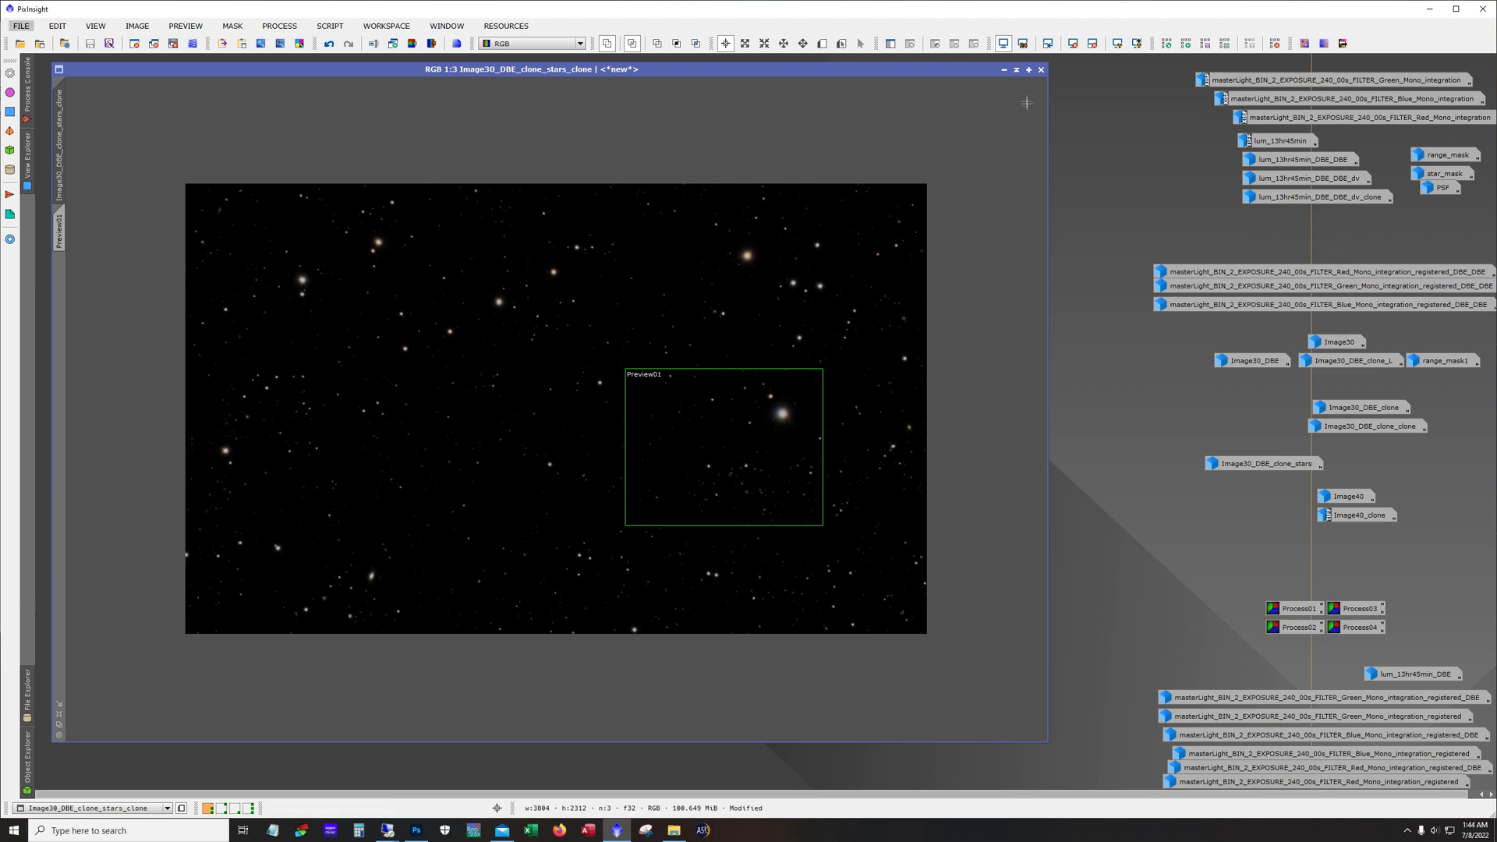
{"action": "left_click", "coordinate": [1004, 70]}
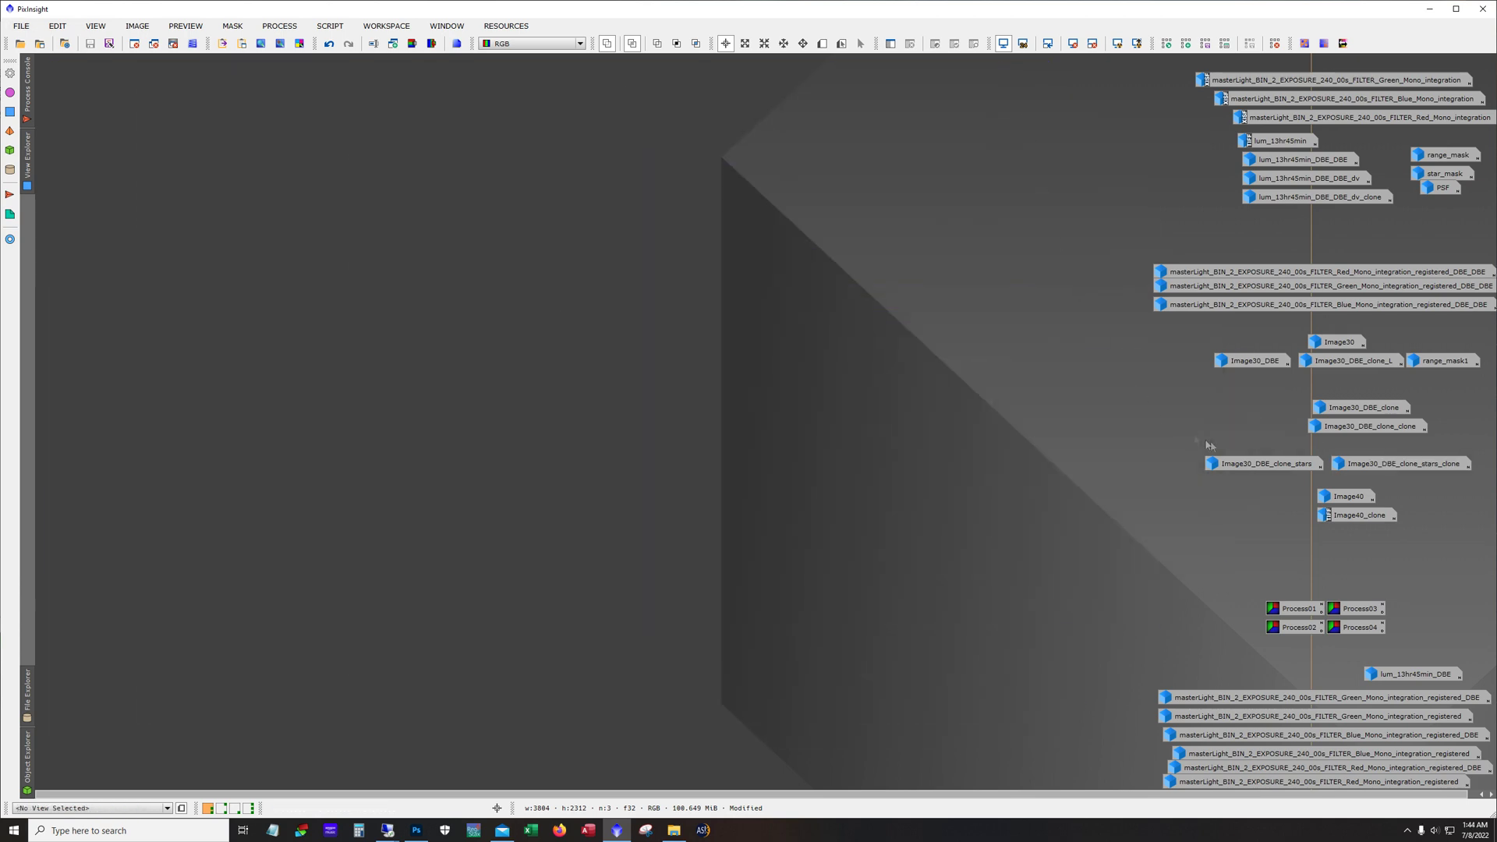
Step: Open Image40_clone, redo it to its latest processing state, and switch to Workspace 2
{"action": "double_click", "coordinate": [1353, 518]}
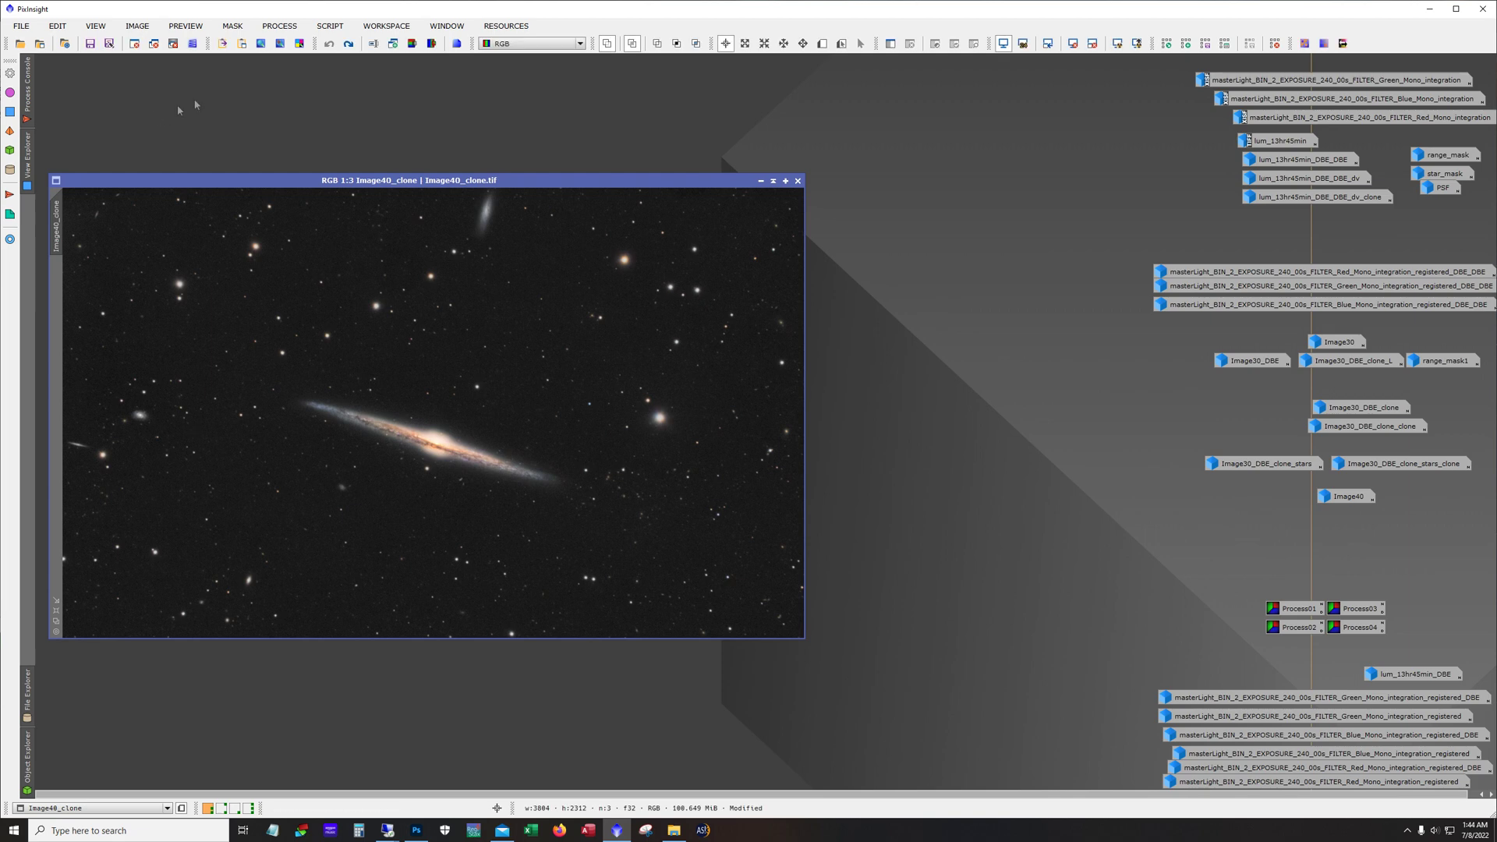
{"action": "left_click", "coordinate": [348, 44]}
{"action": "left_click", "coordinate": [349, 44]}
{"action": "left_click", "coordinate": [224, 810]}
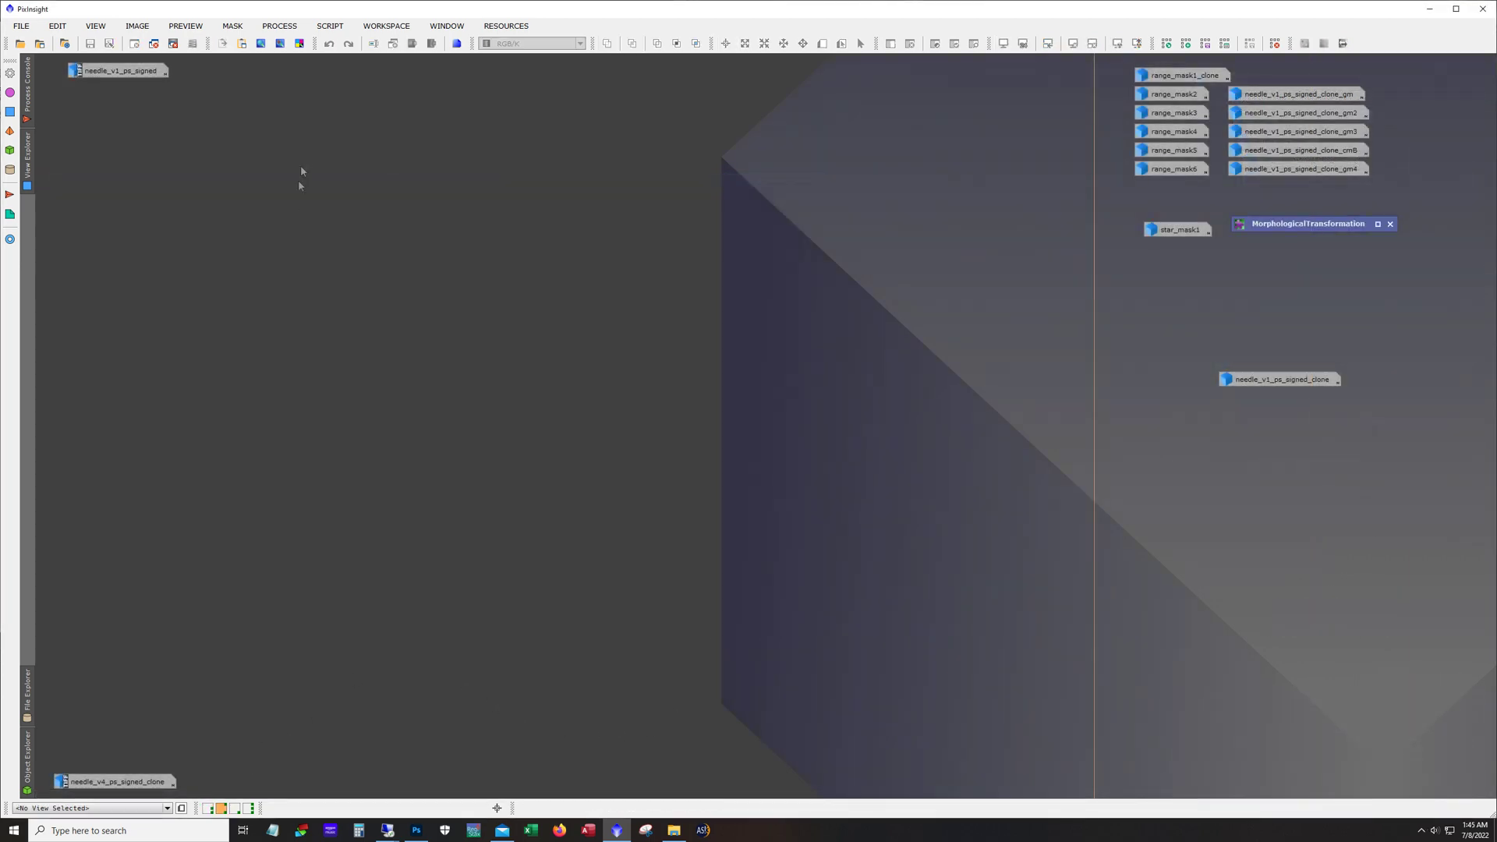
Step: Open needle_v1_ps_signed and enlarge its window to fill most of the workspace
{"action": "left_click", "coordinate": [147, 72]}
{"action": "double_click", "coordinate": [146, 72]}
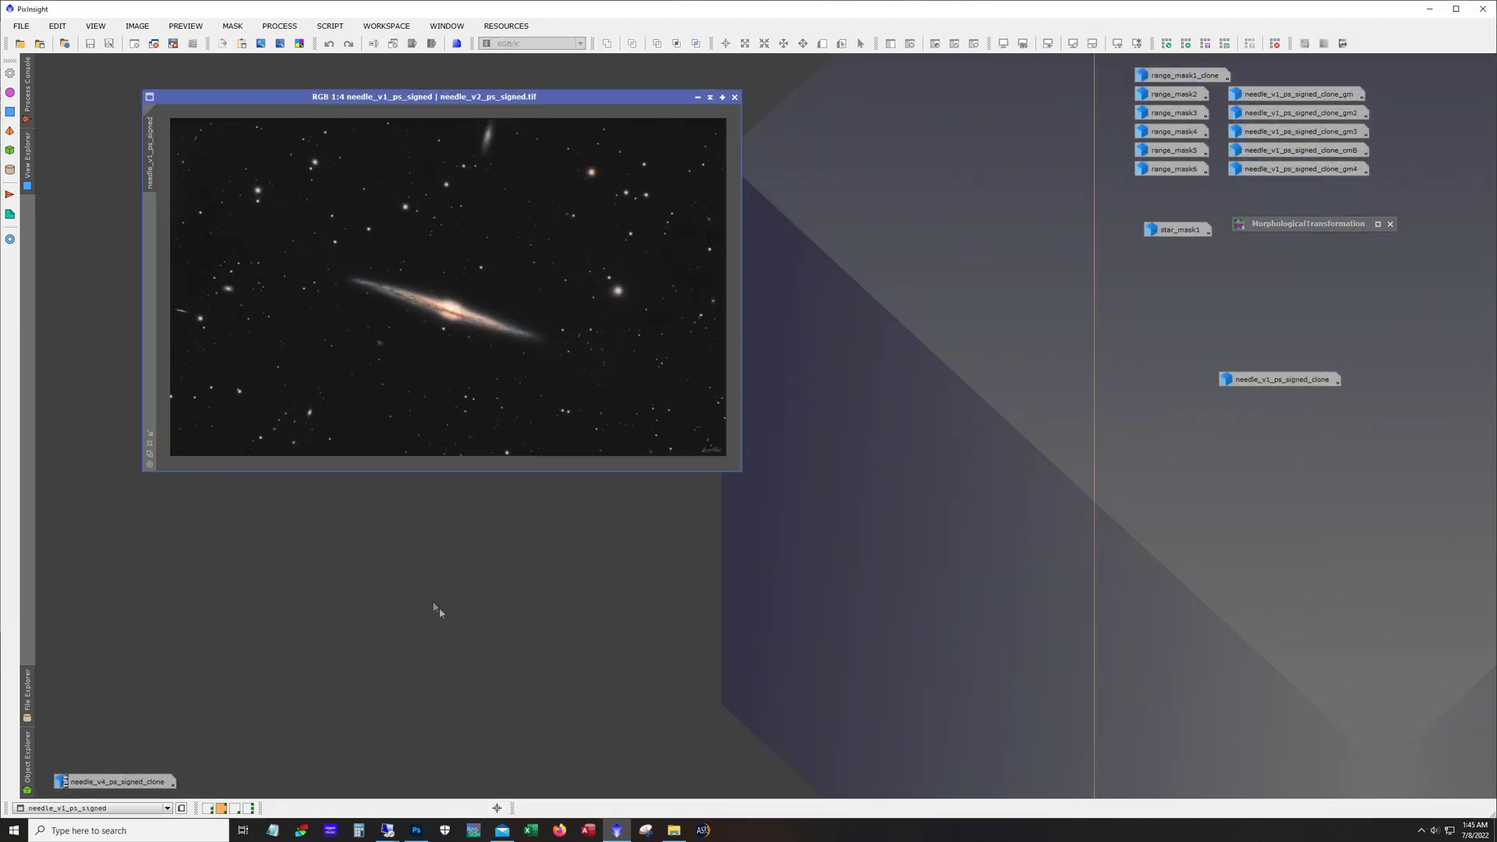
{"action": "left_click_drag", "start_coordinate": [390, 102], "coordinate": [337, 83]}
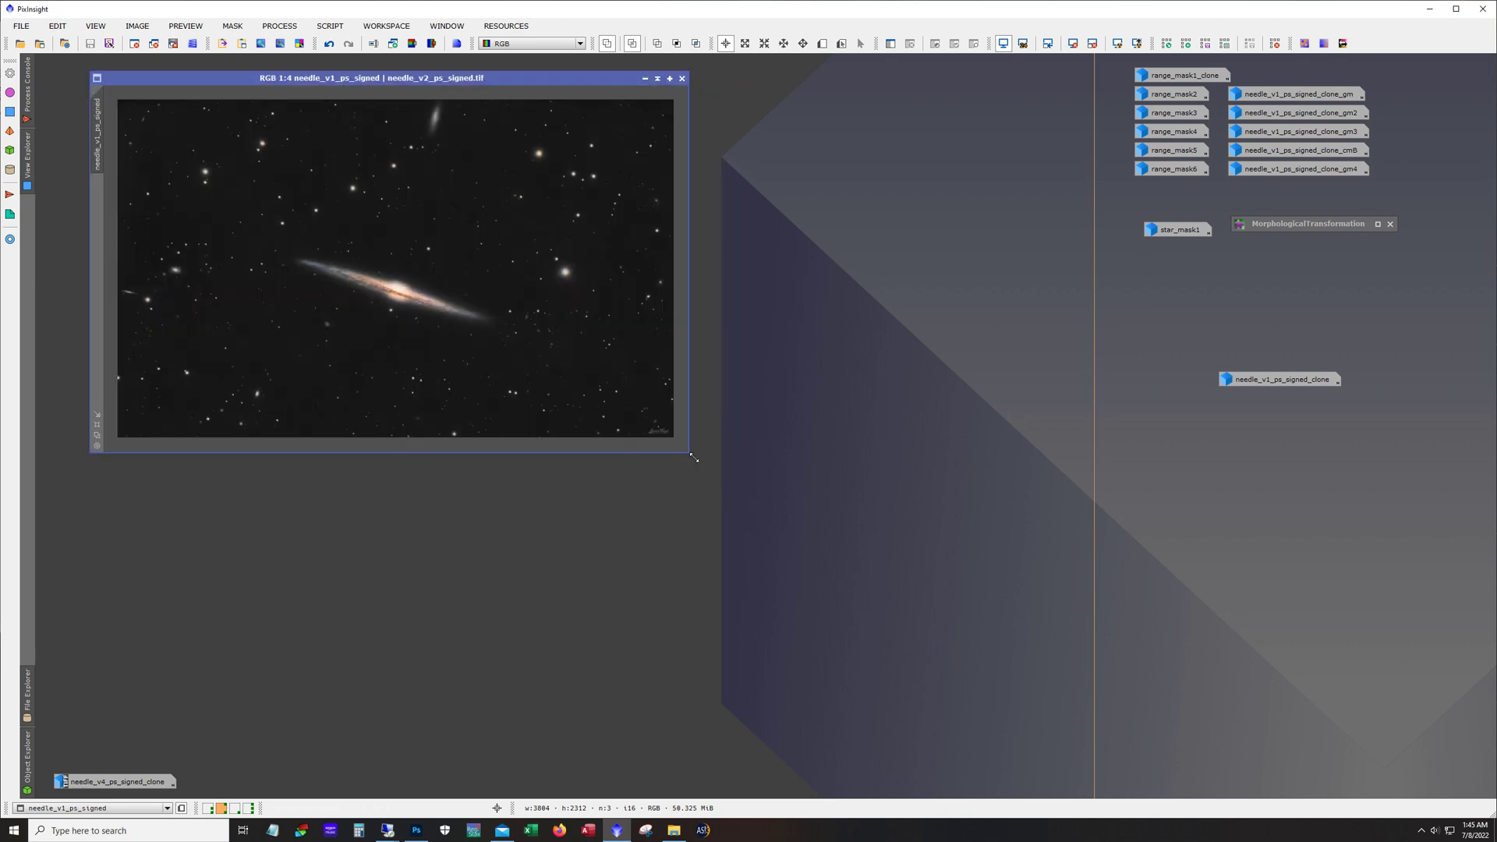
{"action": "left_click_drag", "start_coordinate": [693, 458], "coordinate": [1060, 705]}
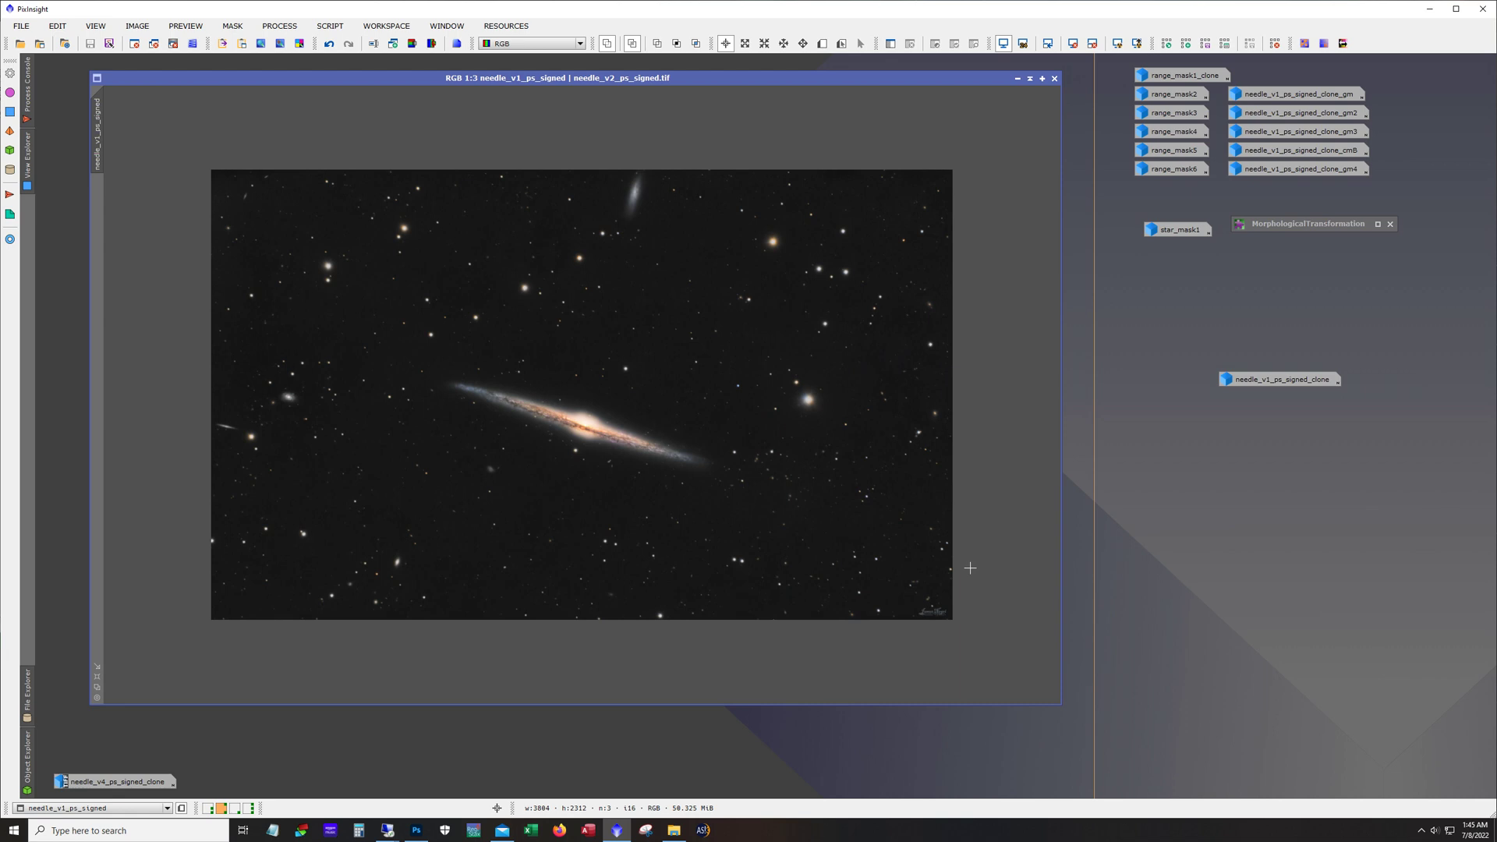
{"action": "scroll", "coordinate": [970, 567], "scroll_direction": "up", "scroll_amount": 1}
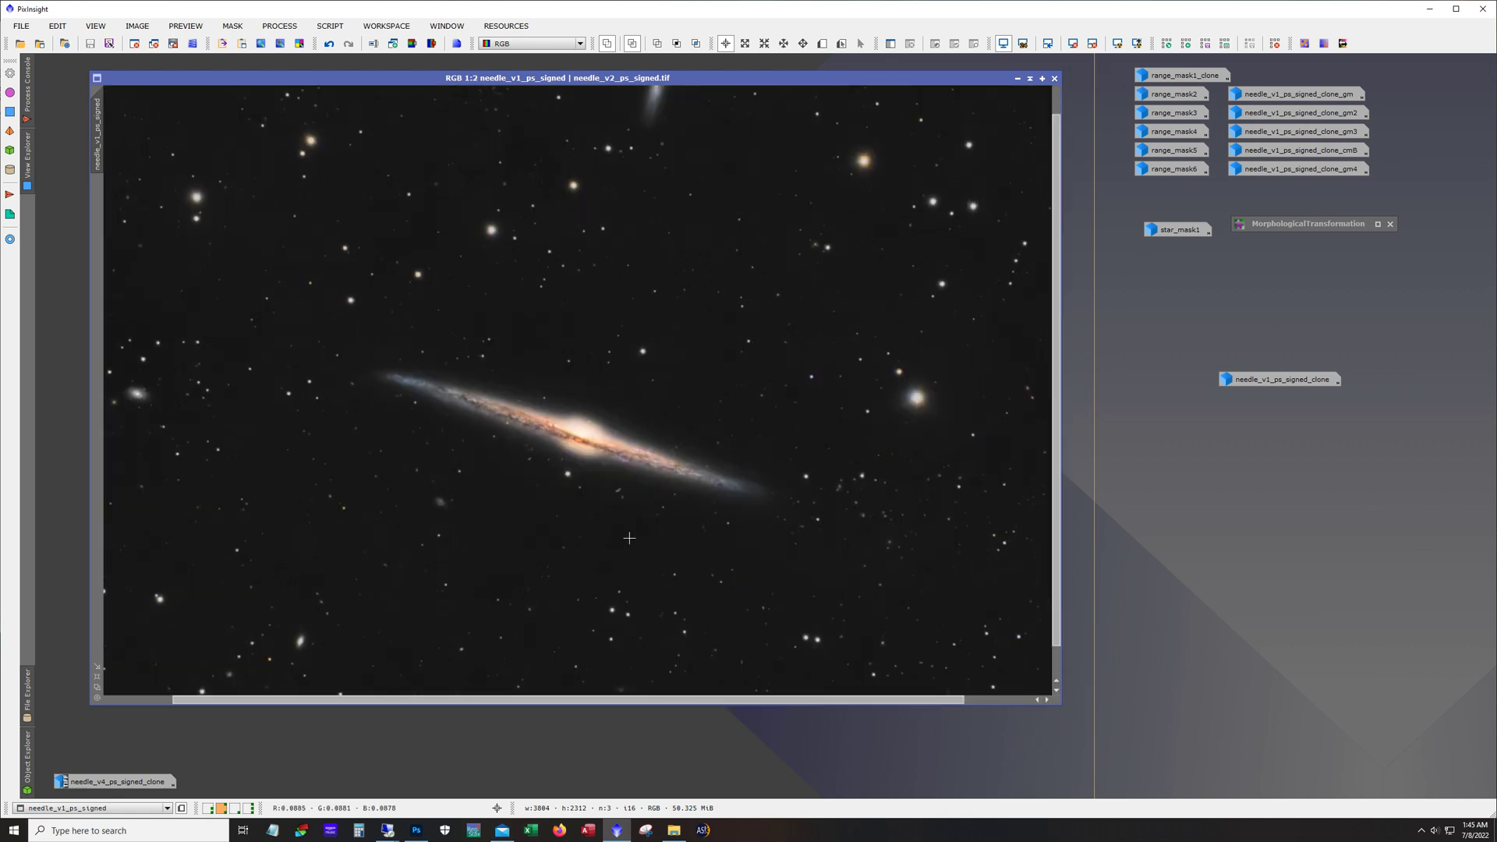
{"action": "scroll", "coordinate": [630, 538], "scroll_direction": "down", "scroll_amount": 1}
{"action": "scroll", "coordinate": [629, 539], "scroll_direction": "up", "scroll_amount": 1}
{"action": "left_click_drag", "start_coordinate": [1066, 710], "coordinate": [1249, 796]}
{"action": "left_click_drag", "start_coordinate": [779, 78], "coordinate": [736, 68]}
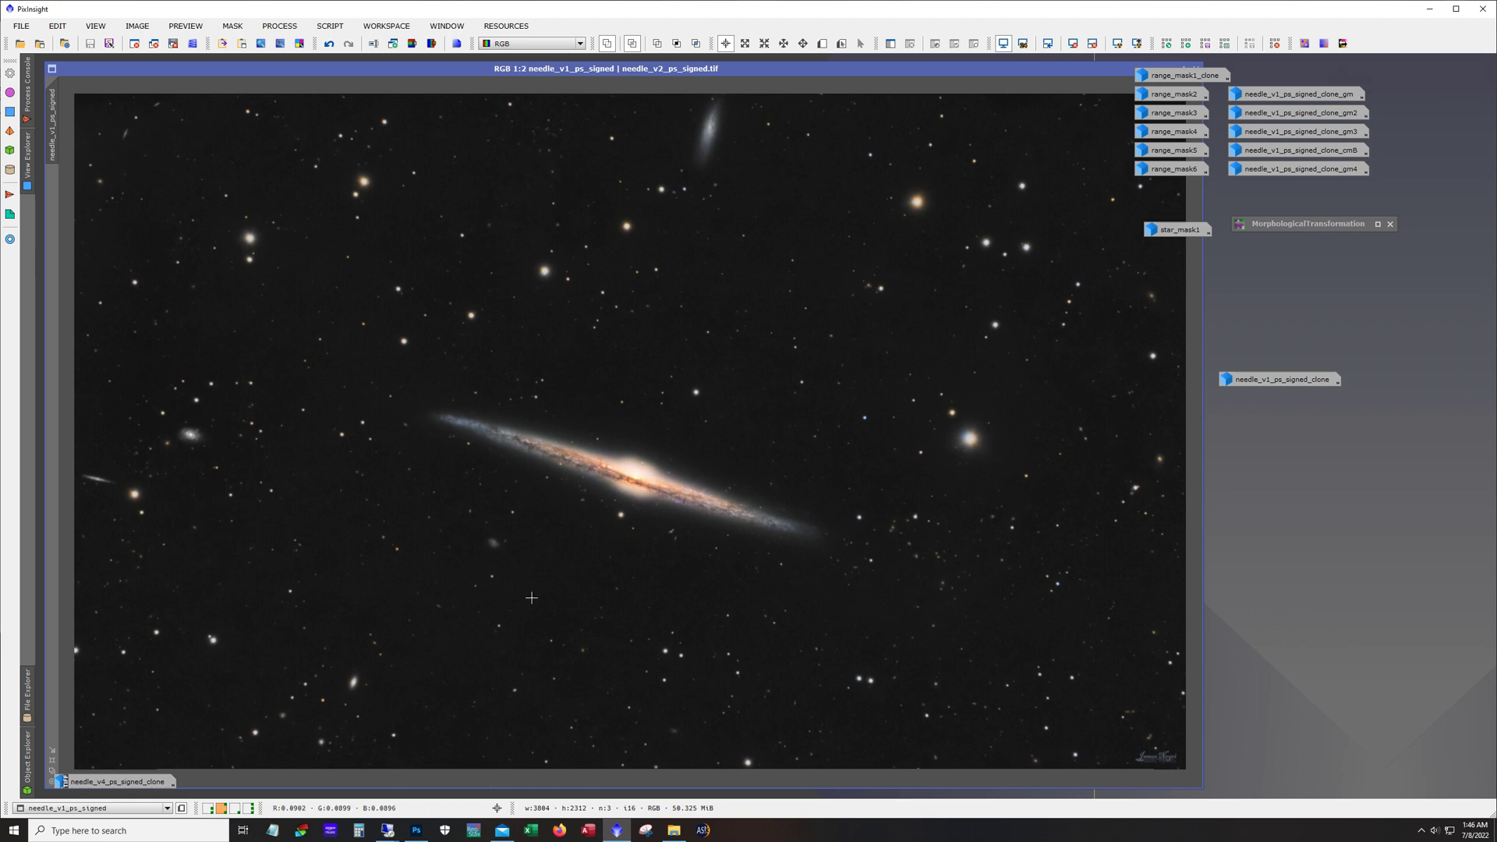
Step: Inspect the frame at 2:1 across the field, return to 1:2, and iconize the image
{"action": "scroll", "coordinate": [533, 606], "scroll_direction": "up", "scroll_amount": 1}
{"action": "scroll", "coordinate": [533, 606], "scroll_direction": "up", "scroll_amount": 1}
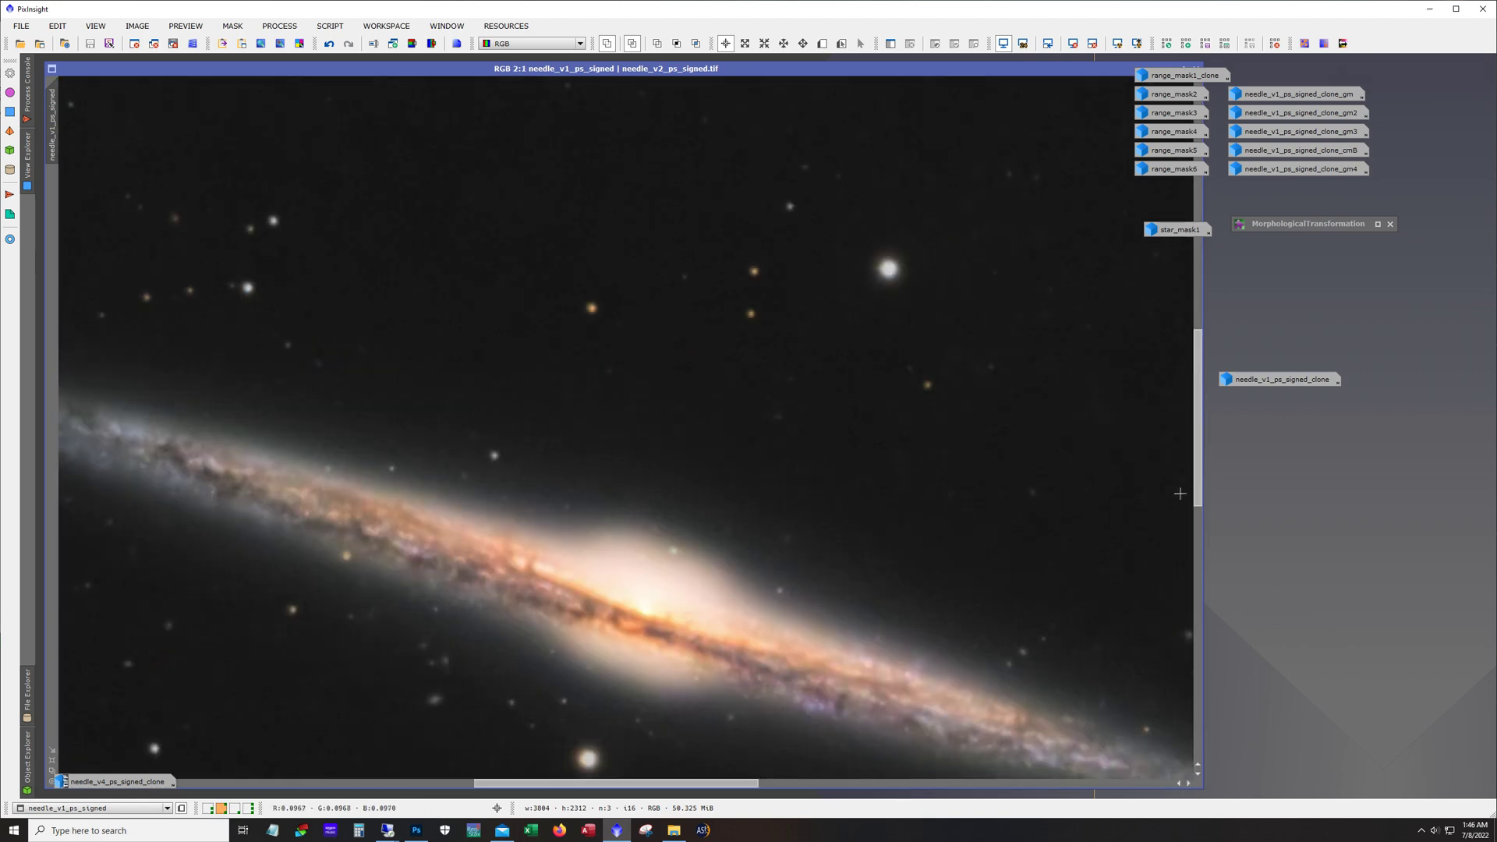
{"action": "left_click_drag", "start_coordinate": [1199, 497], "coordinate": [1198, 601]}
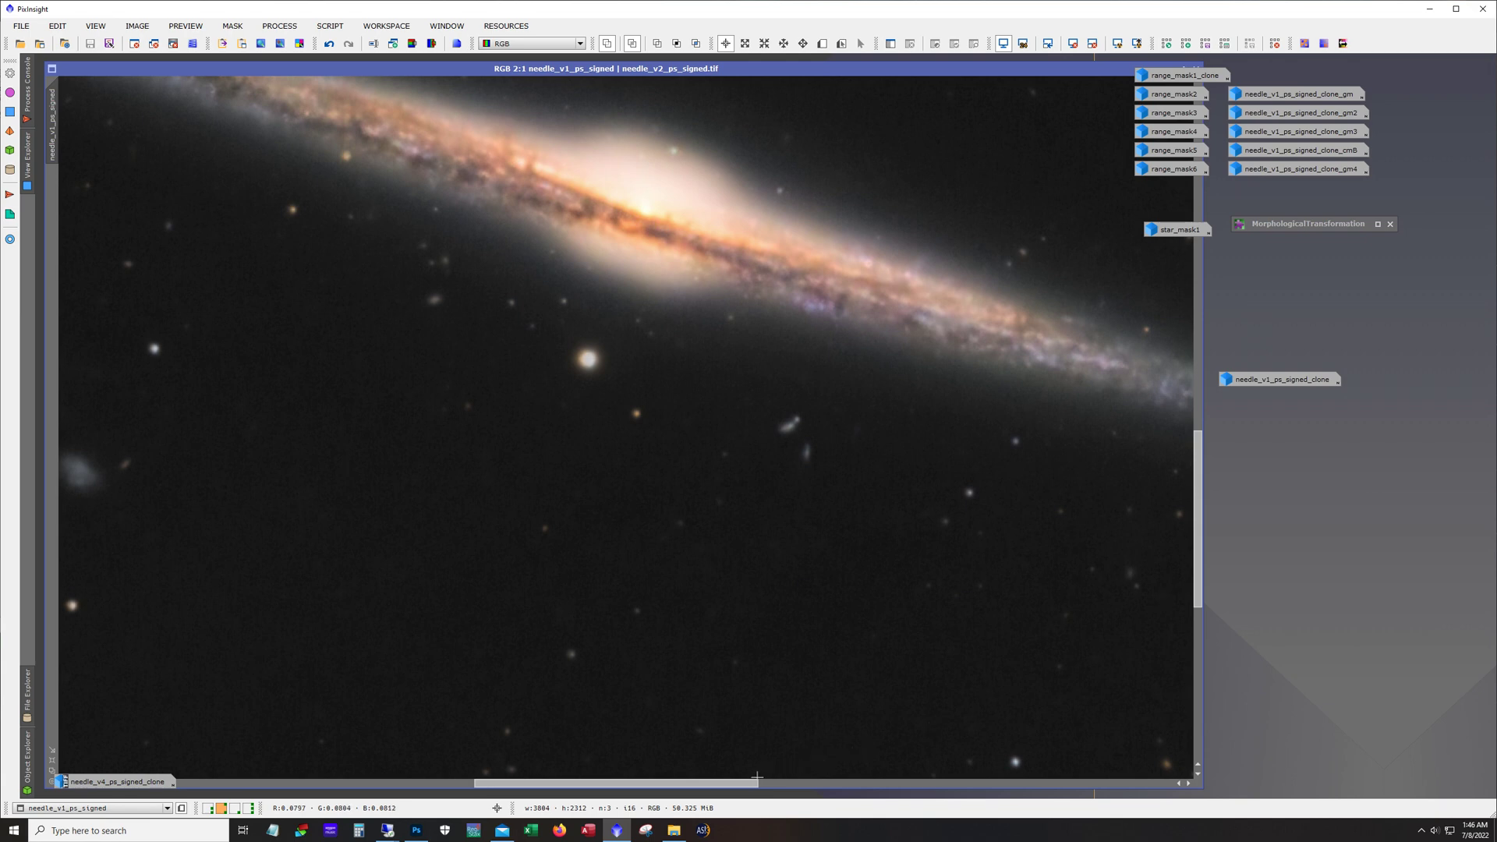
{"action": "left_click_drag", "start_coordinate": [744, 783], "coordinate": [372, 757]}
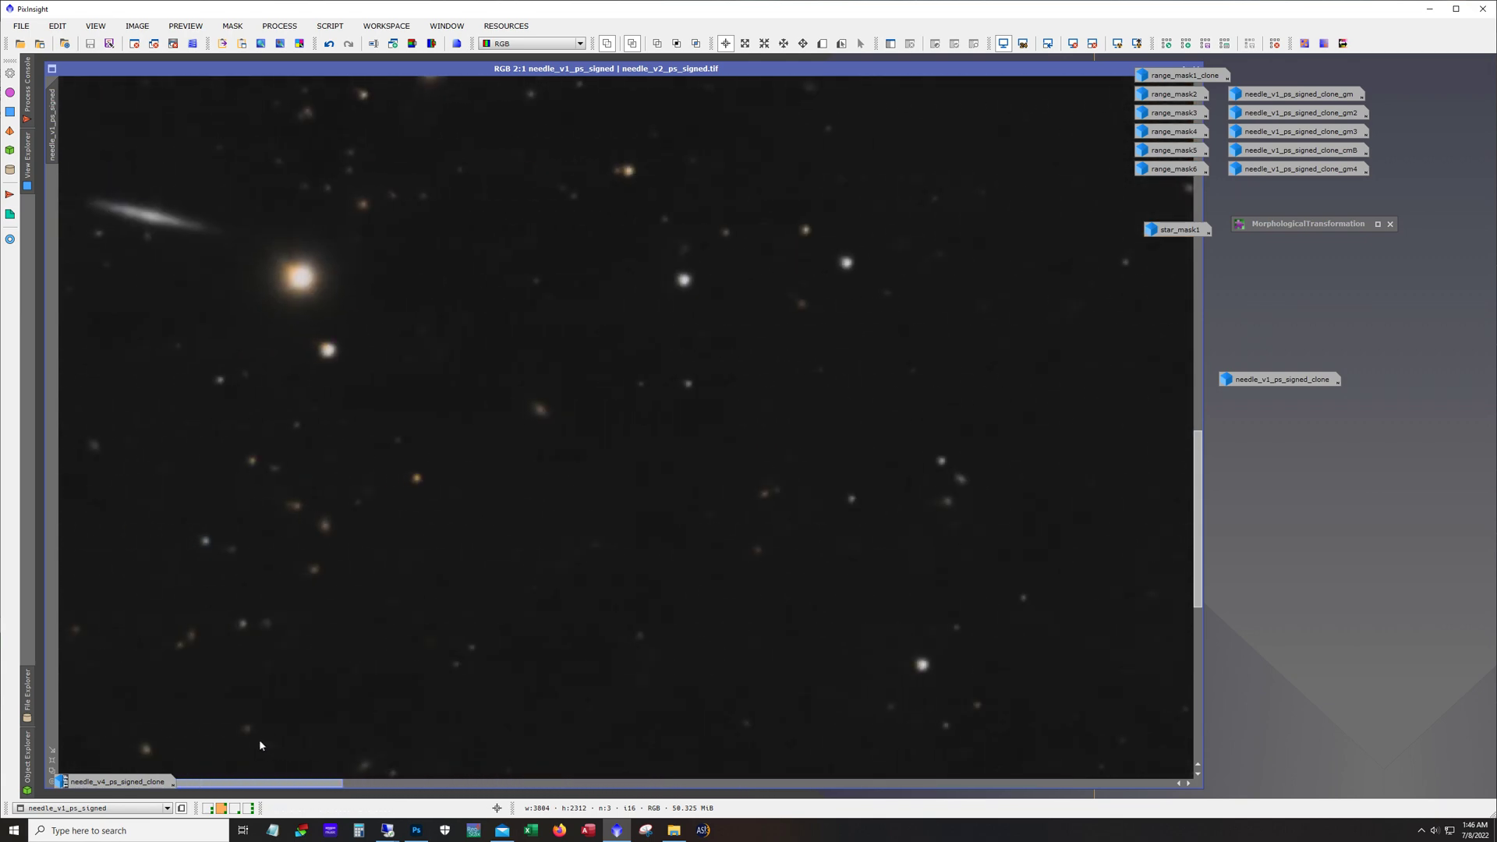
{"action": "left_click_drag", "start_coordinate": [1201, 550], "coordinate": [1201, 457]}
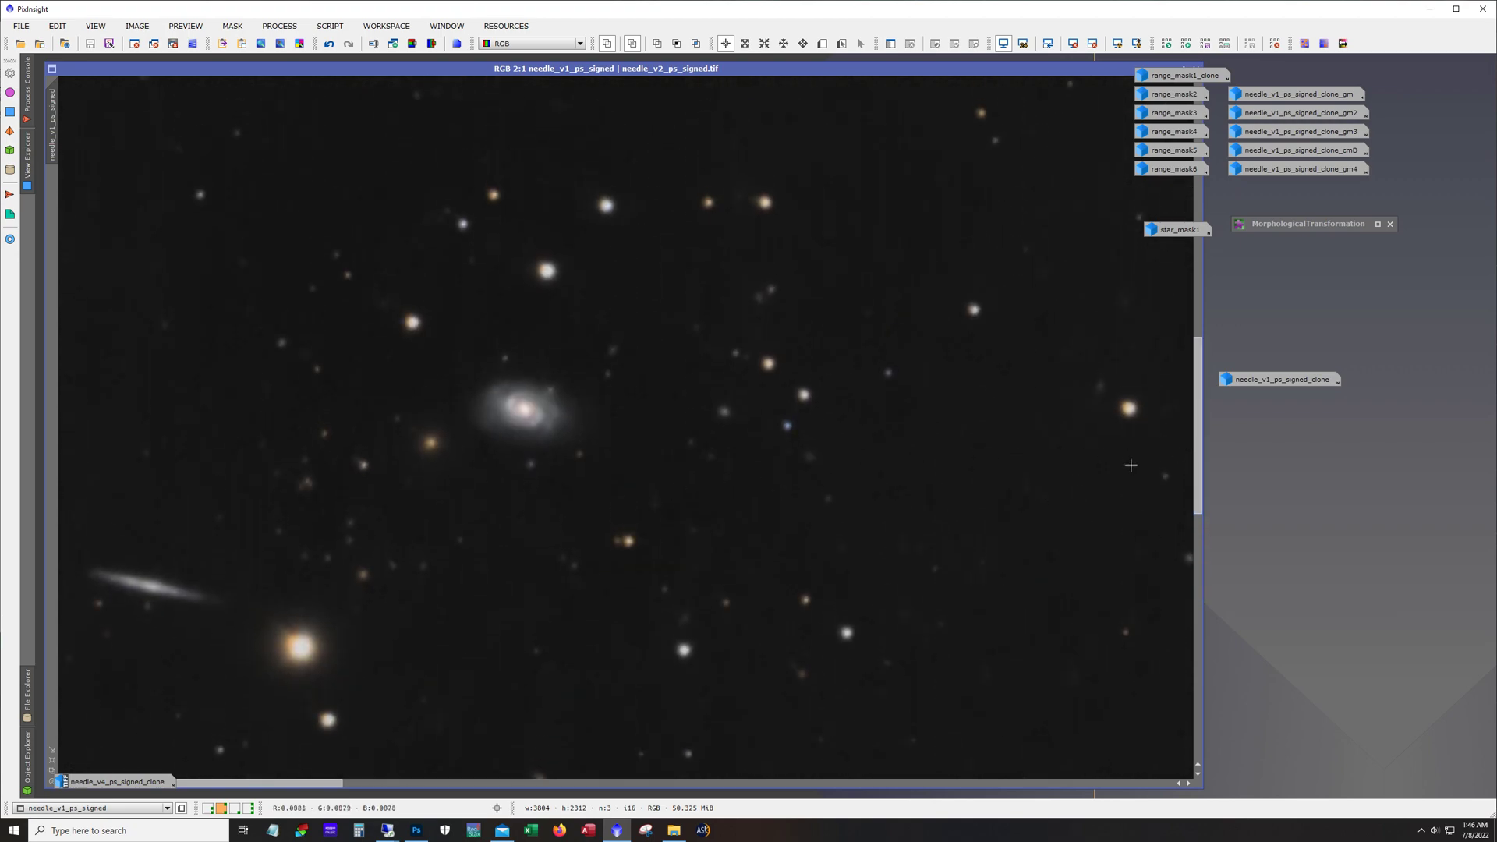
{"action": "left_click_drag", "start_coordinate": [1199, 456], "coordinate": [1185, 216]}
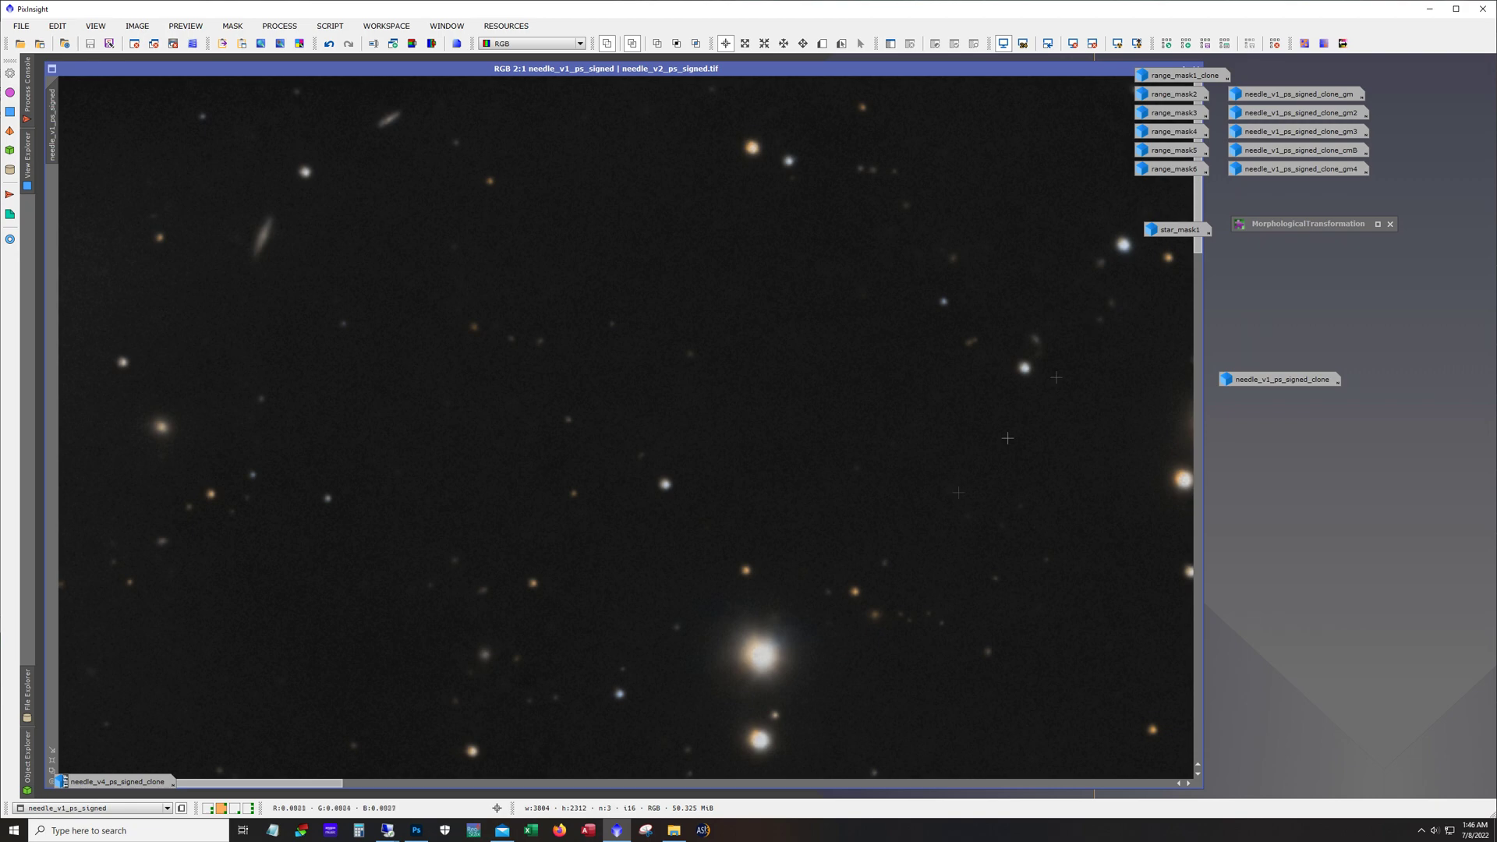
{"action": "left_click_drag", "start_coordinate": [305, 788], "coordinate": [786, 795]}
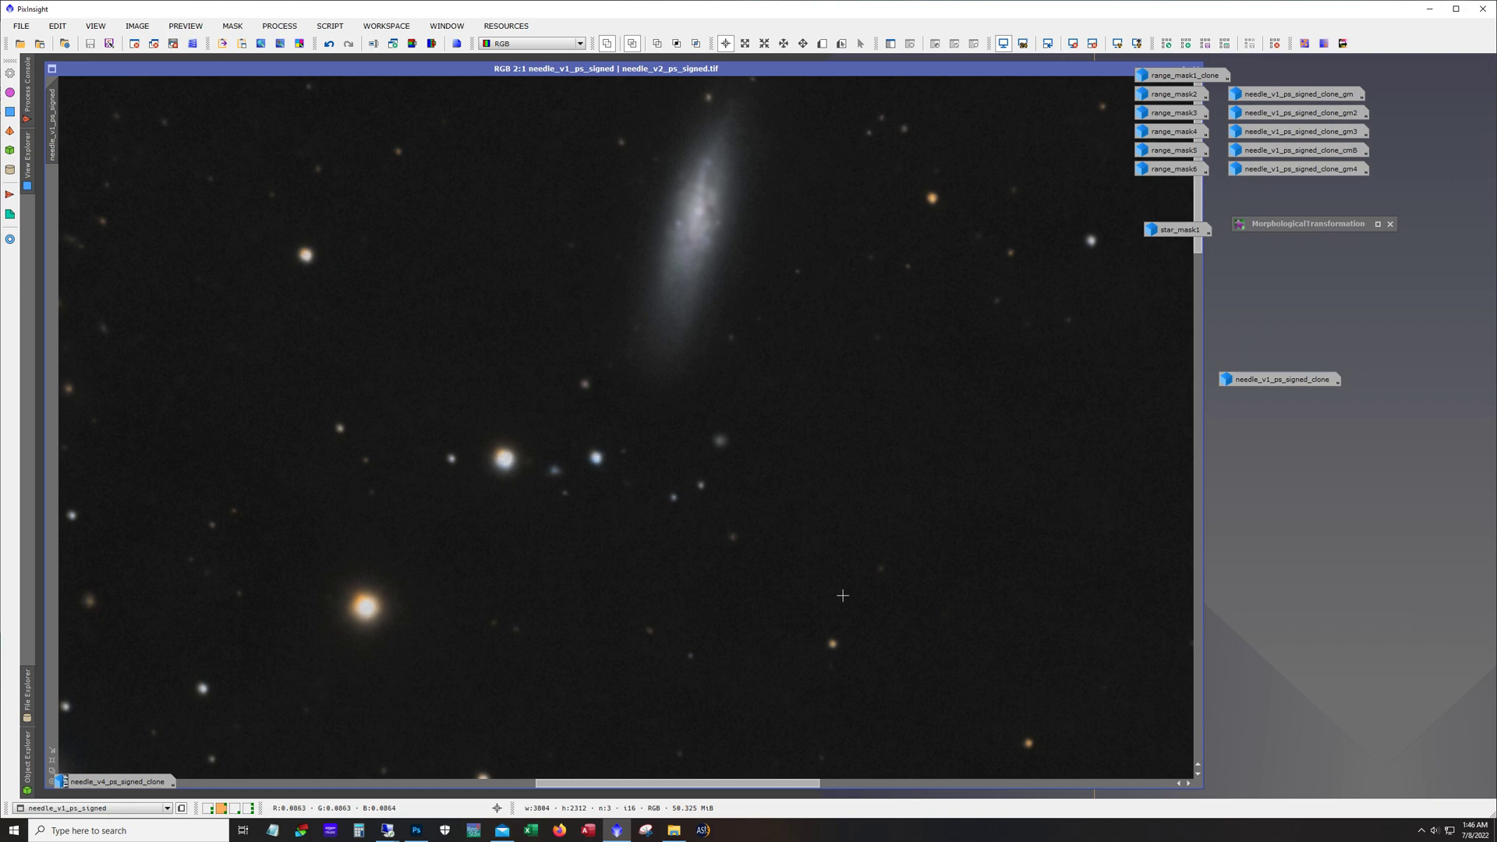
{"action": "scroll", "coordinate": [843, 591], "scroll_direction": "down", "scroll_amount": 1}
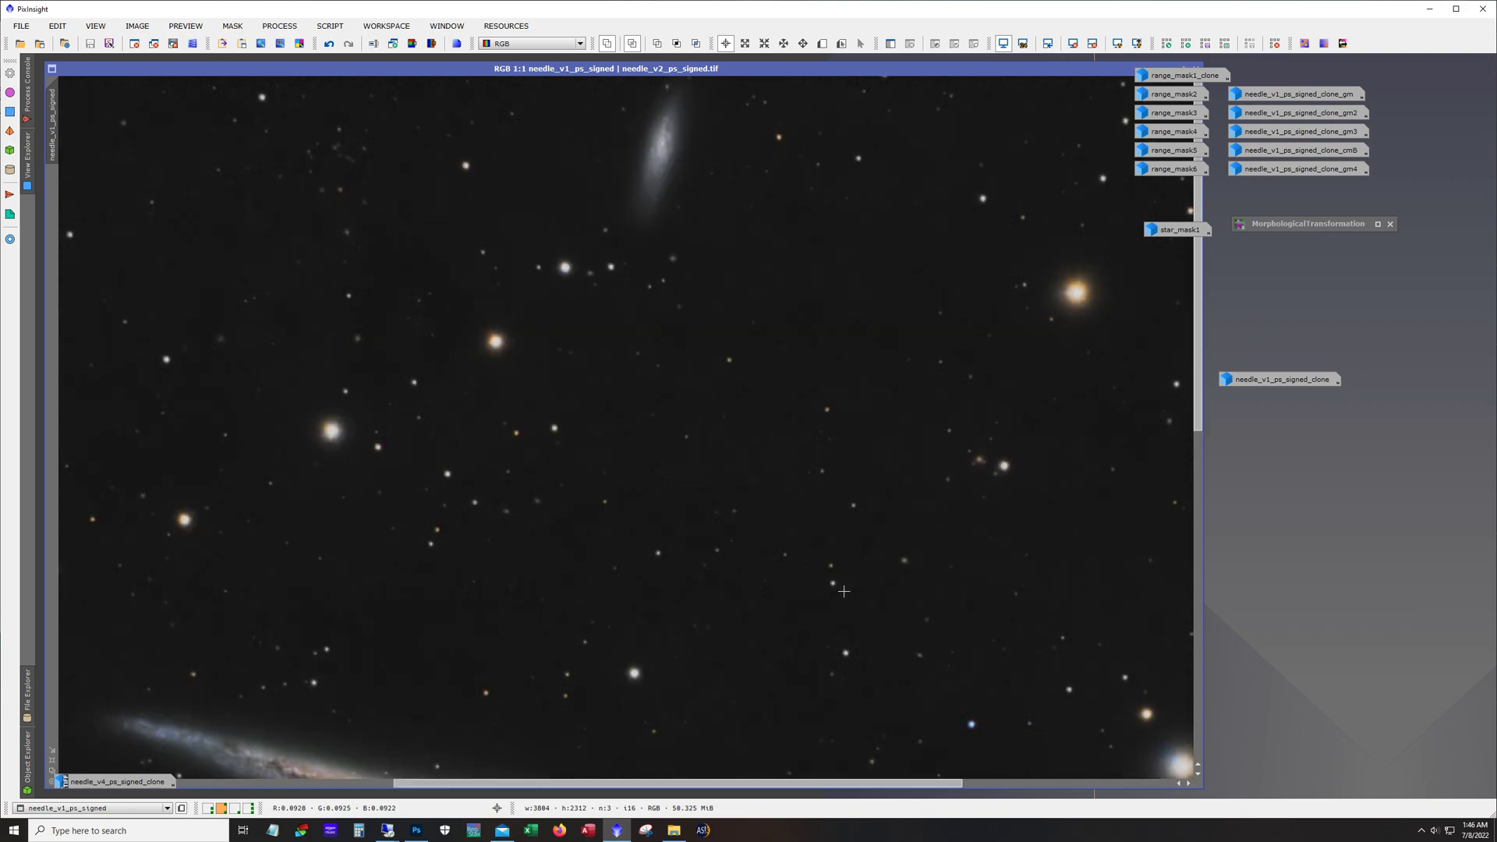
{"action": "scroll", "coordinate": [842, 591], "scroll_direction": "down", "scroll_amount": 1}
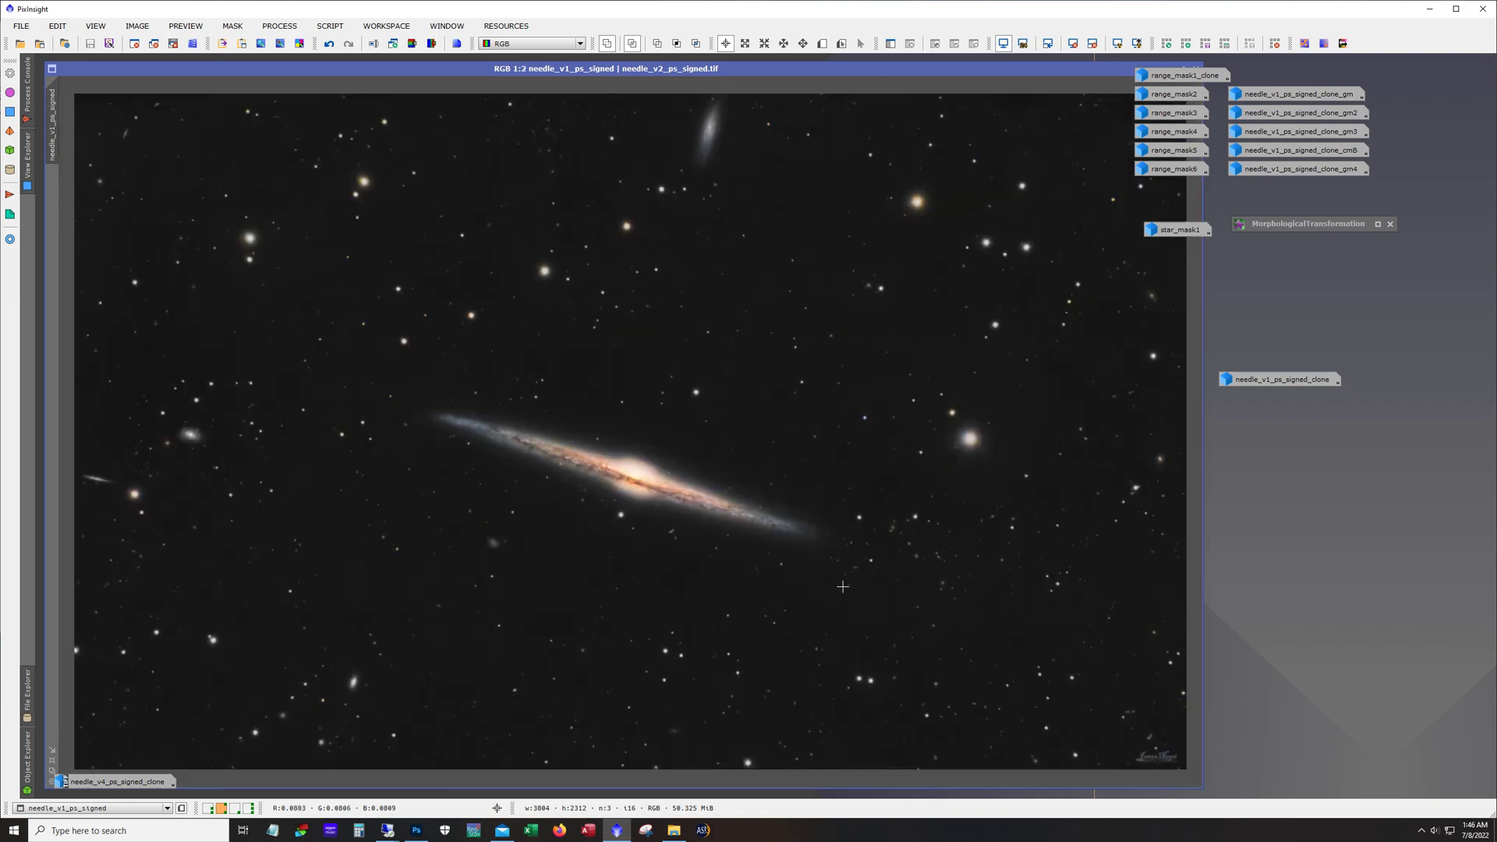
{"action": "left_click_drag", "start_coordinate": [1080, 75], "coordinate": [1080, 68]}
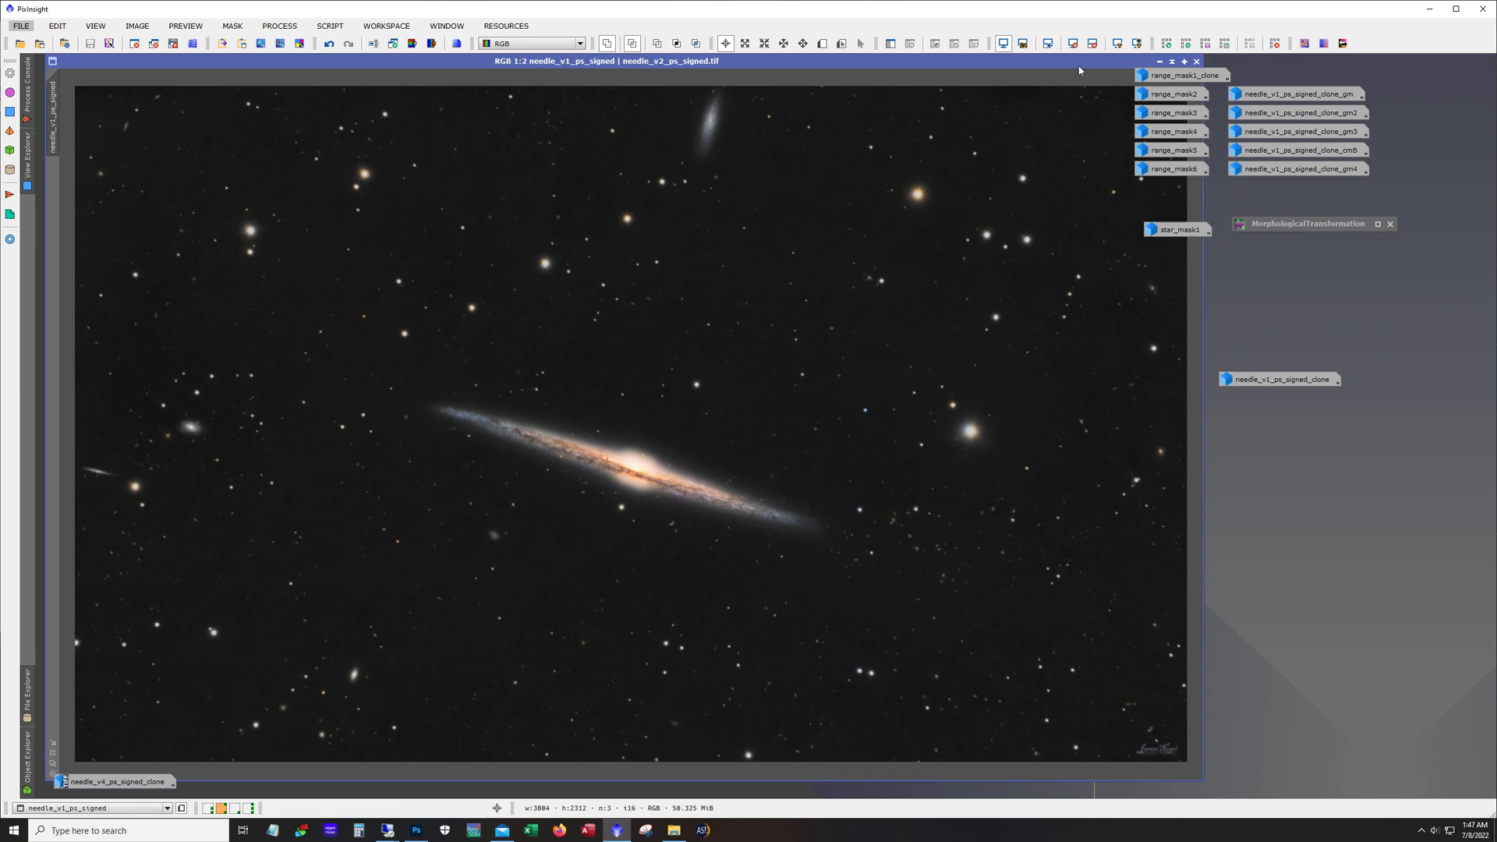
{"action": "left_click", "coordinate": [1160, 61]}
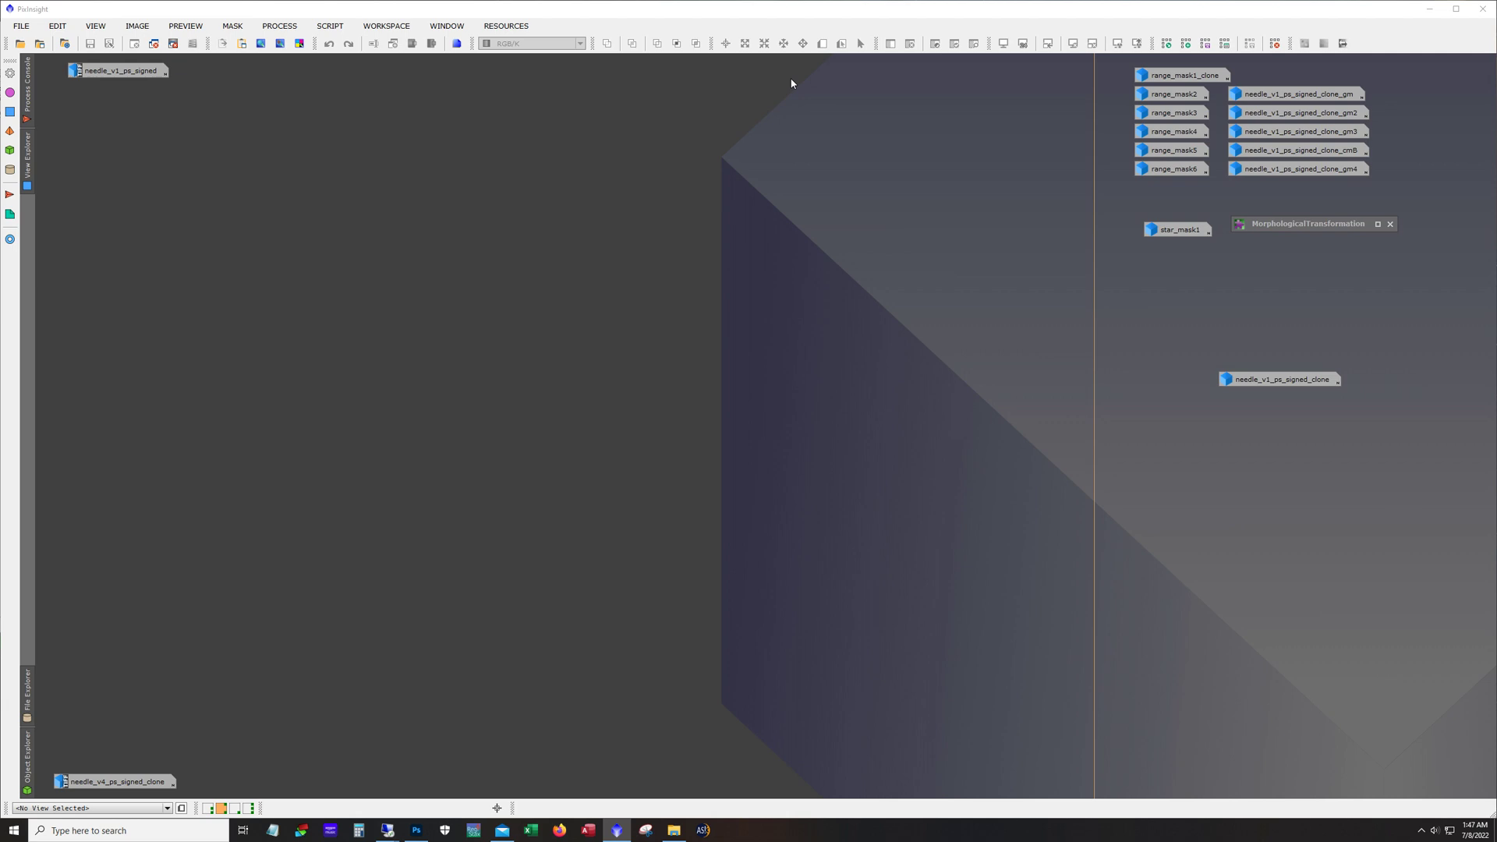
Step: Open the range_mask1_clone, range_mask2, range_mask3 and range_mask4 masks
{"action": "mouse_move", "coordinate": [1203, 81]}
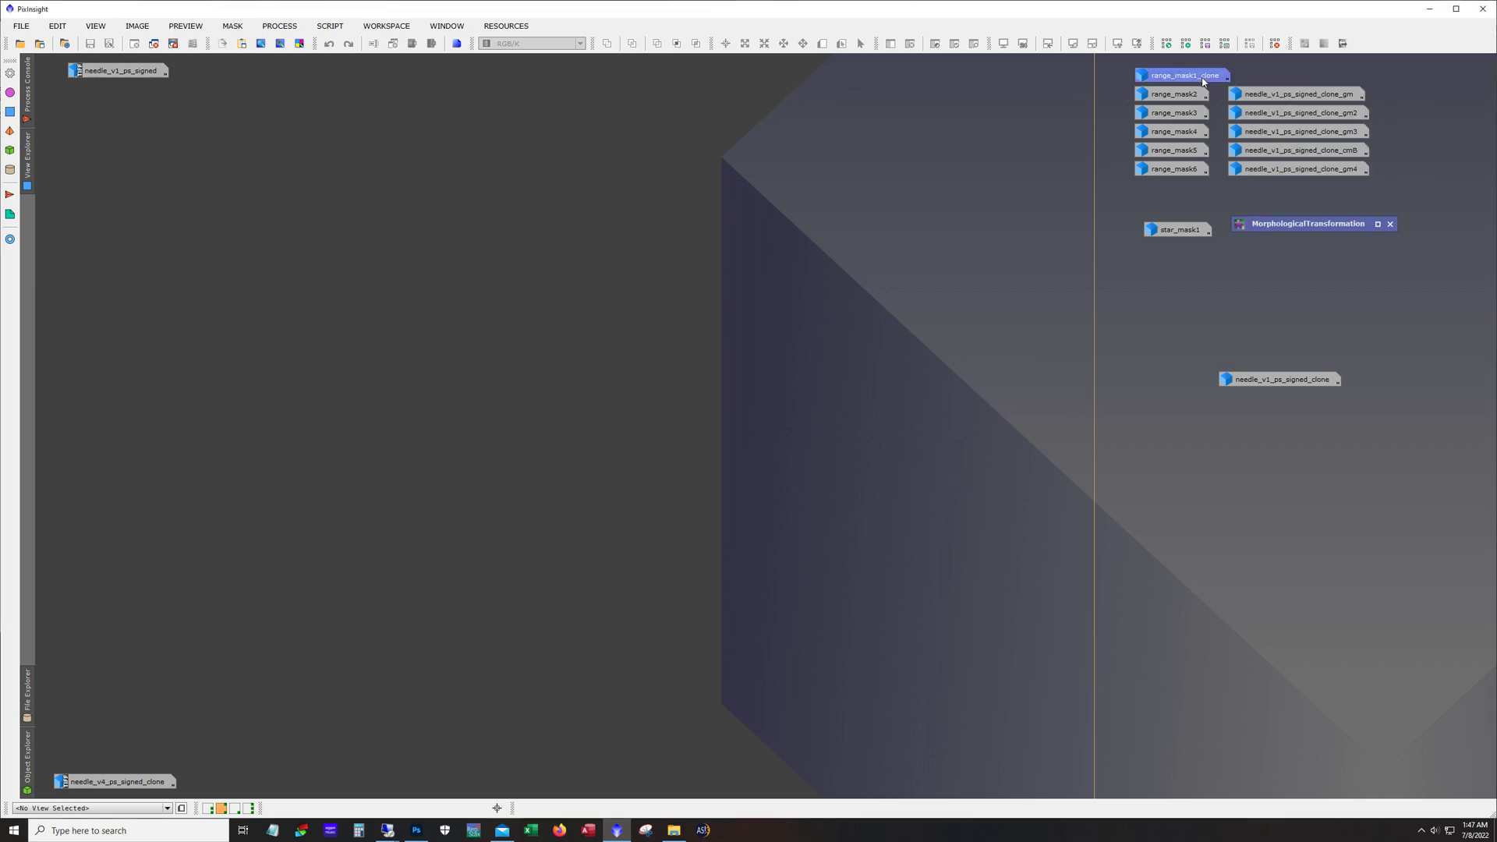
{"action": "double_click", "coordinate": [1203, 78]}
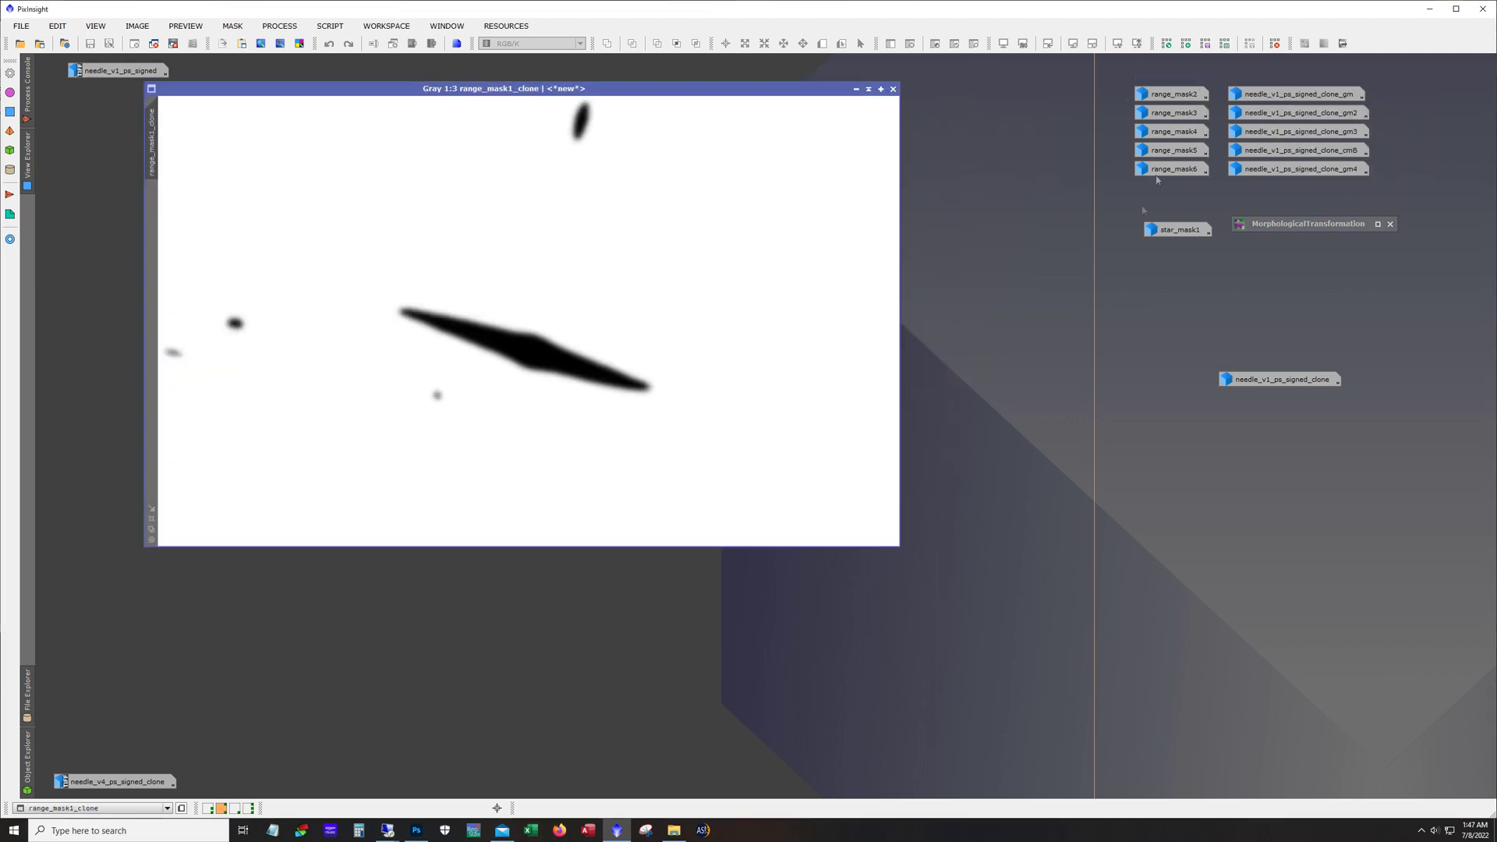
{"action": "double_click", "coordinate": [1160, 97]}
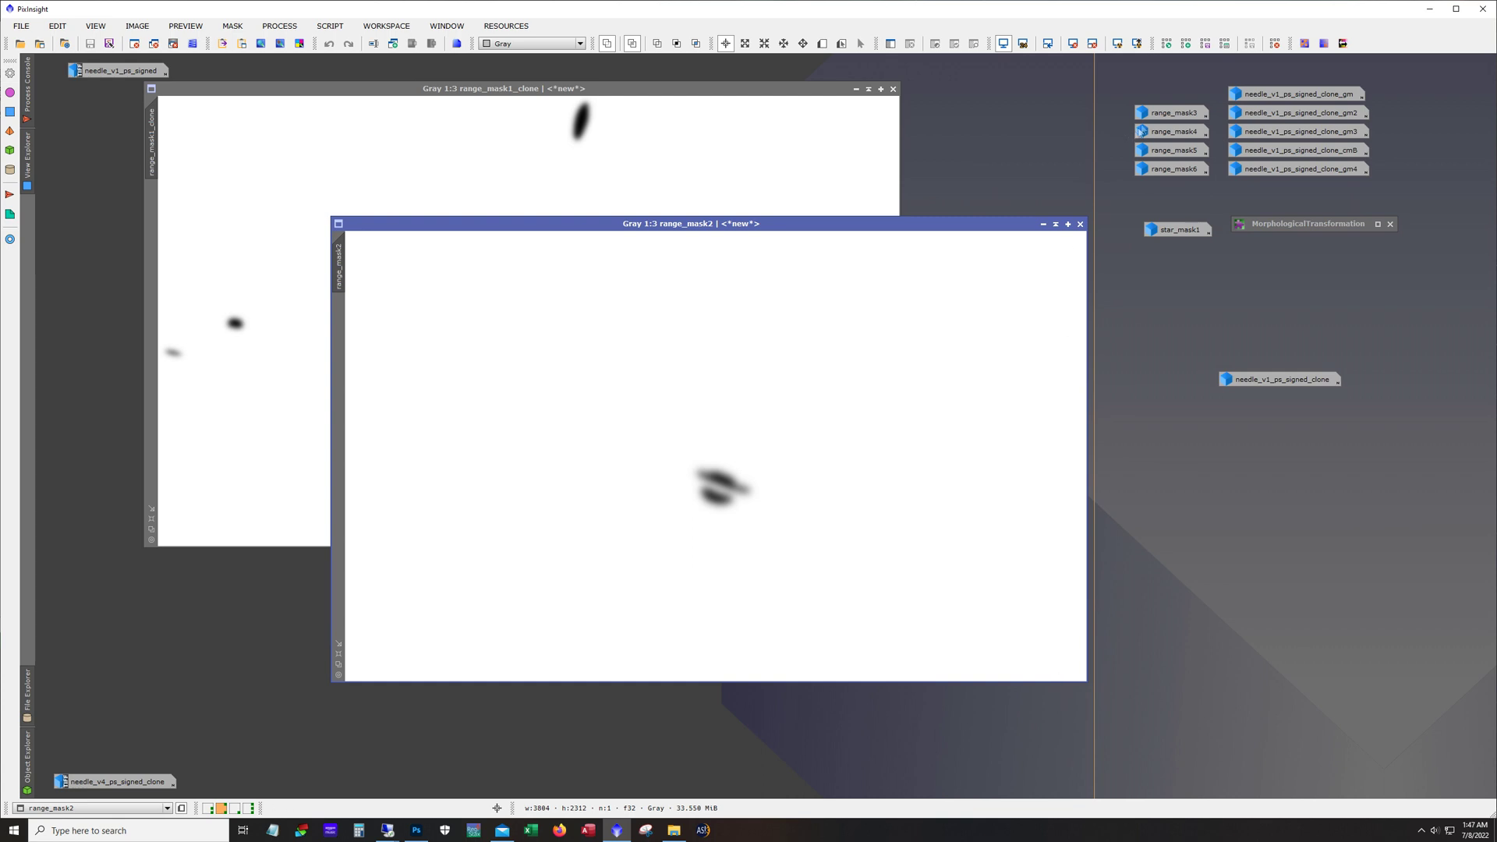
{"action": "double_click", "coordinate": [1162, 113]}
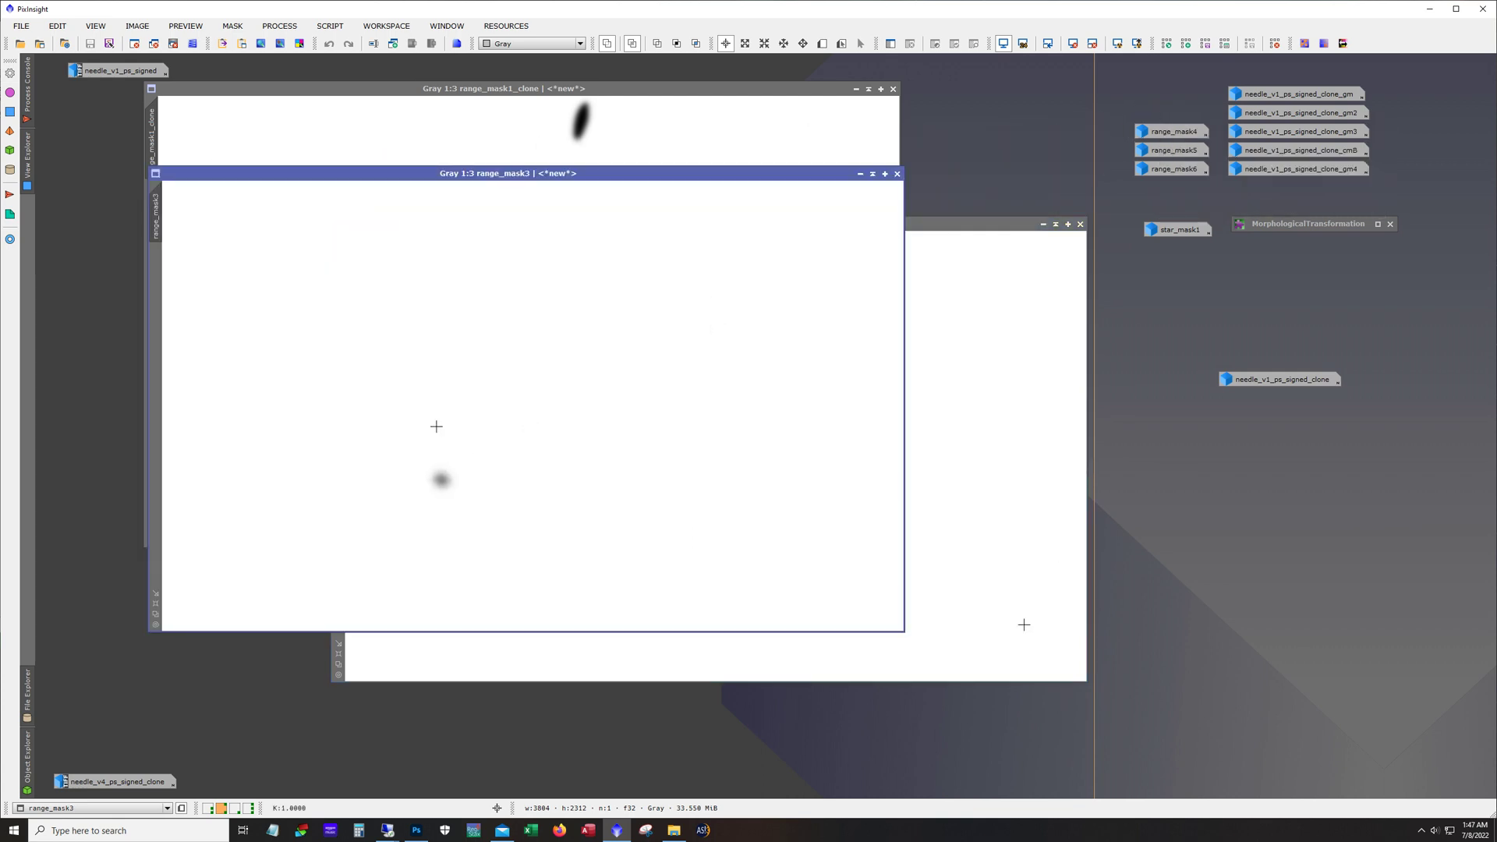
{"action": "double_click", "coordinate": [1162, 131]}
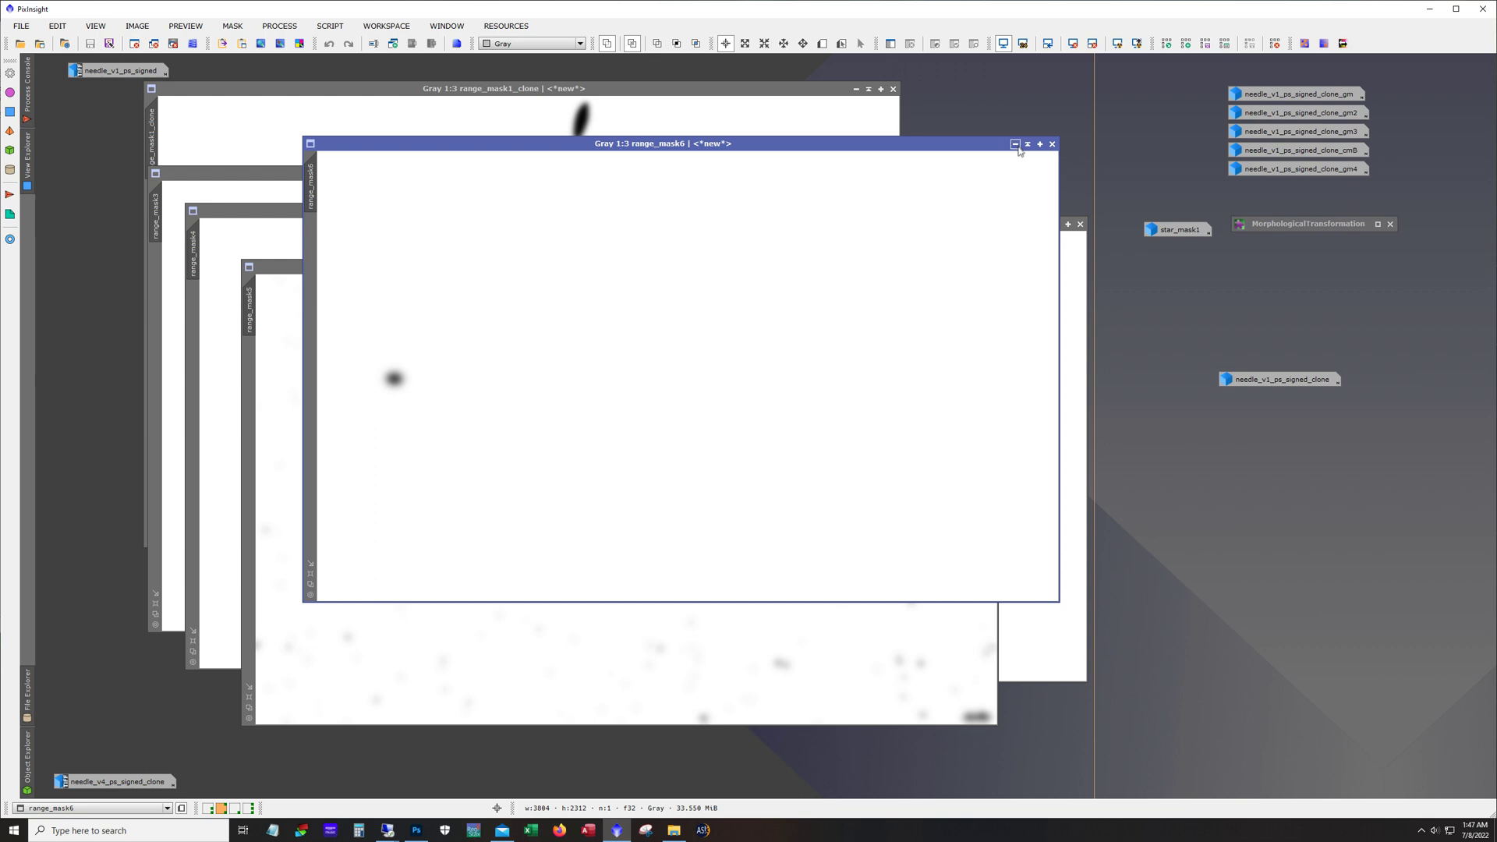
Step: Iconize every range mask window, from range_mask6 down to range_mask1_clone
{"action": "left_click", "coordinate": [1016, 145]}
{"action": "left_click", "coordinate": [956, 267]}
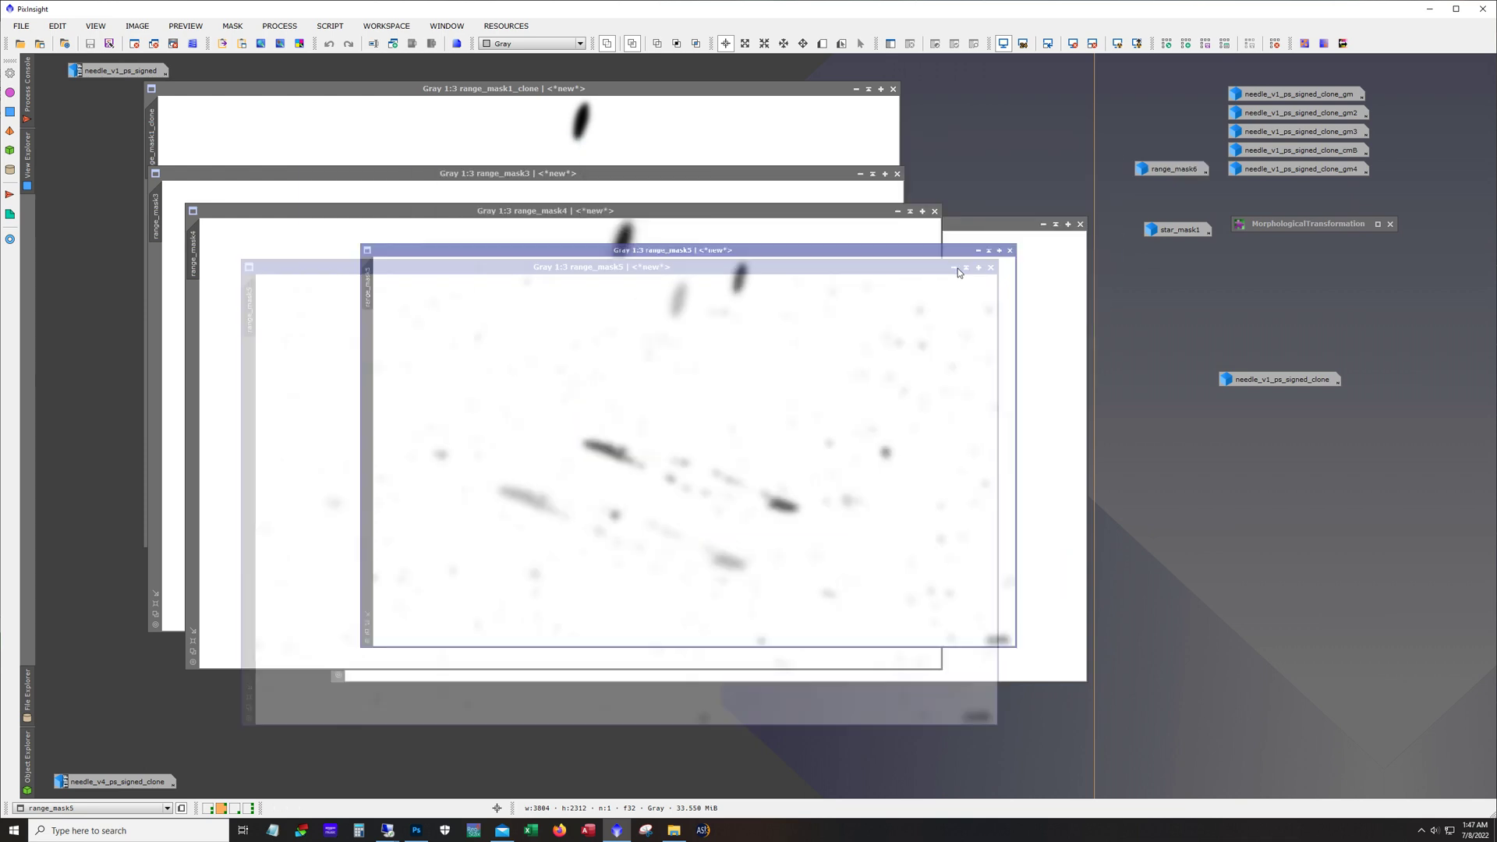
{"action": "left_click", "coordinate": [910, 212]}
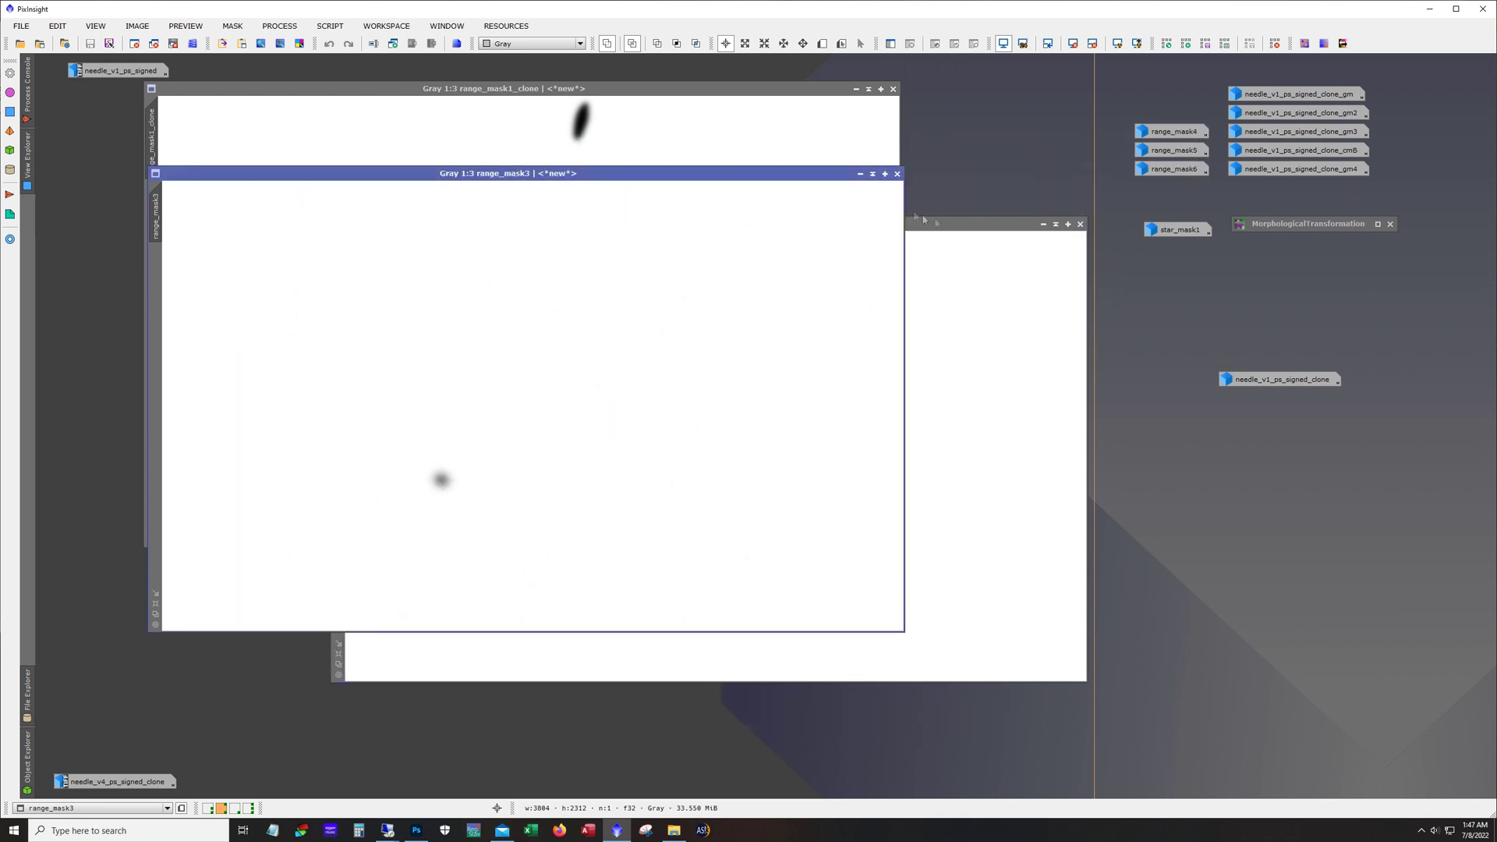
{"action": "left_click", "coordinate": [1043, 225]}
{"action": "left_click", "coordinate": [860, 174]}
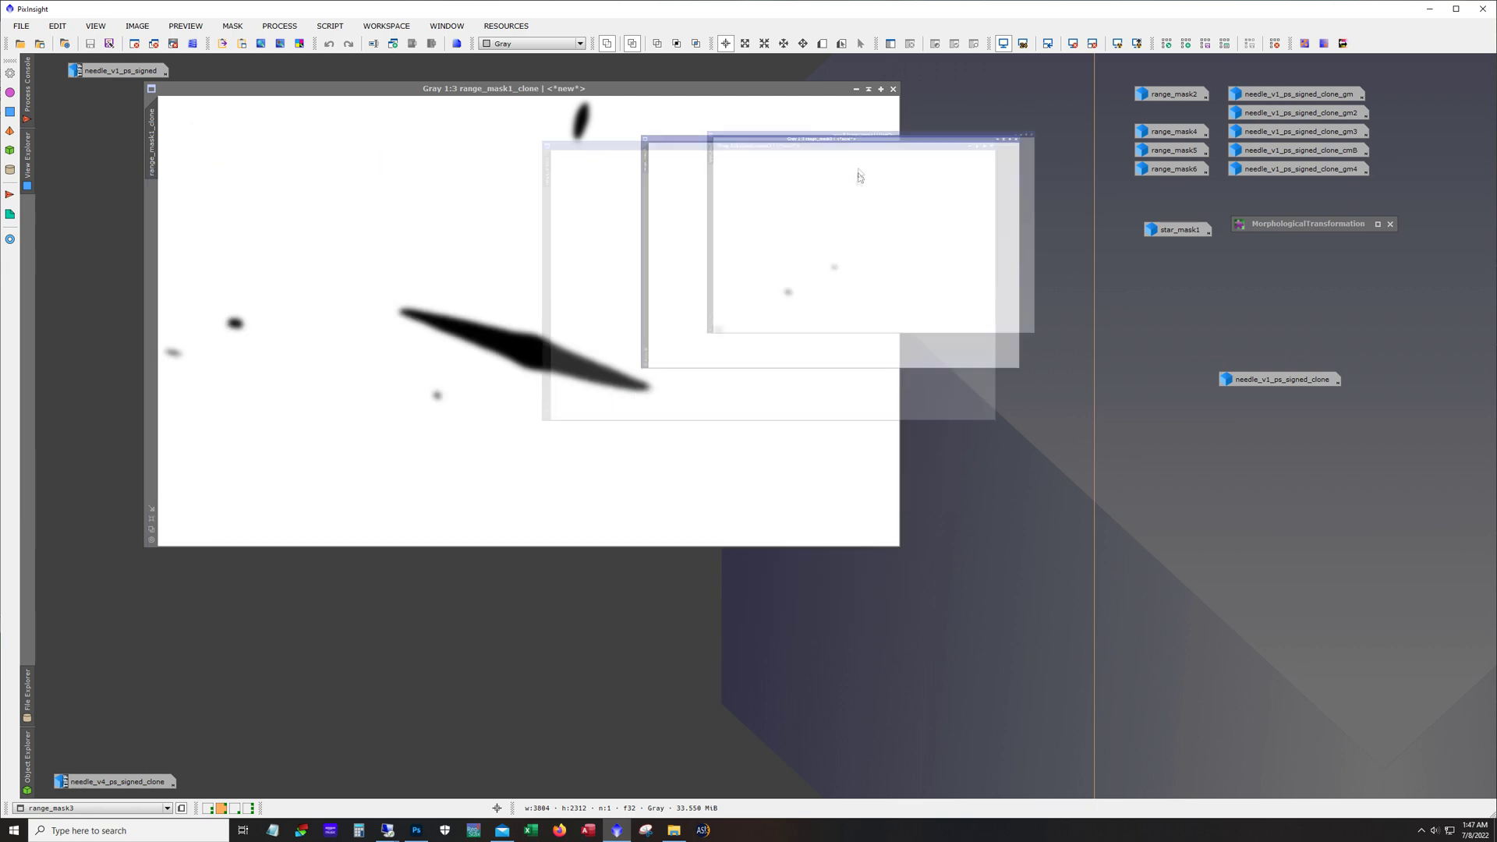
{"action": "left_click", "coordinate": [857, 89]}
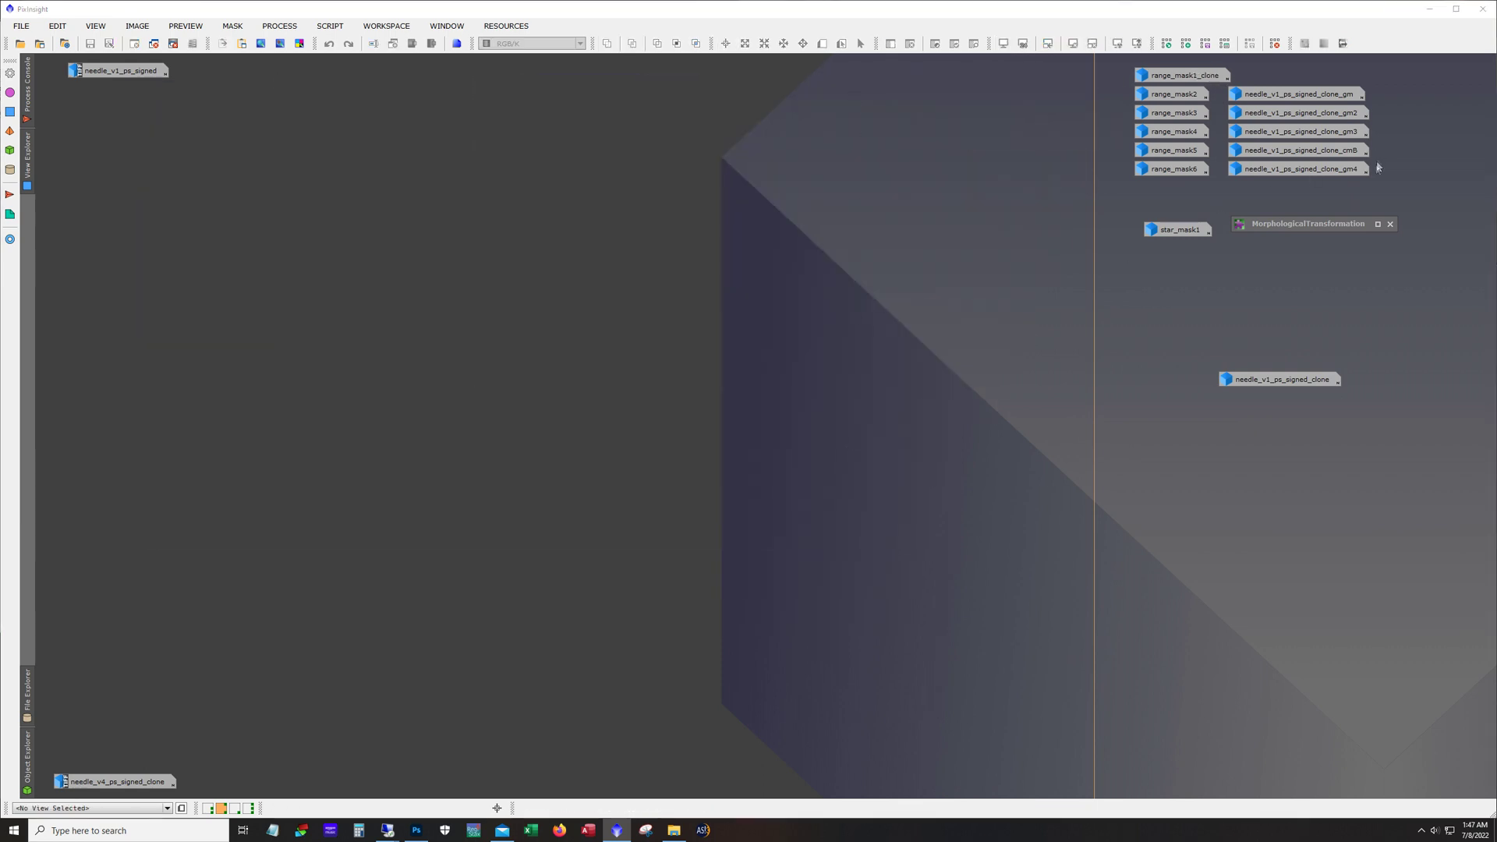
{"action": "left_click_drag", "start_coordinate": [1407, 237], "coordinate": [1304, 102]}
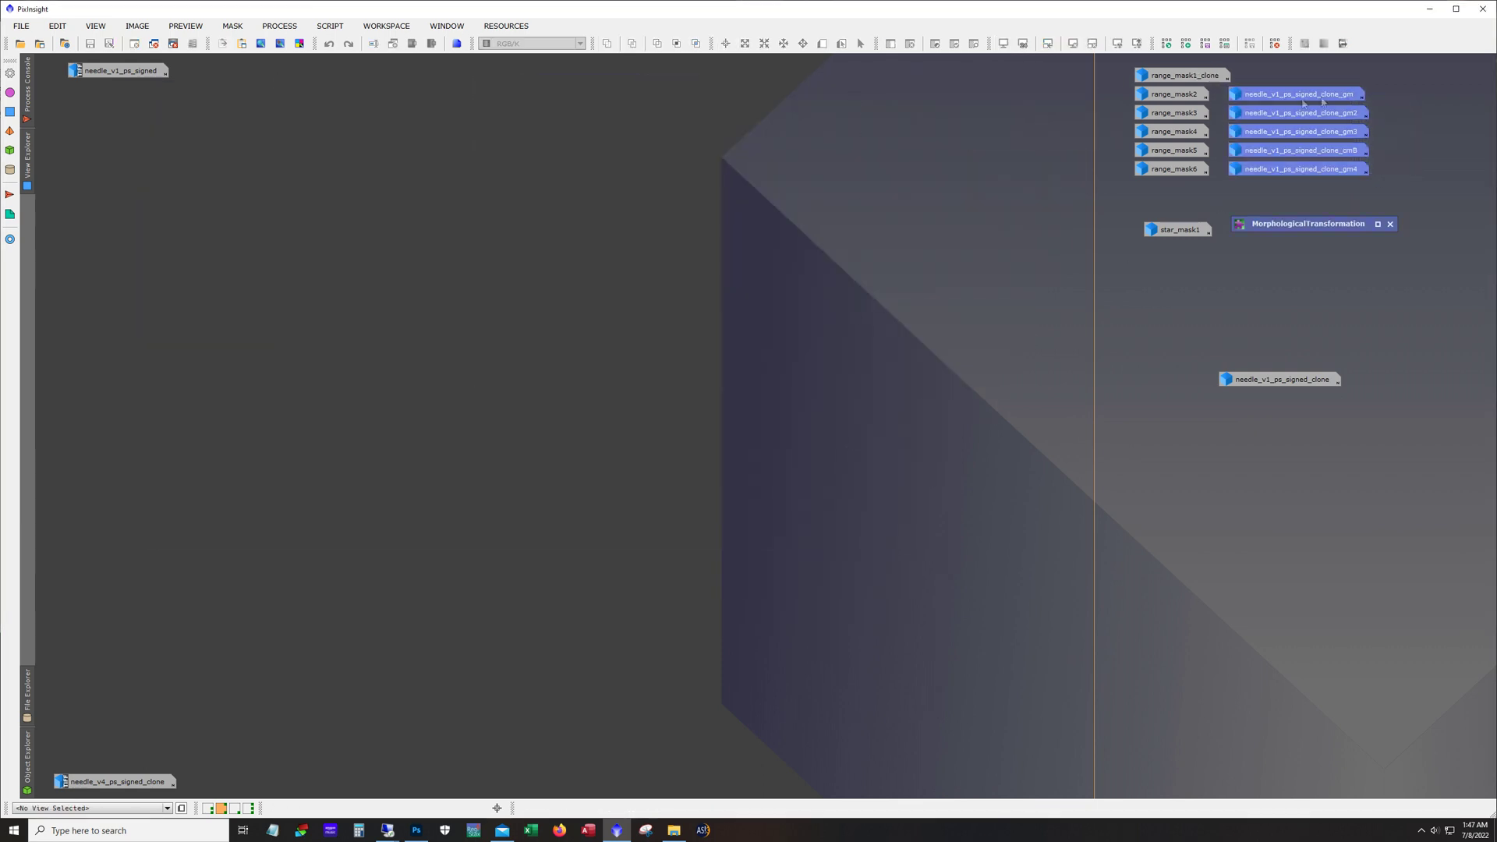
Step: Adjust the icon selections and open needle_v1_ps_signed_clone
{"action": "left_click", "coordinate": [1123, 96]}
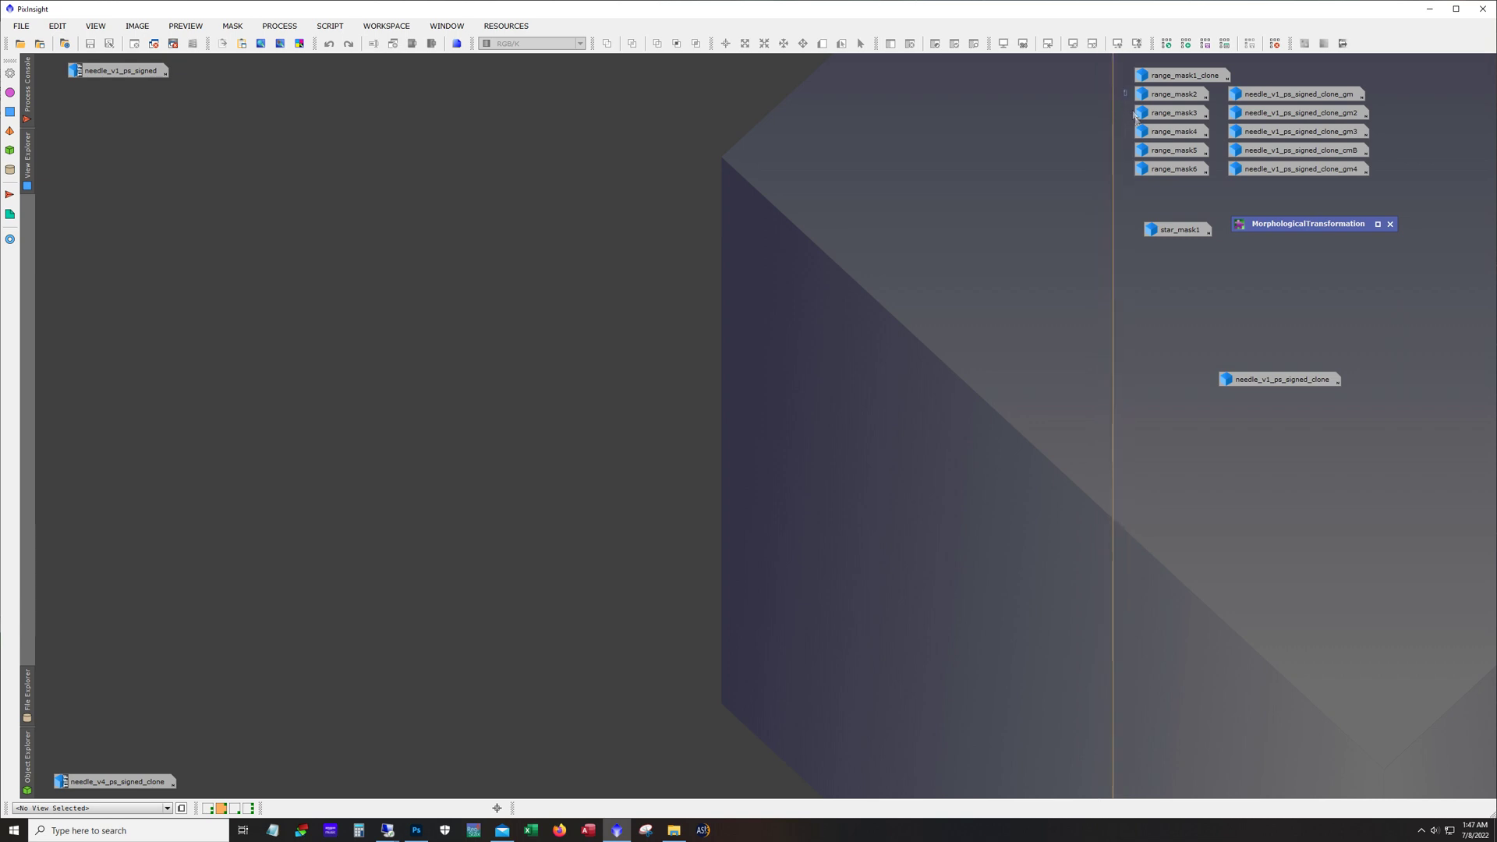
{"action": "left_click_drag", "start_coordinate": [1134, 116], "coordinate": [1193, 178]}
{"action": "left_click_drag", "start_coordinate": [1410, 178], "coordinate": [1329, 92]}
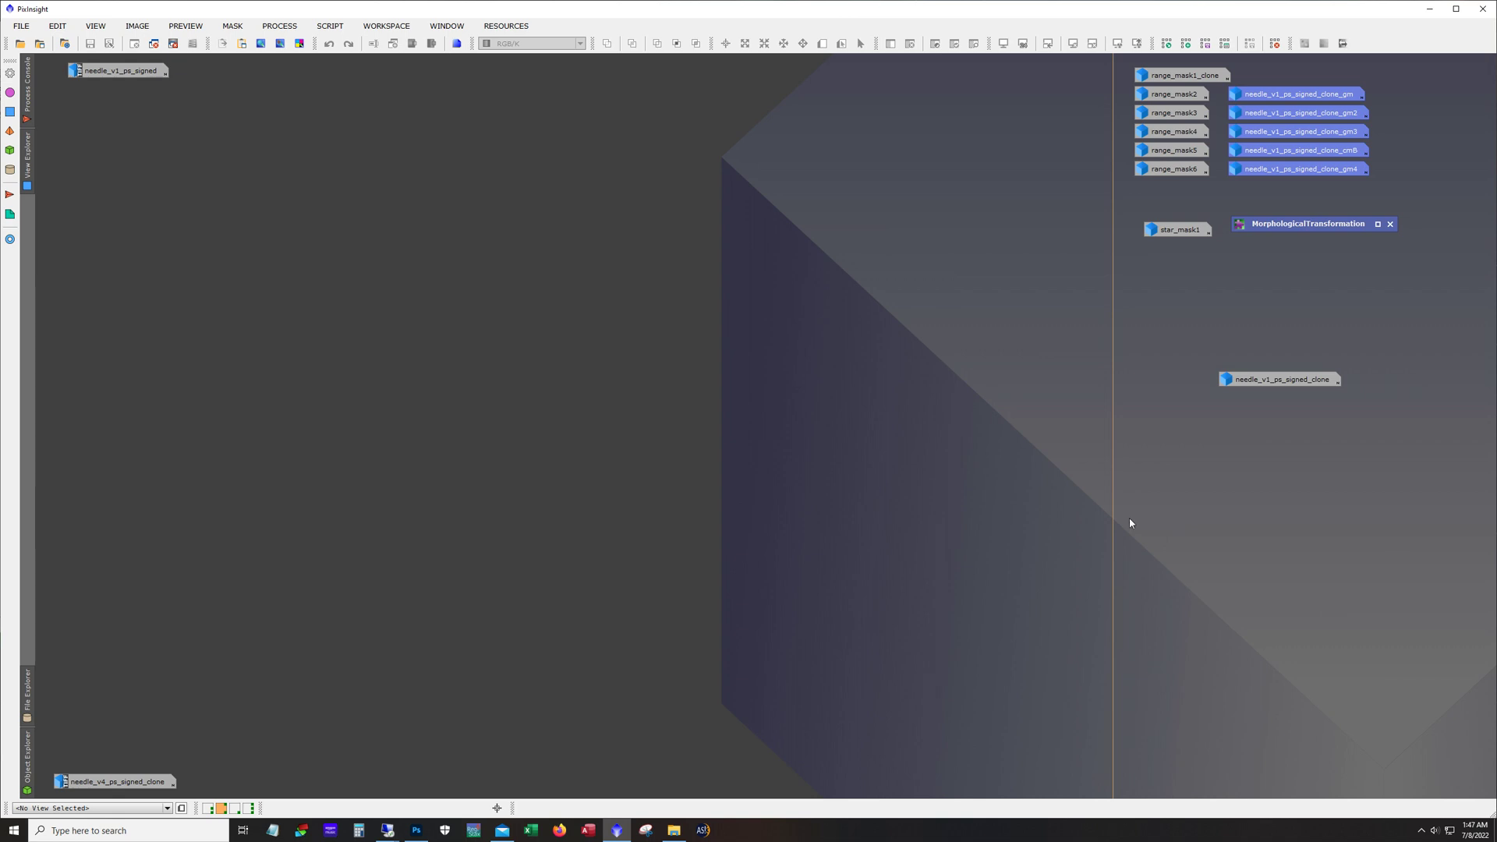
{"action": "double_click", "coordinate": [1260, 380]}
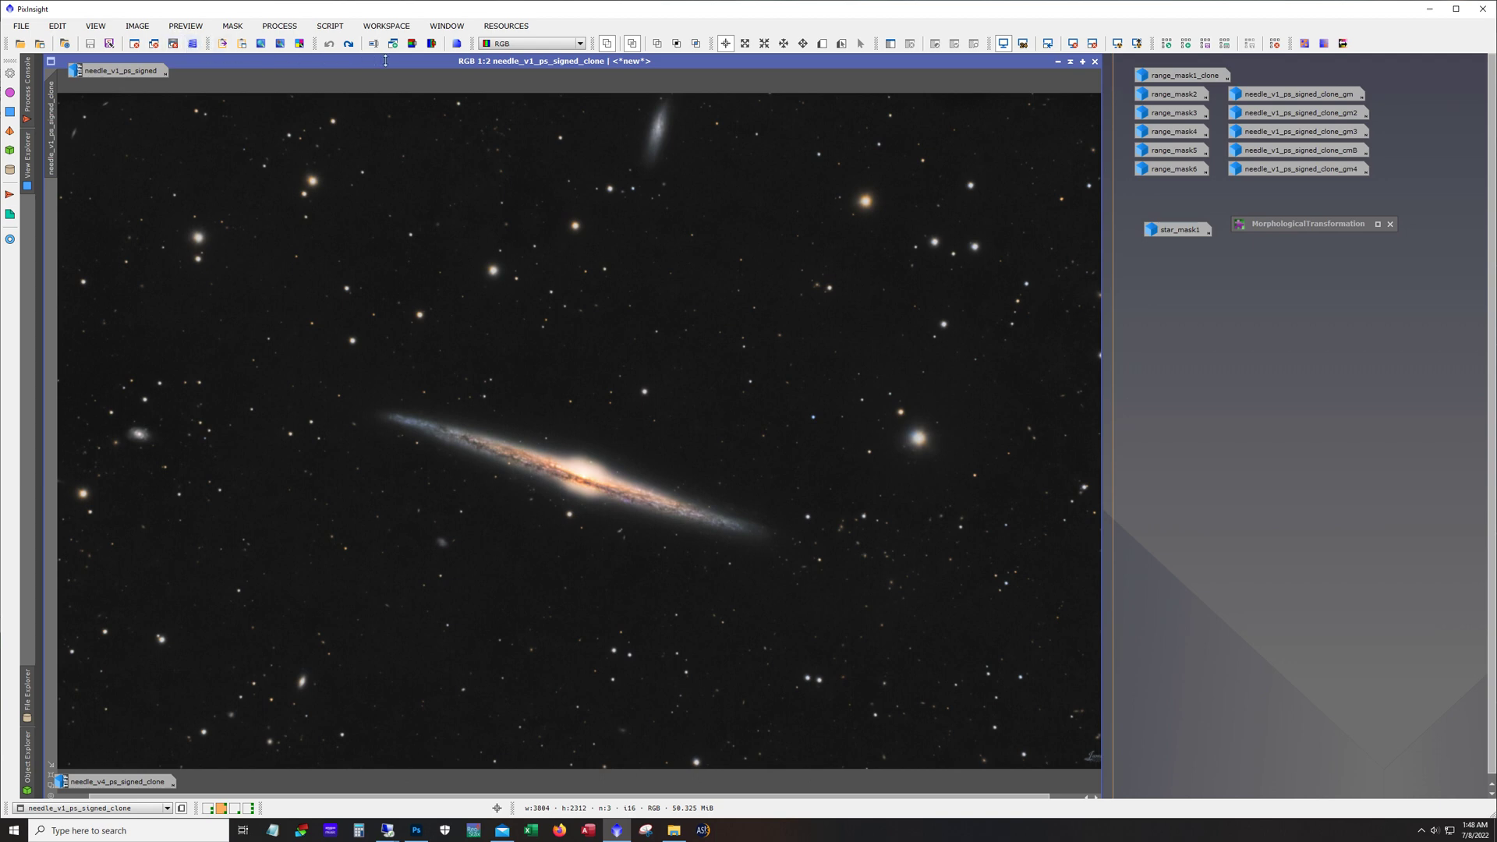
Step: Redo the history to reapply the mask and restore Preview01 and Preview02
{"action": "left_click", "coordinate": [350, 46]}
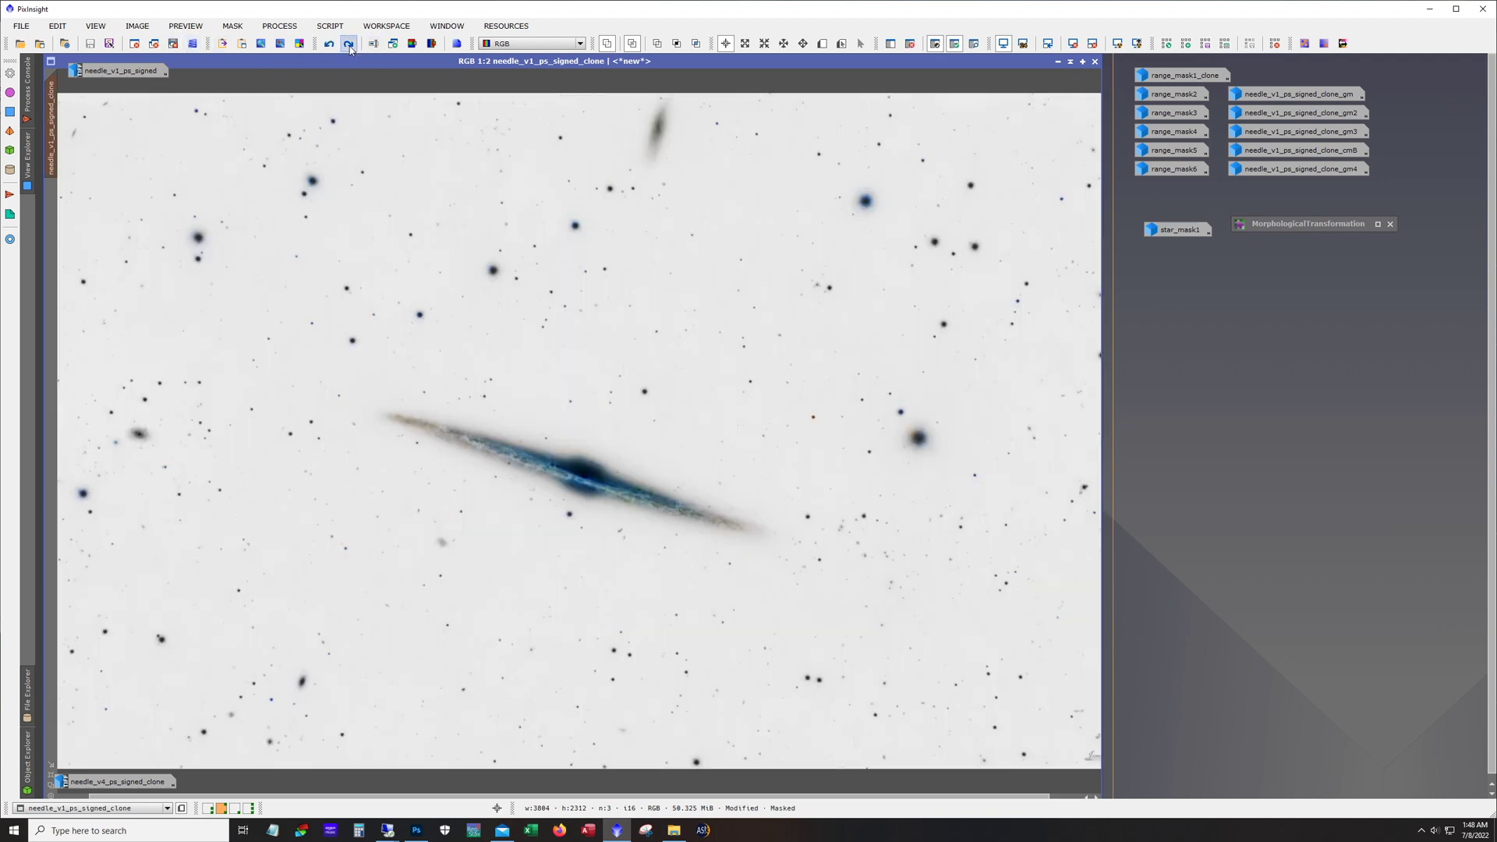
{"action": "left_click", "coordinate": [350, 46]}
{"action": "left_click", "coordinate": [350, 46]}
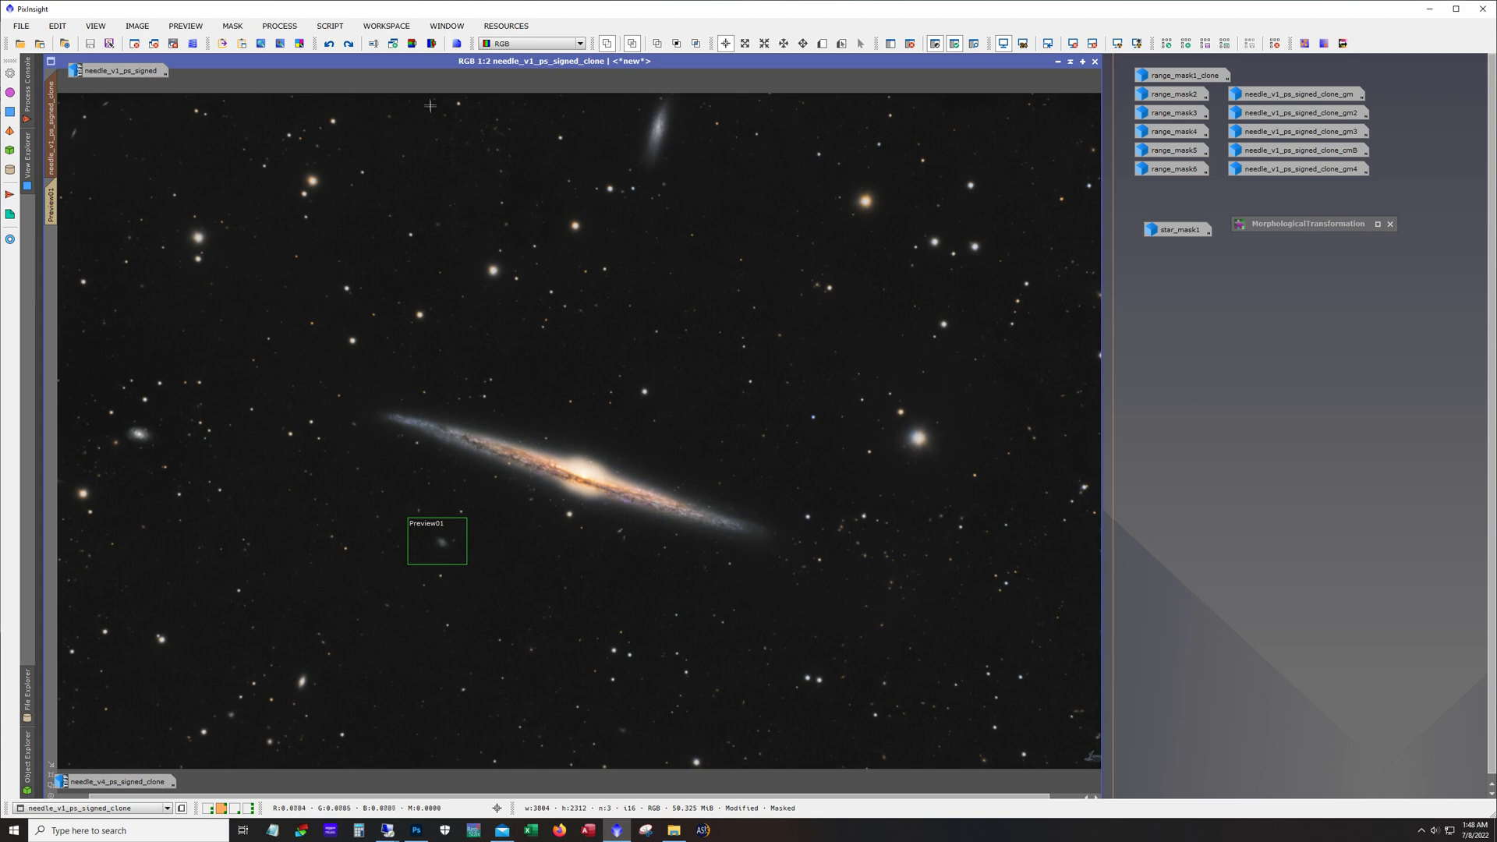
{"action": "left_click", "coordinate": [350, 45]}
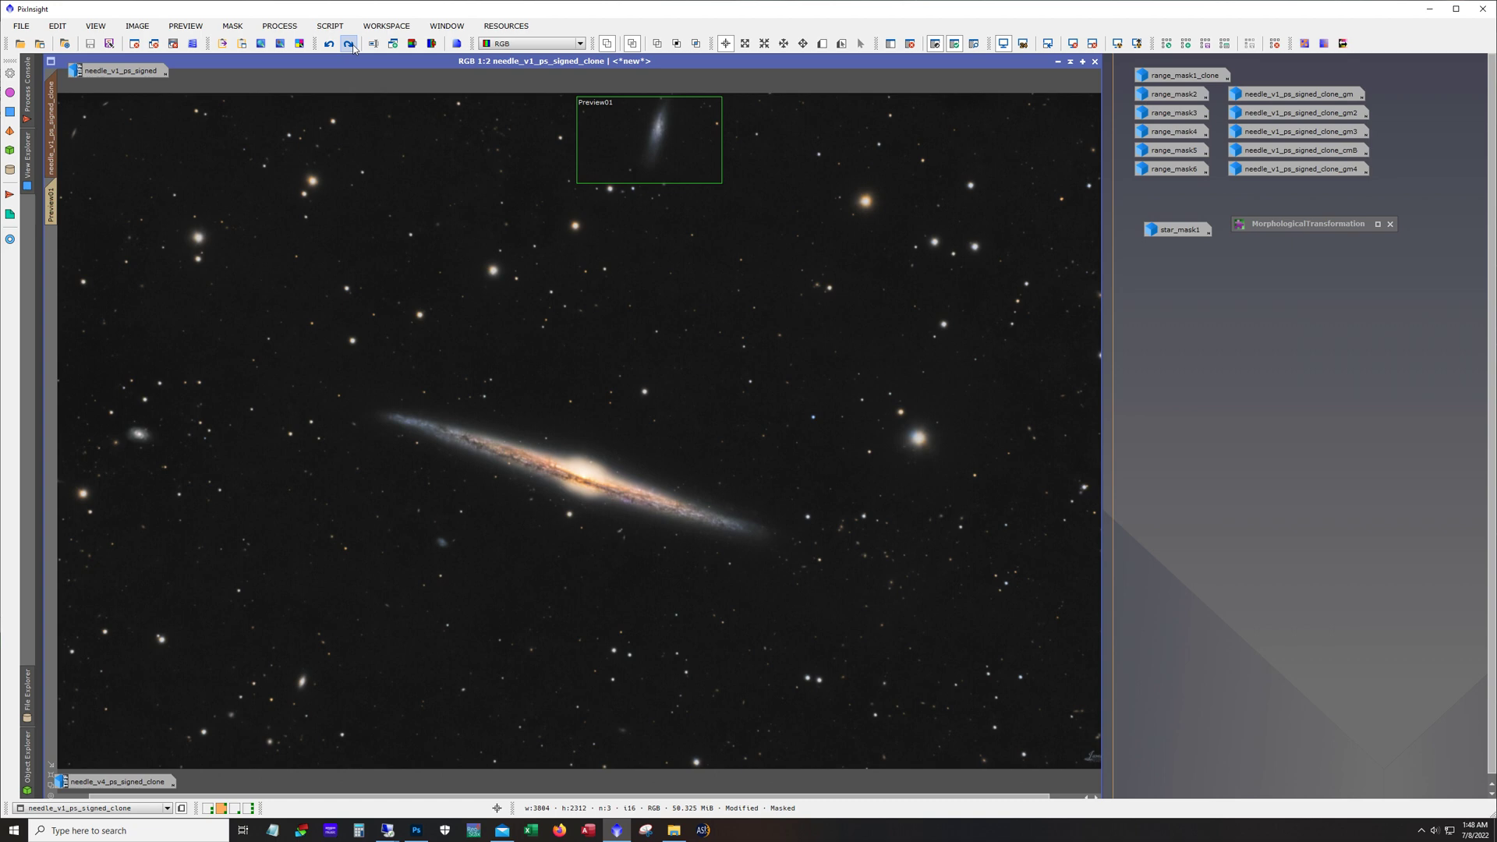
{"action": "left_click", "coordinate": [329, 44]}
{"action": "left_click", "coordinate": [350, 46]}
{"action": "left_click", "coordinate": [349, 45]}
Step: Restore Preview03, move Preview01 back around the Needle galaxy, and iconize the image
{"action": "left_click", "coordinate": [350, 46]}
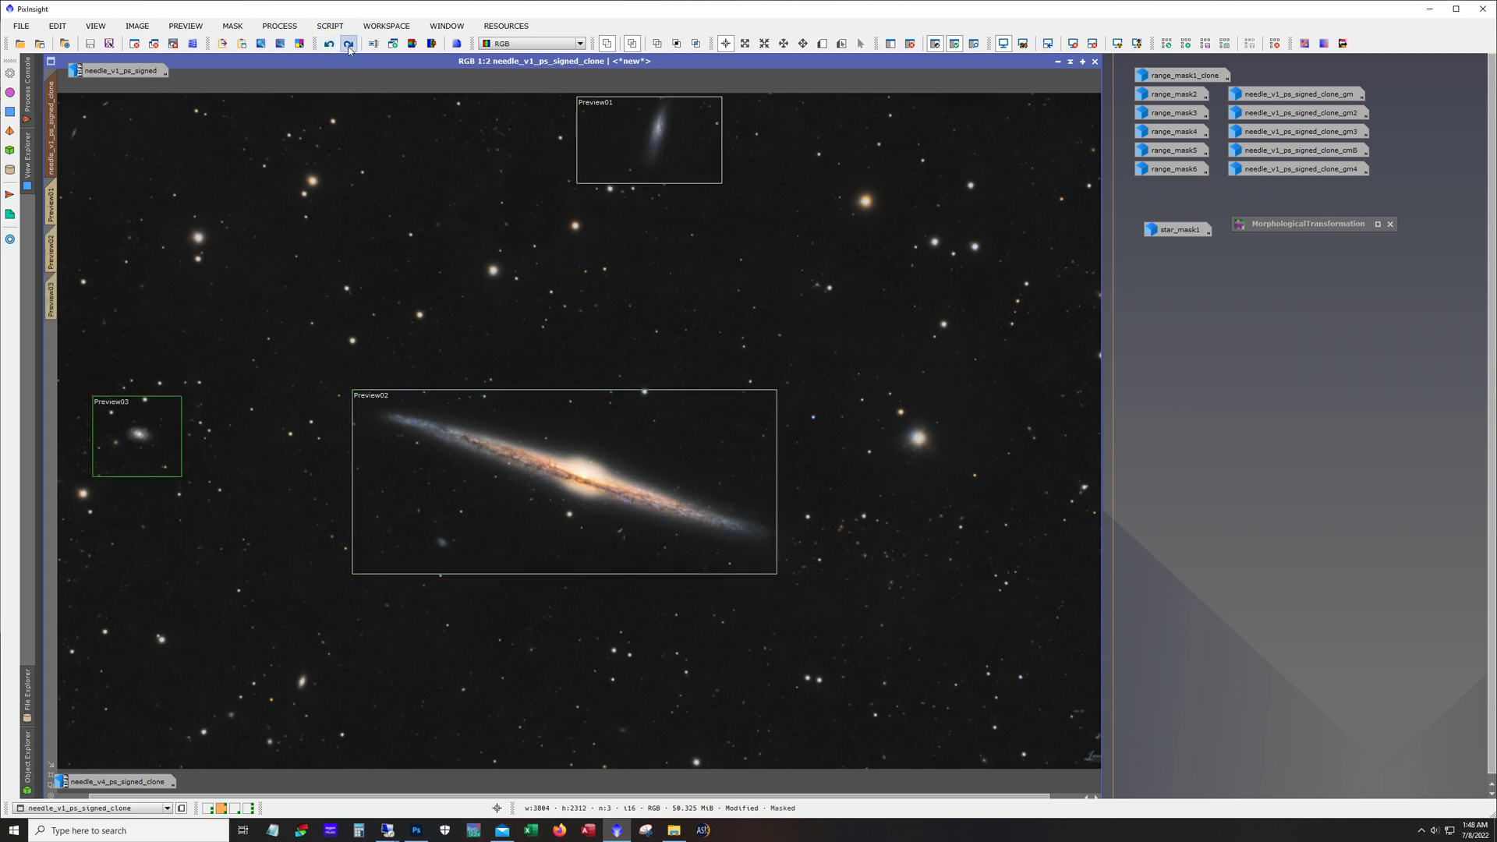
{"action": "left_click", "coordinate": [349, 45]}
{"action": "left_click", "coordinate": [349, 45]}
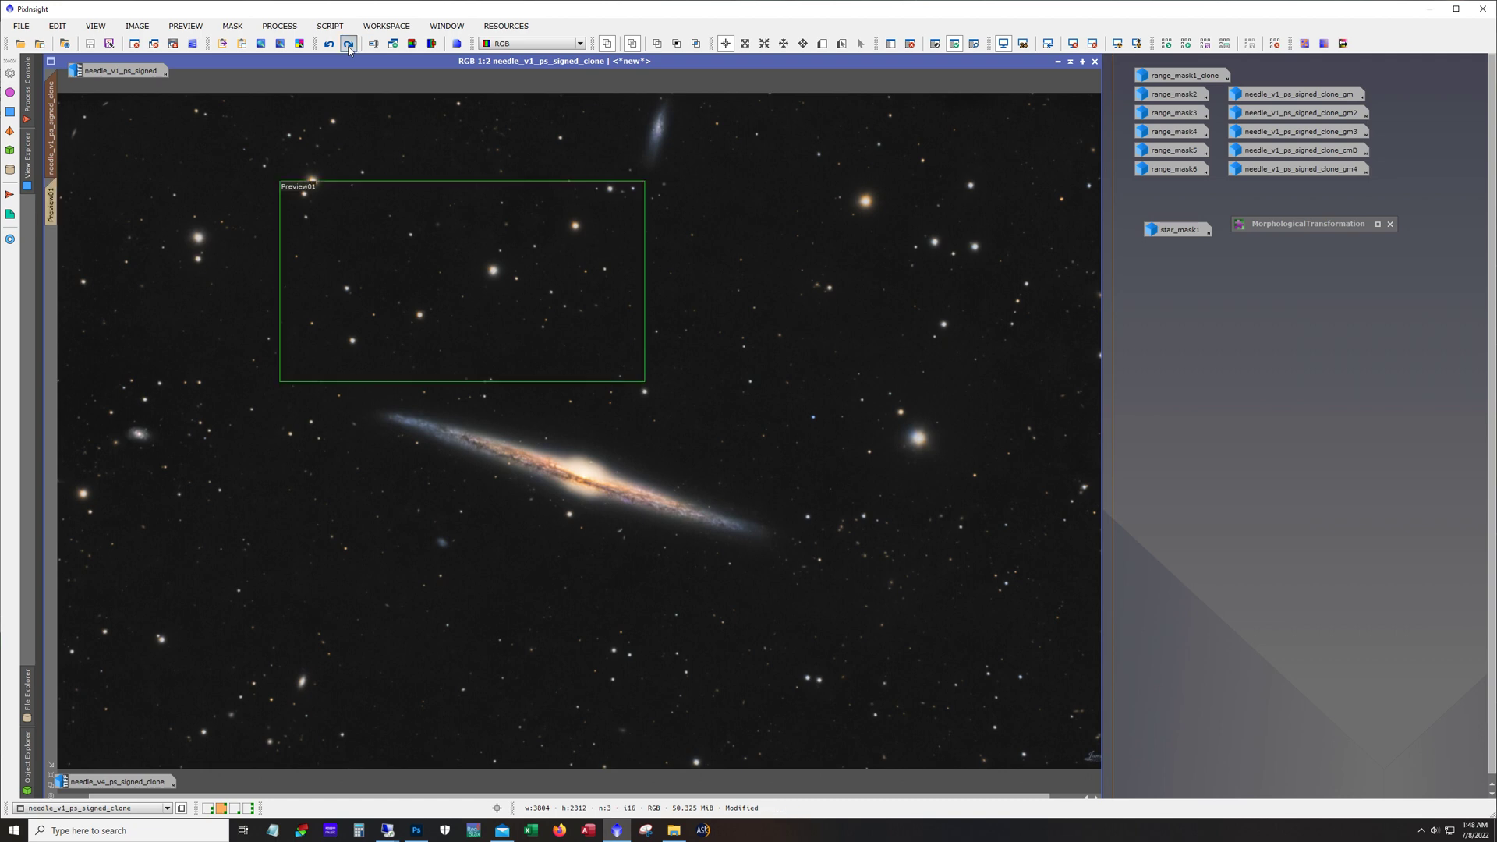
{"action": "left_click", "coordinate": [350, 45]}
{"action": "left_click", "coordinate": [349, 45]}
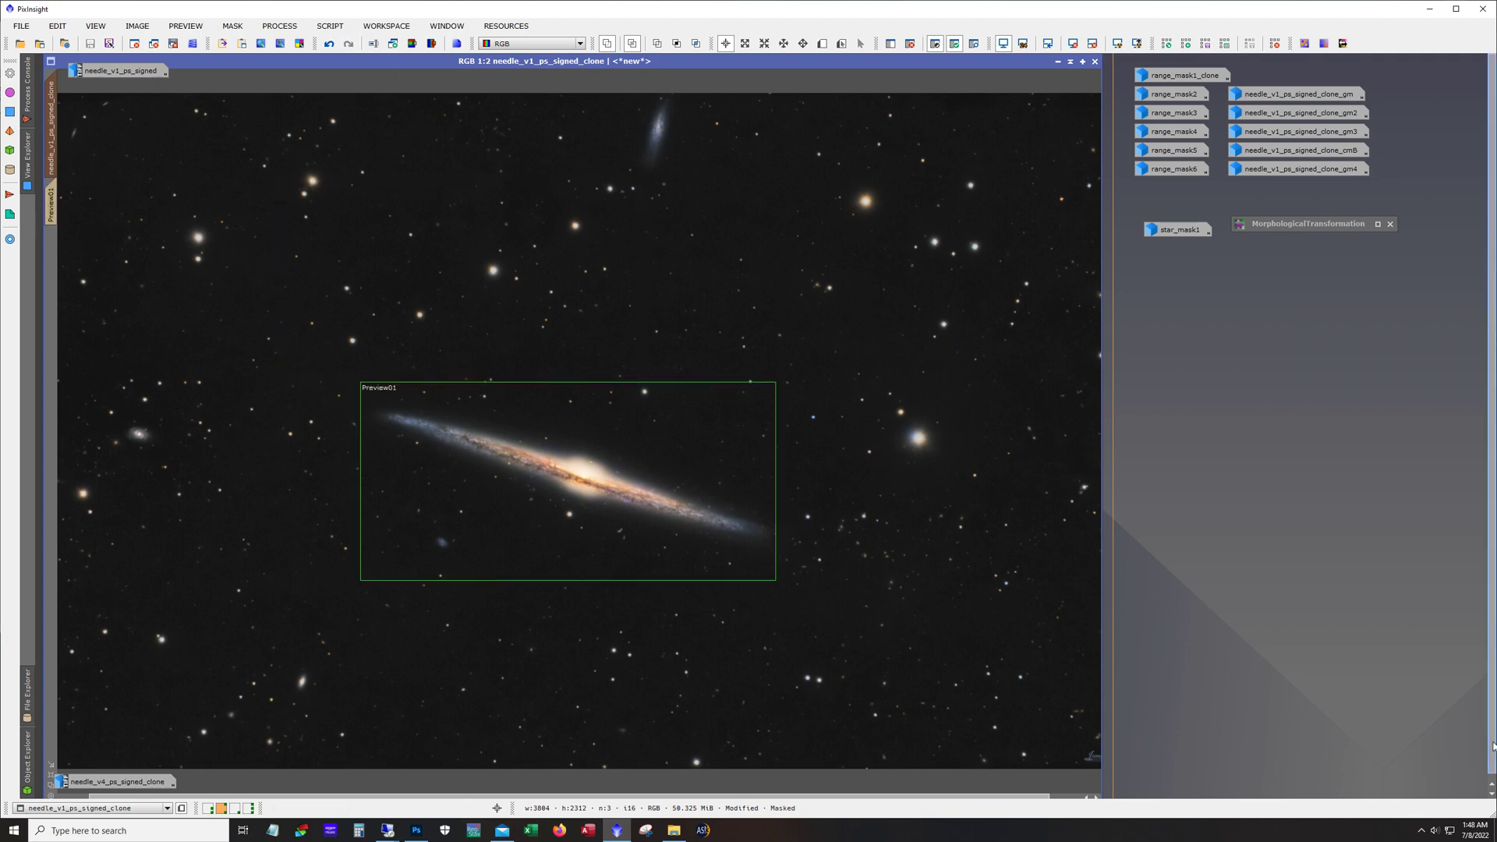
{"action": "left_click", "coordinate": [1057, 61]}
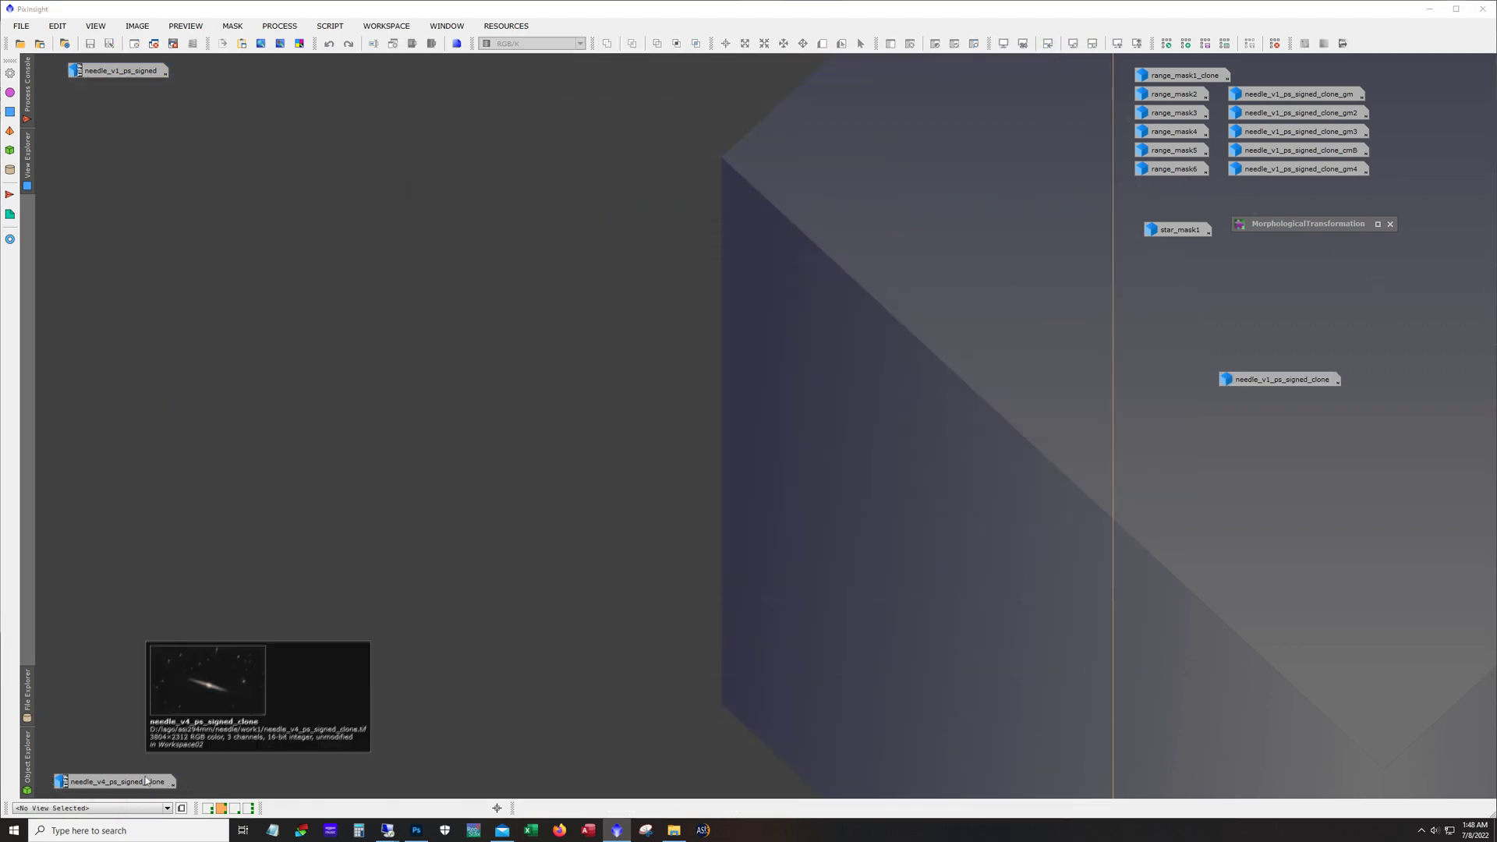
{"action": "double_click", "coordinate": [156, 778]}
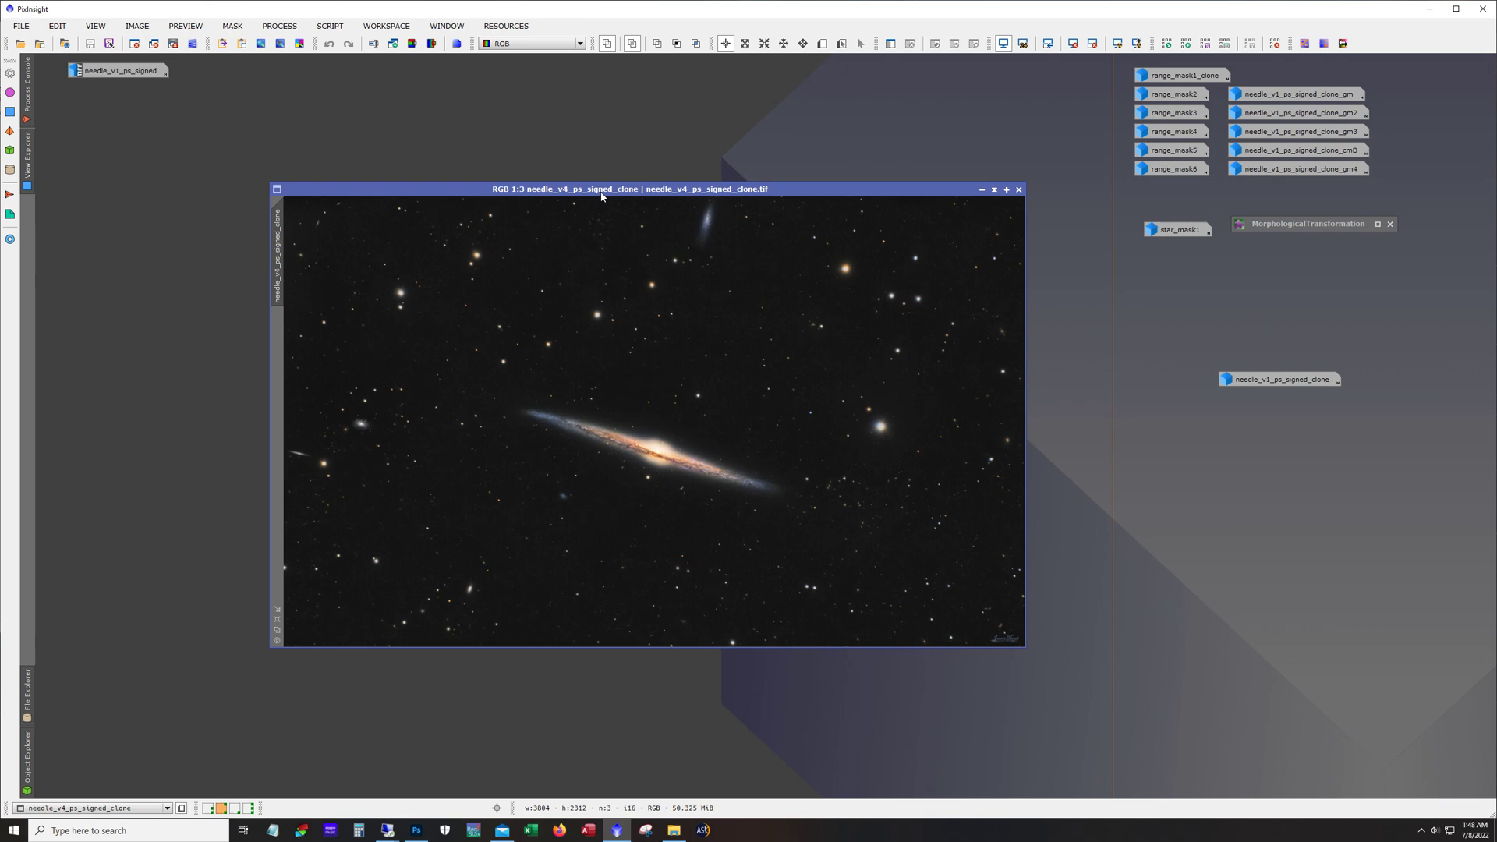
Step: Enlarge the needle_v4_ps_signed_clone window and zoom in to 2:1
{"action": "left_click_drag", "start_coordinate": [601, 189], "coordinate": [409, 107]}
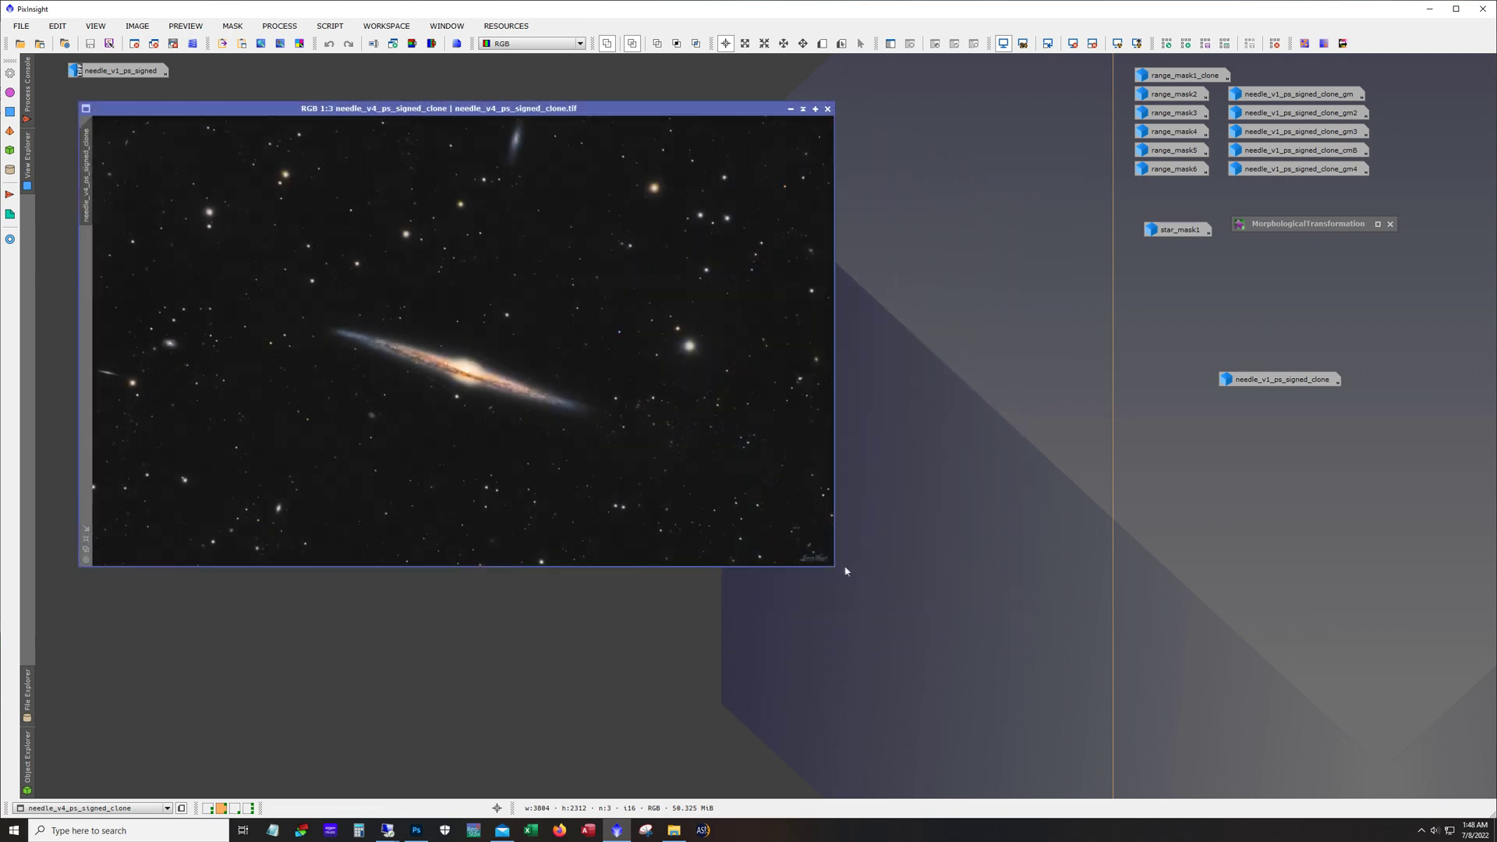
{"action": "left_click_drag", "start_coordinate": [835, 567], "coordinate": [1199, 771]}
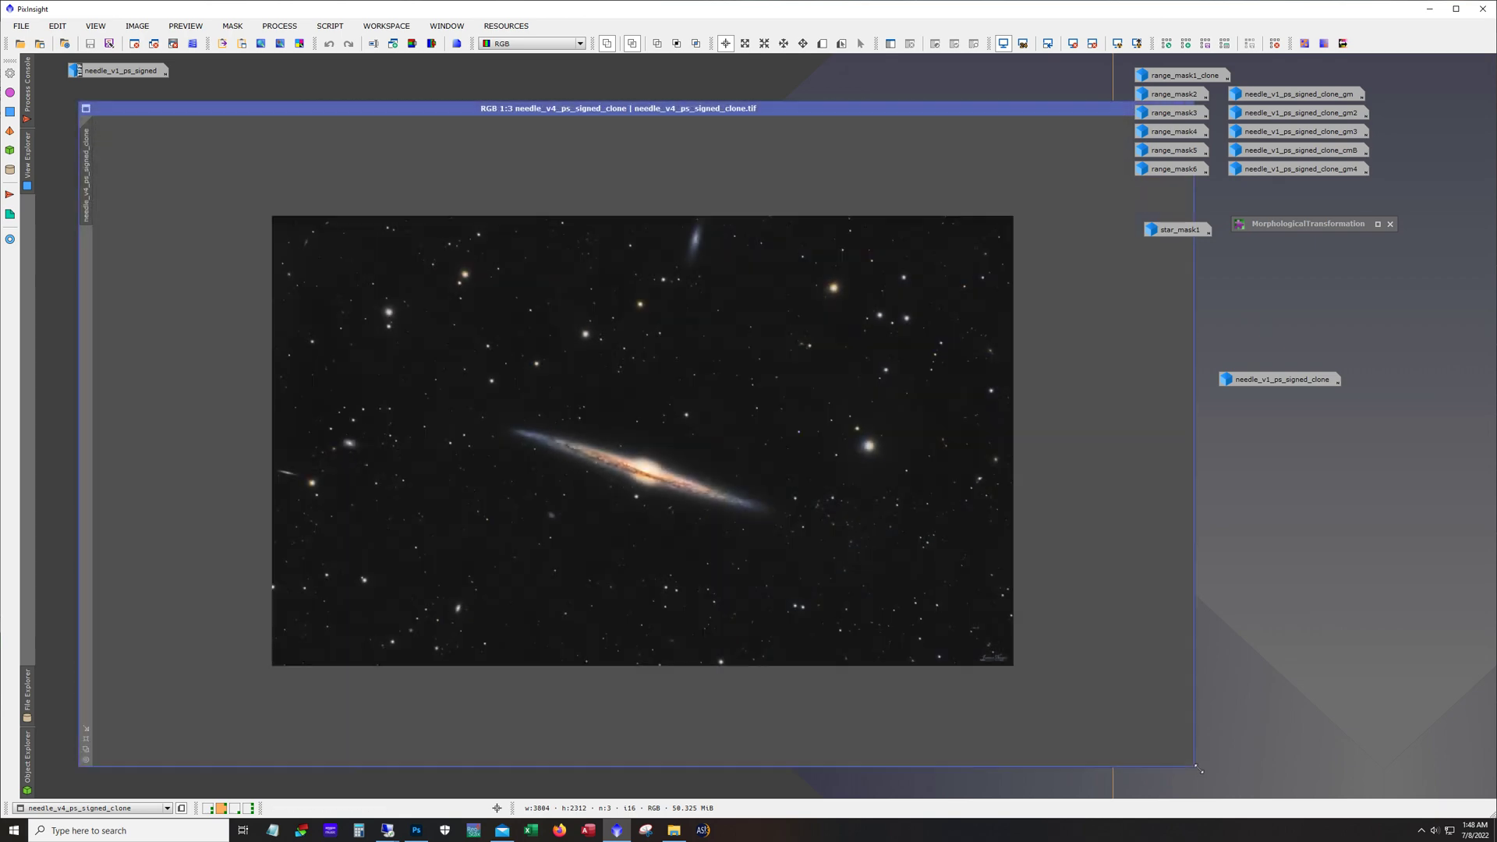
{"action": "key", "text": "ctrl+plus"}
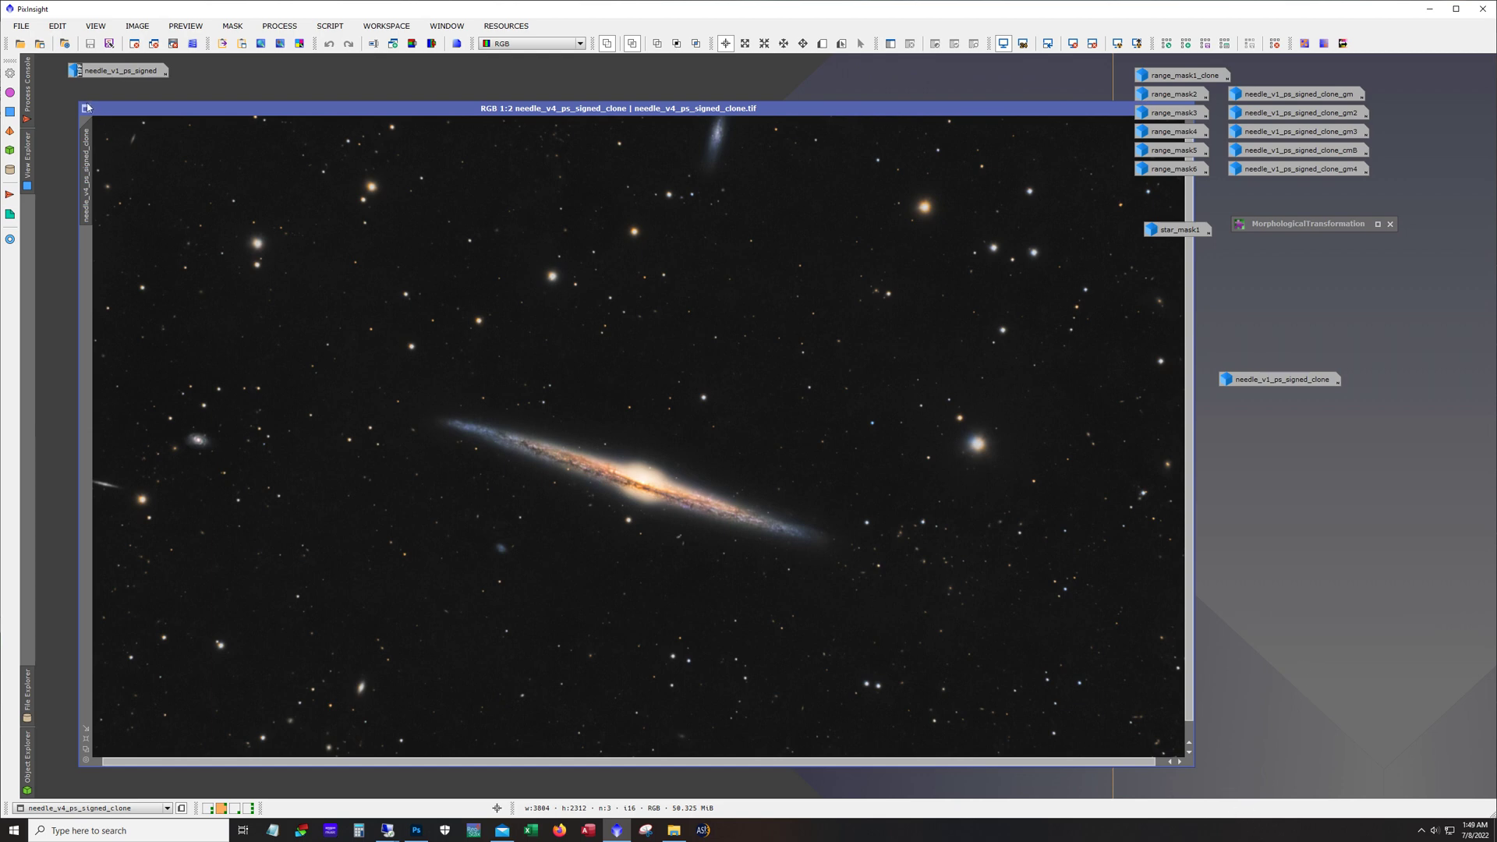
{"action": "left_click_drag", "start_coordinate": [81, 103], "coordinate": [44, 86]}
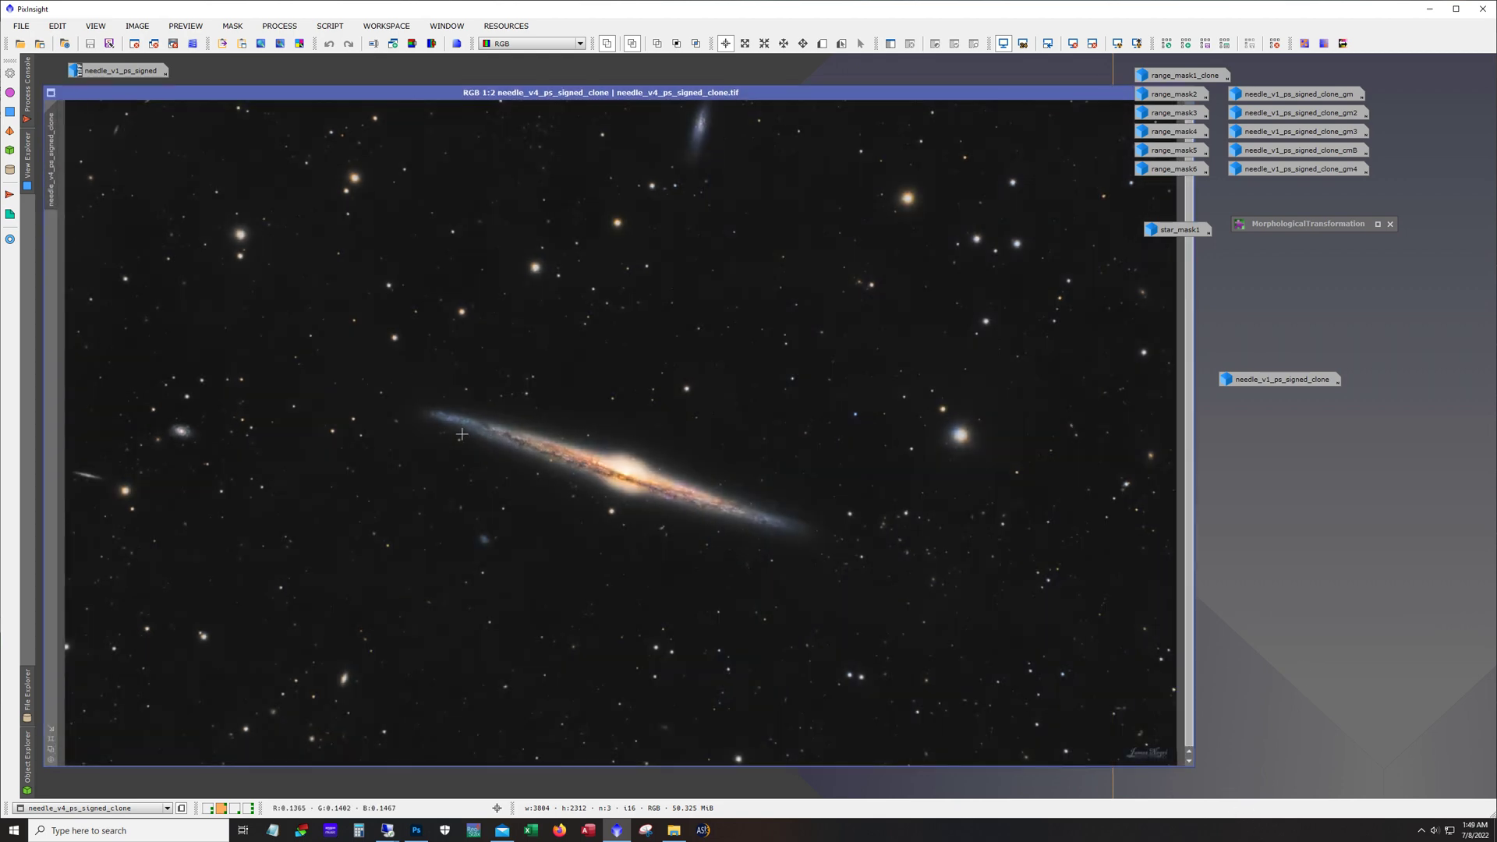
{"action": "key", "text": "ctrl+plus"}
{"action": "key", "text": "ctrl+plus"}
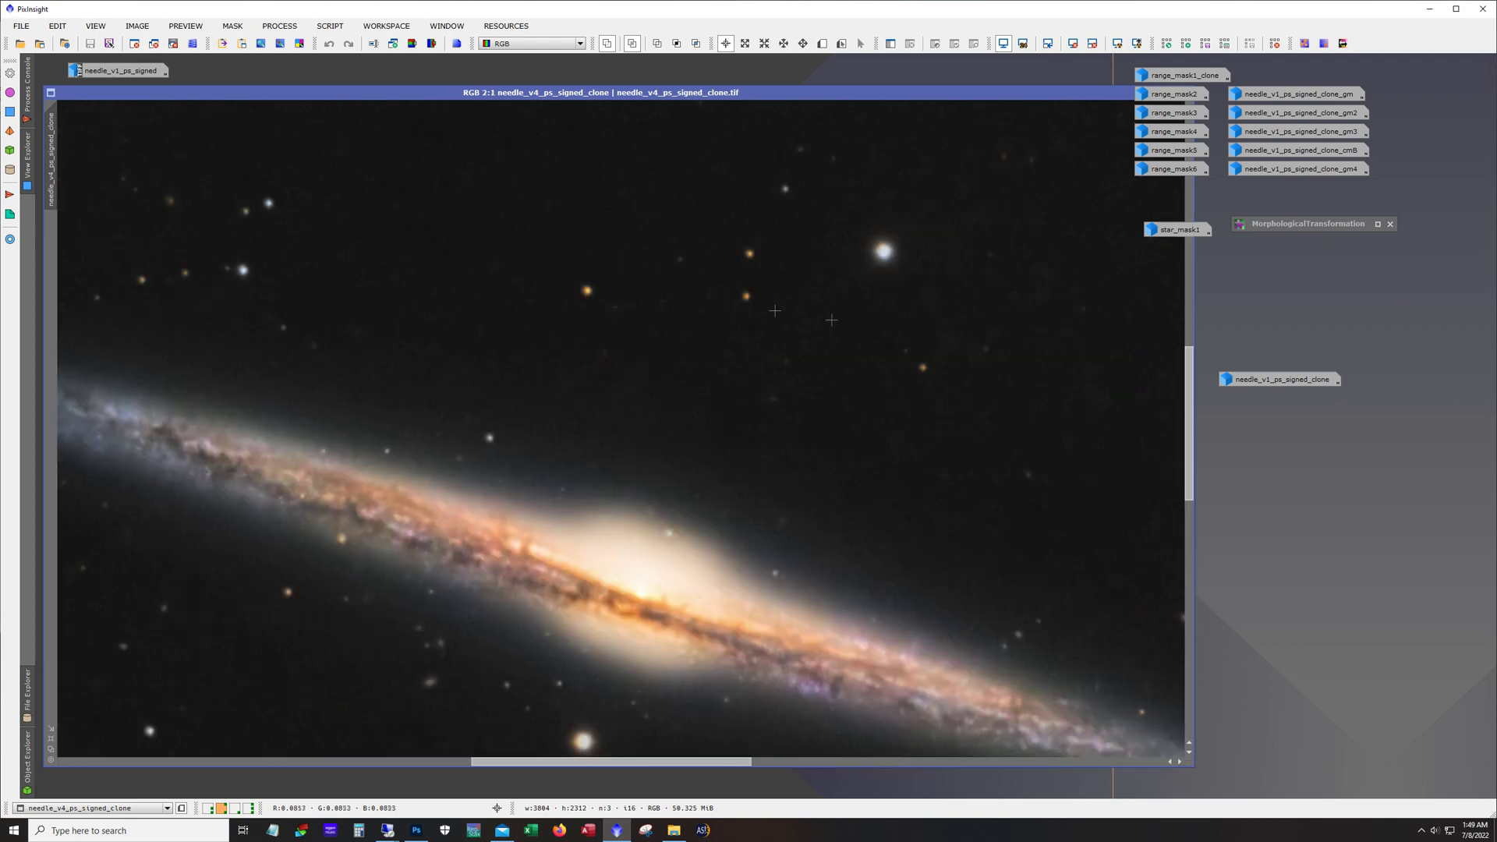
Step: Pan across the Needle galaxy and surrounding background galaxies at 2:1
{"action": "left_click_drag", "start_coordinate": [1186, 454], "coordinate": [1187, 511]}
{"action": "mouse_move", "coordinate": [646, 762]}
{"action": "left_mouse_down"}
{"action": "mouse_move", "coordinate": [708, 770]}
{"action": "mouse_move", "coordinate": [580, 770]}
{"action": "mouse_move", "coordinate": [634, 770]}
{"action": "left_mouse_up"}
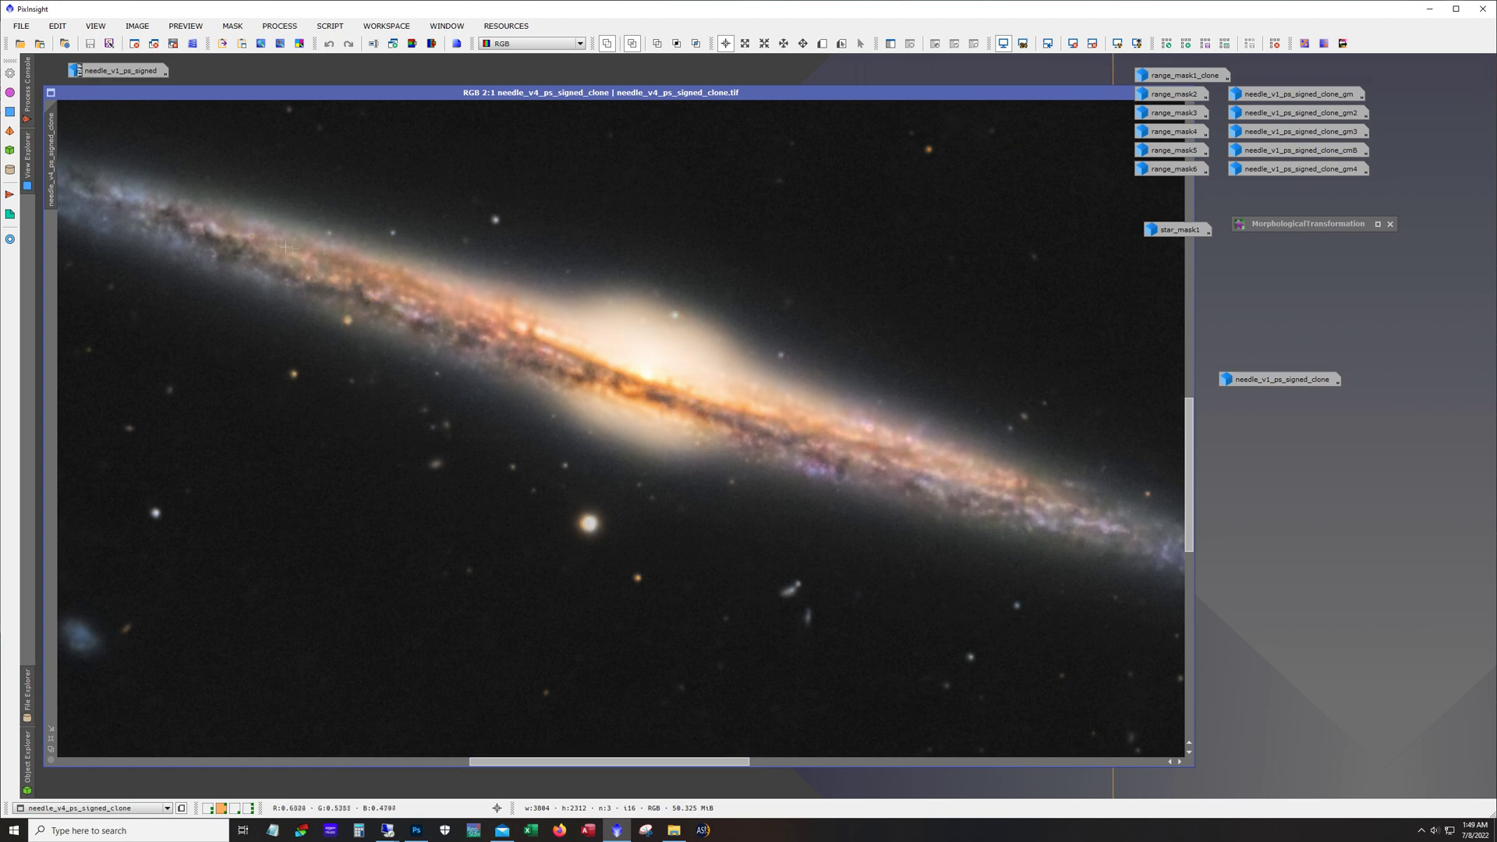
{"action": "left_click_drag", "start_coordinate": [1190, 561], "coordinate": [1193, 587]}
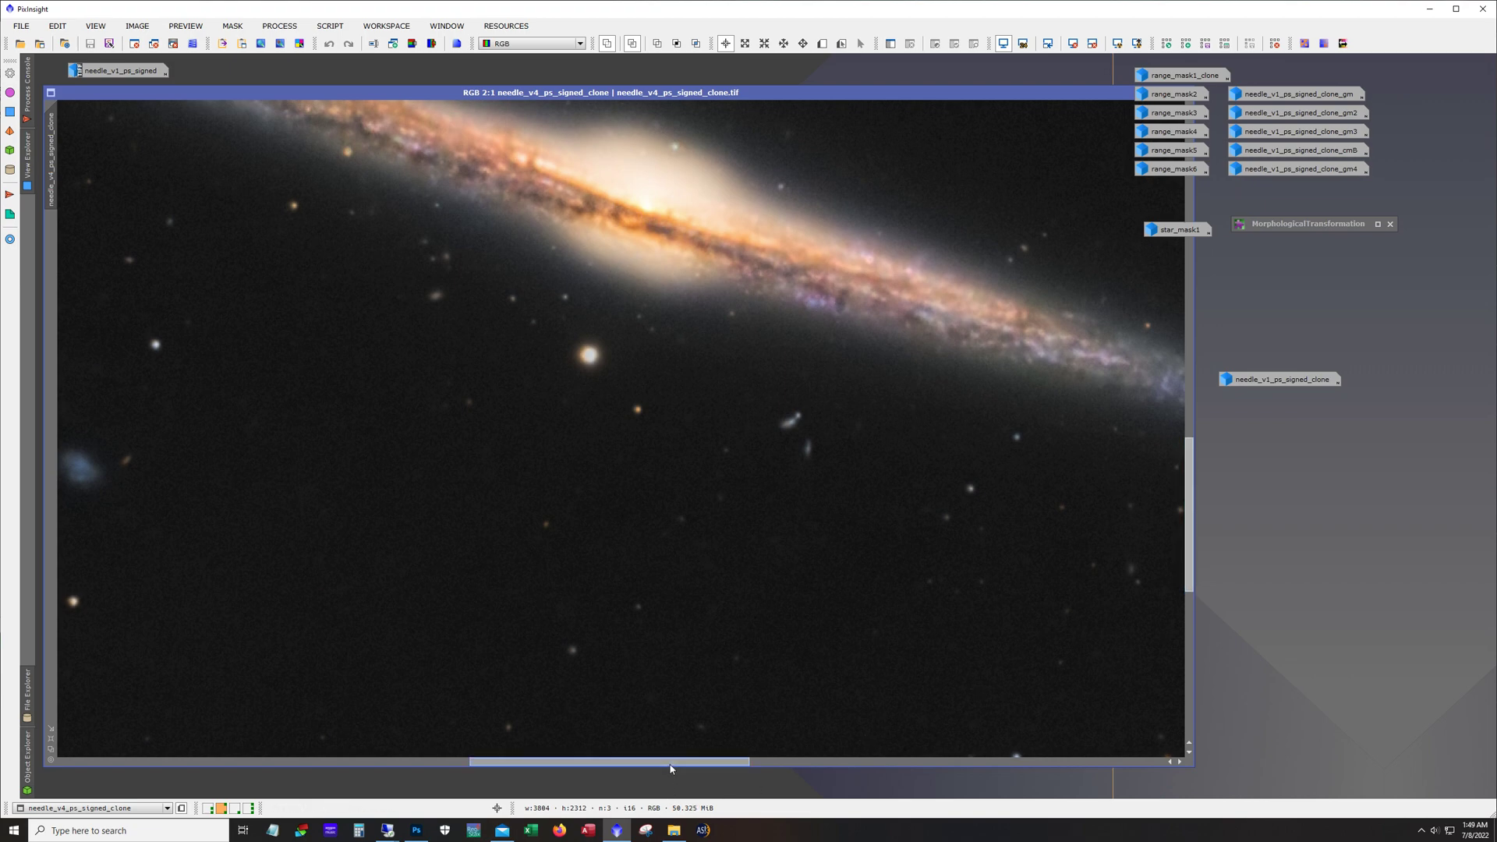
{"action": "left_click_drag", "start_coordinate": [671, 768], "coordinate": [527, 768]}
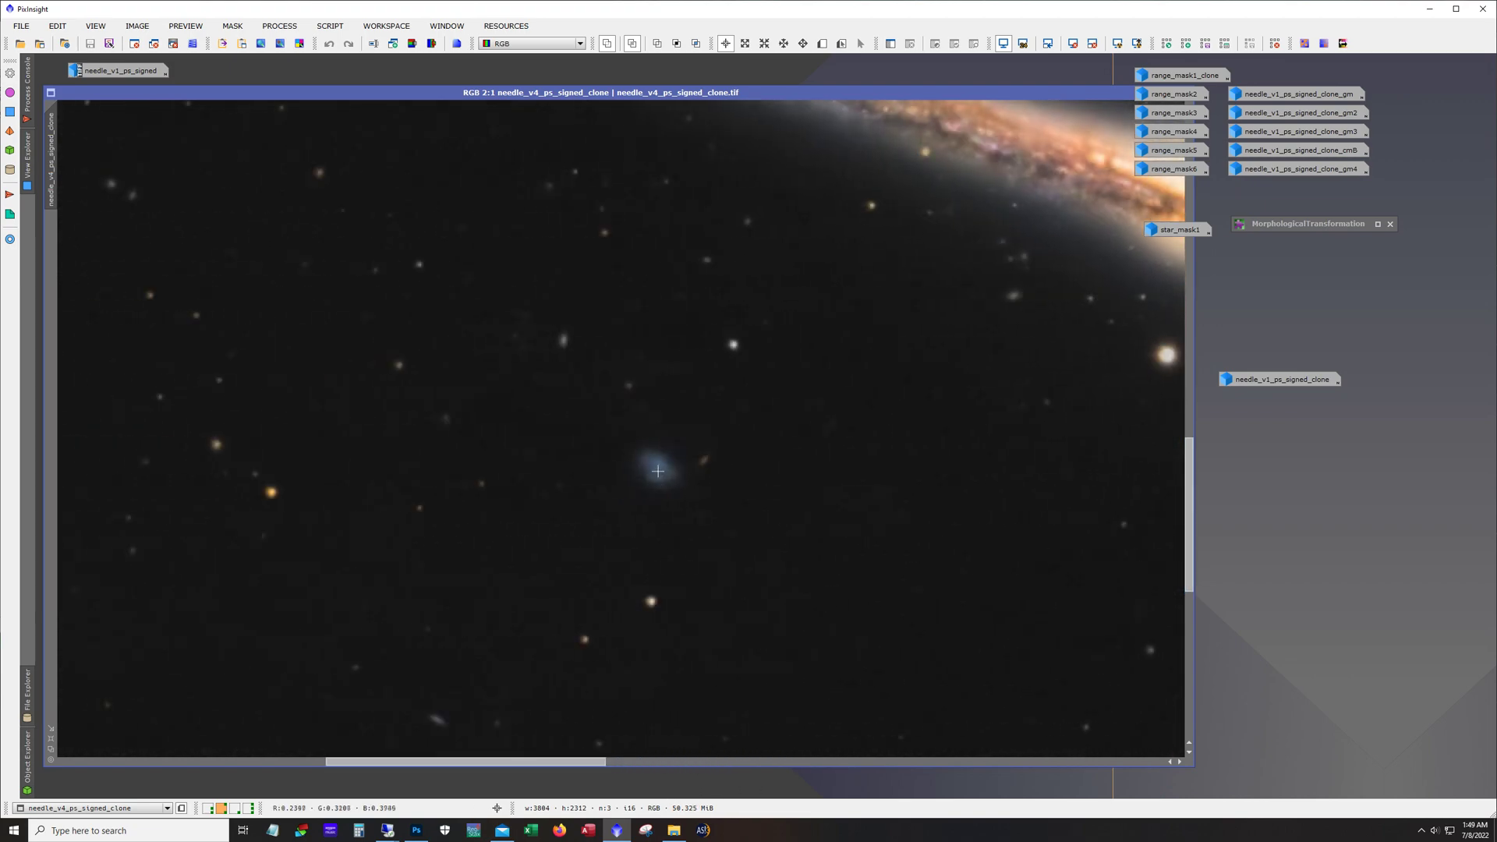
{"action": "left_click_drag", "start_coordinate": [595, 762], "coordinate": [322, 762]}
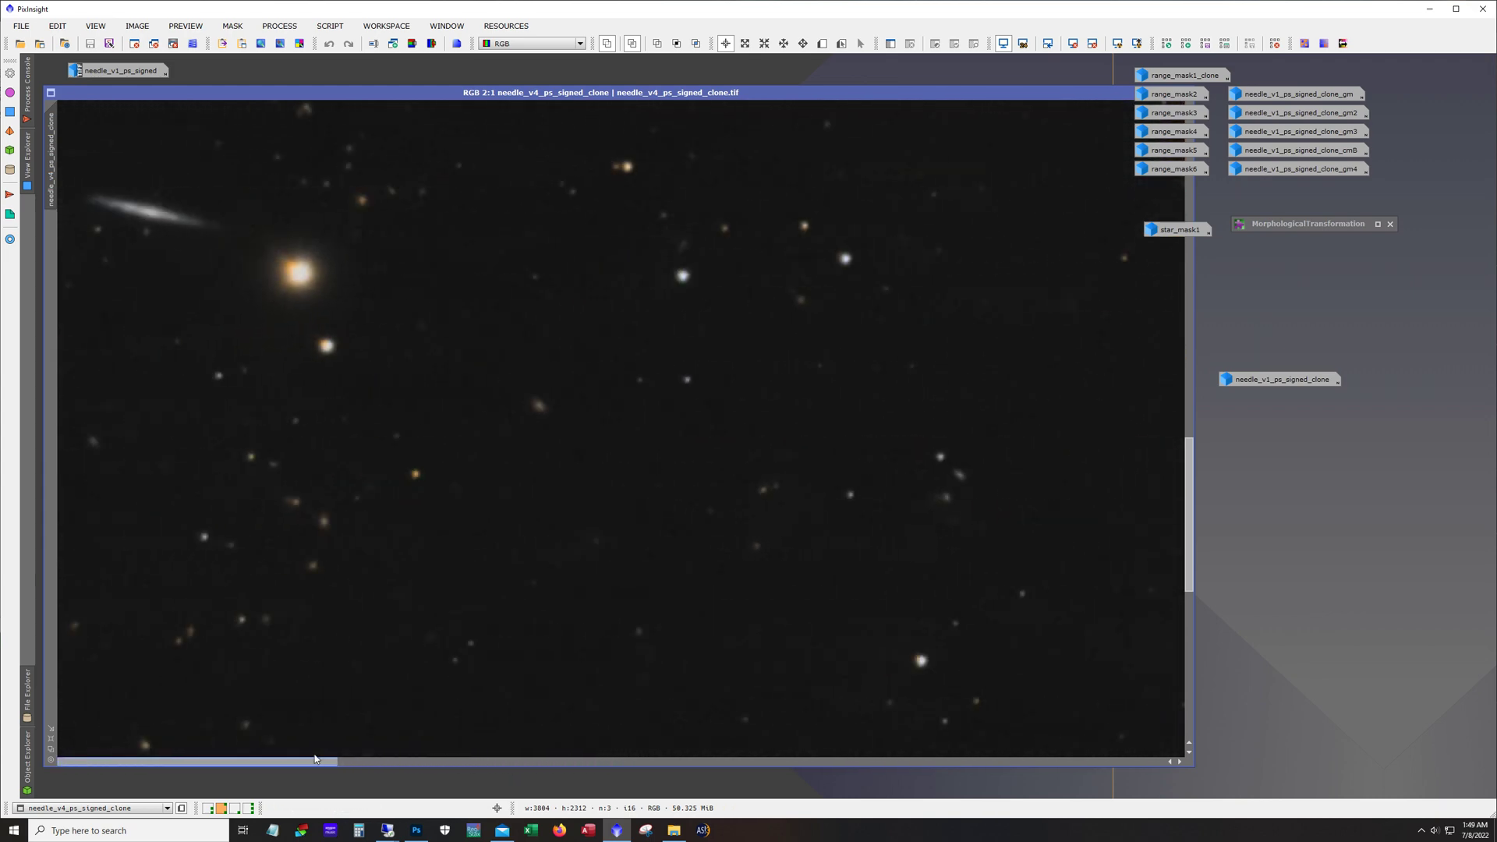
{"action": "left_click_drag", "start_coordinate": [1190, 581], "coordinate": [1189, 462]}
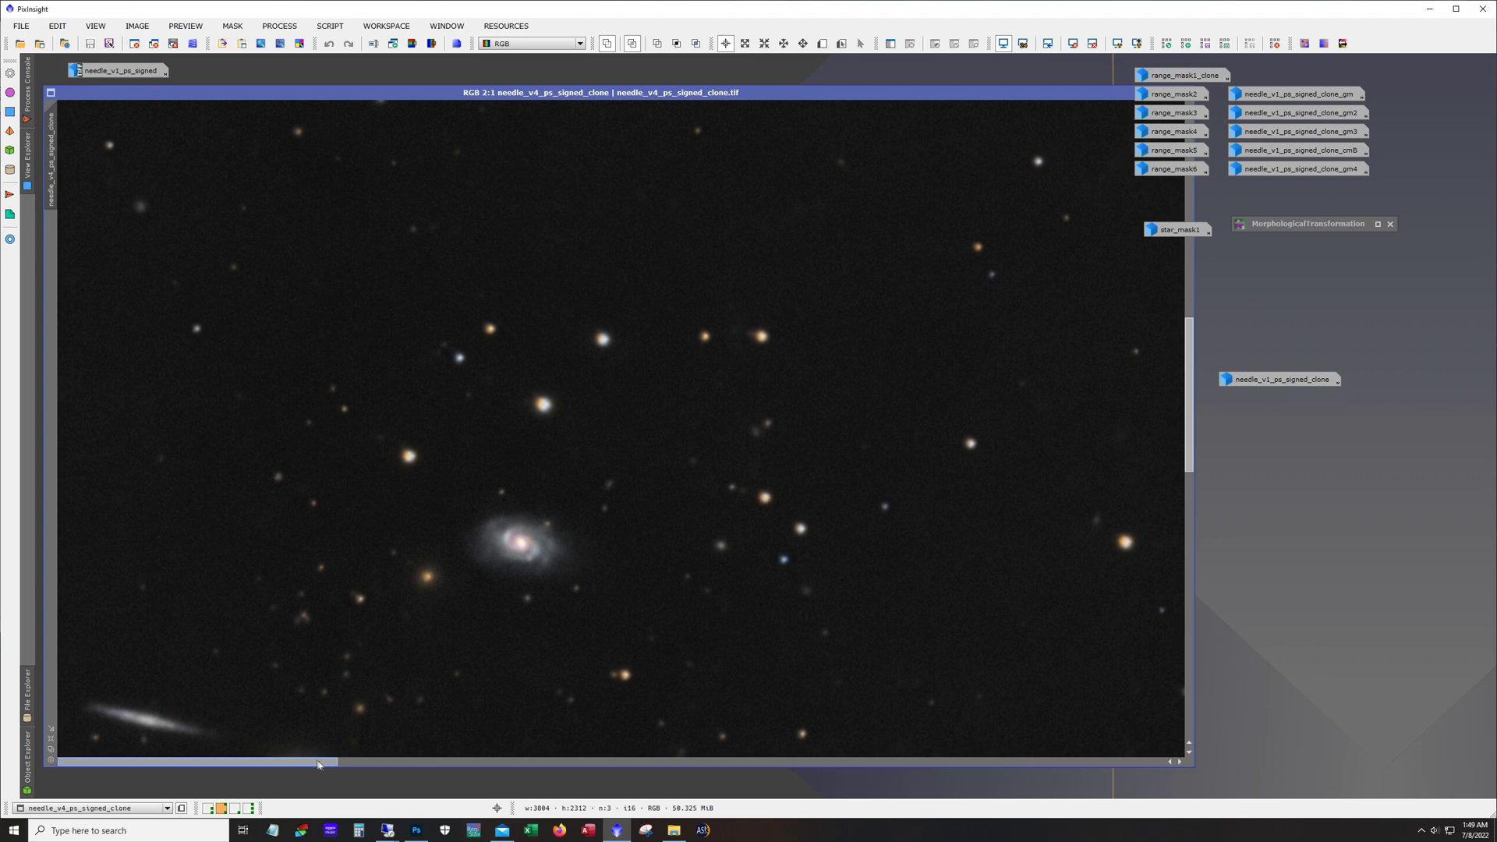
{"action": "left_click_drag", "start_coordinate": [312, 762], "coordinate": [361, 762]}
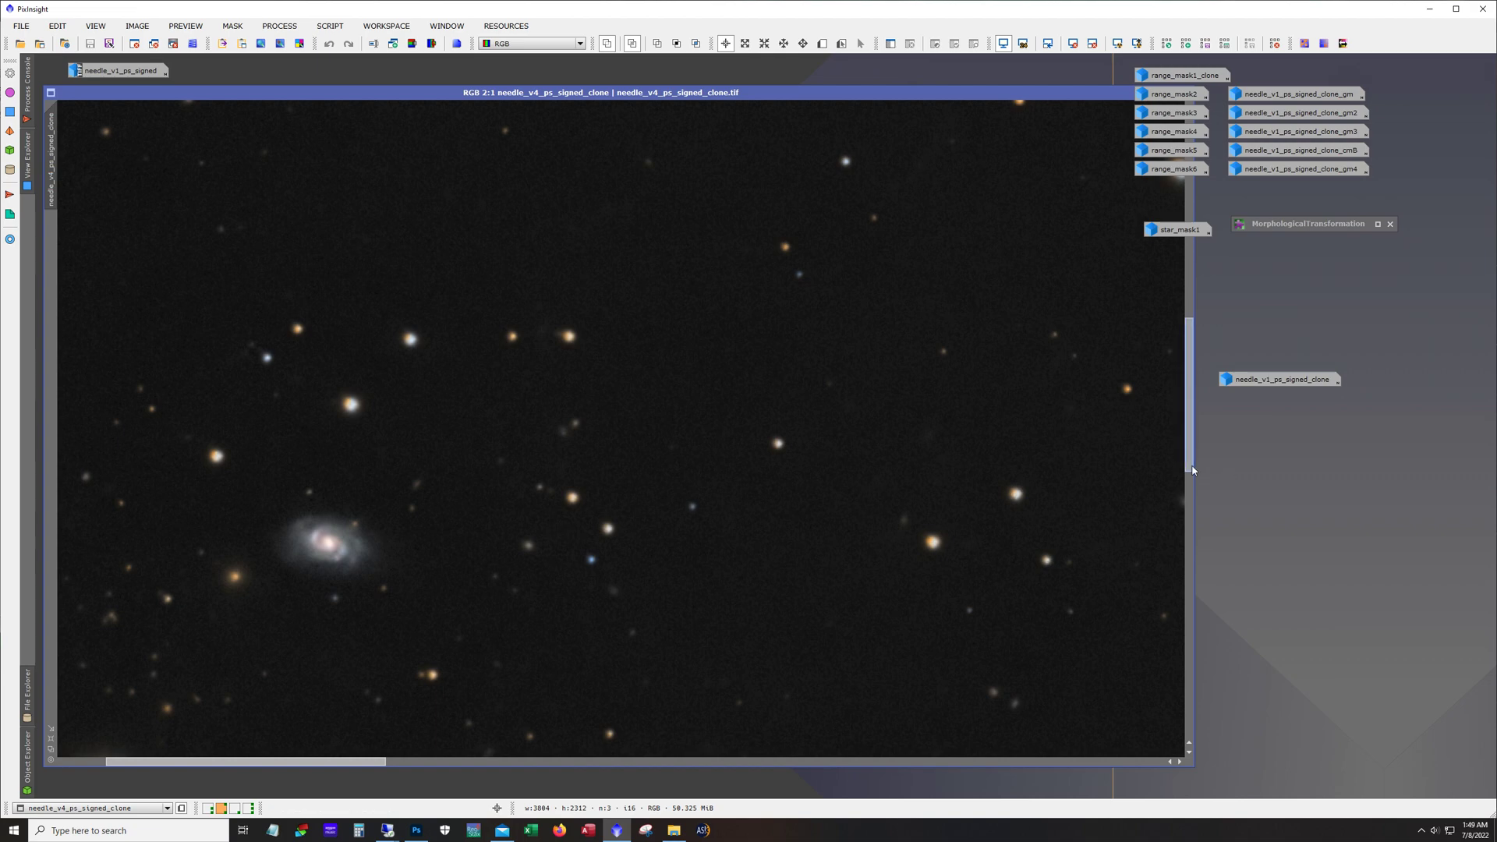
{"action": "left_click_drag", "start_coordinate": [1193, 471], "coordinate": [1174, 220]}
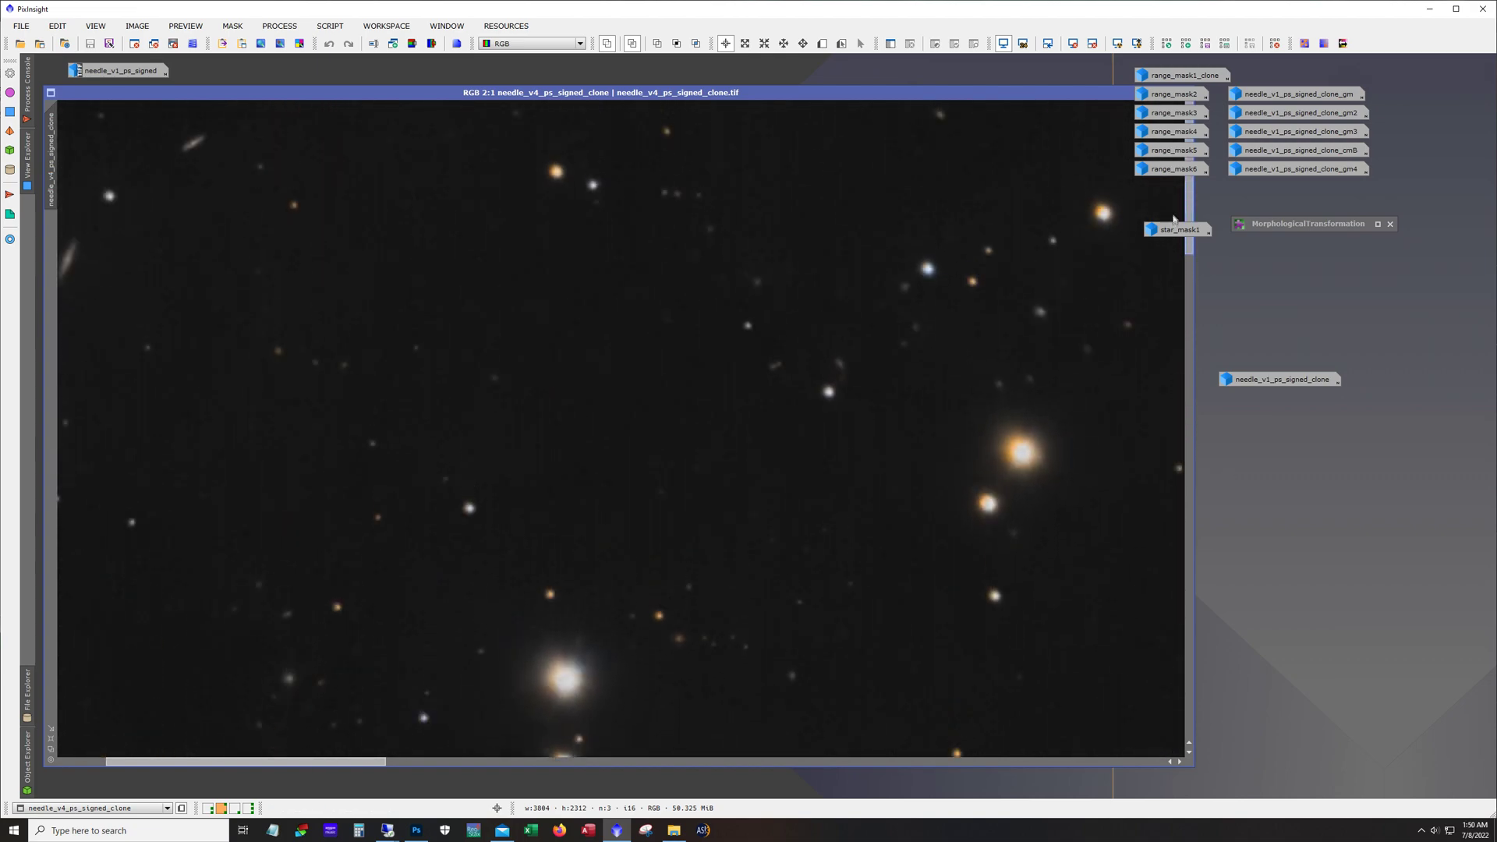
{"action": "left_click_drag", "start_coordinate": [273, 772], "coordinate": [695, 780]}
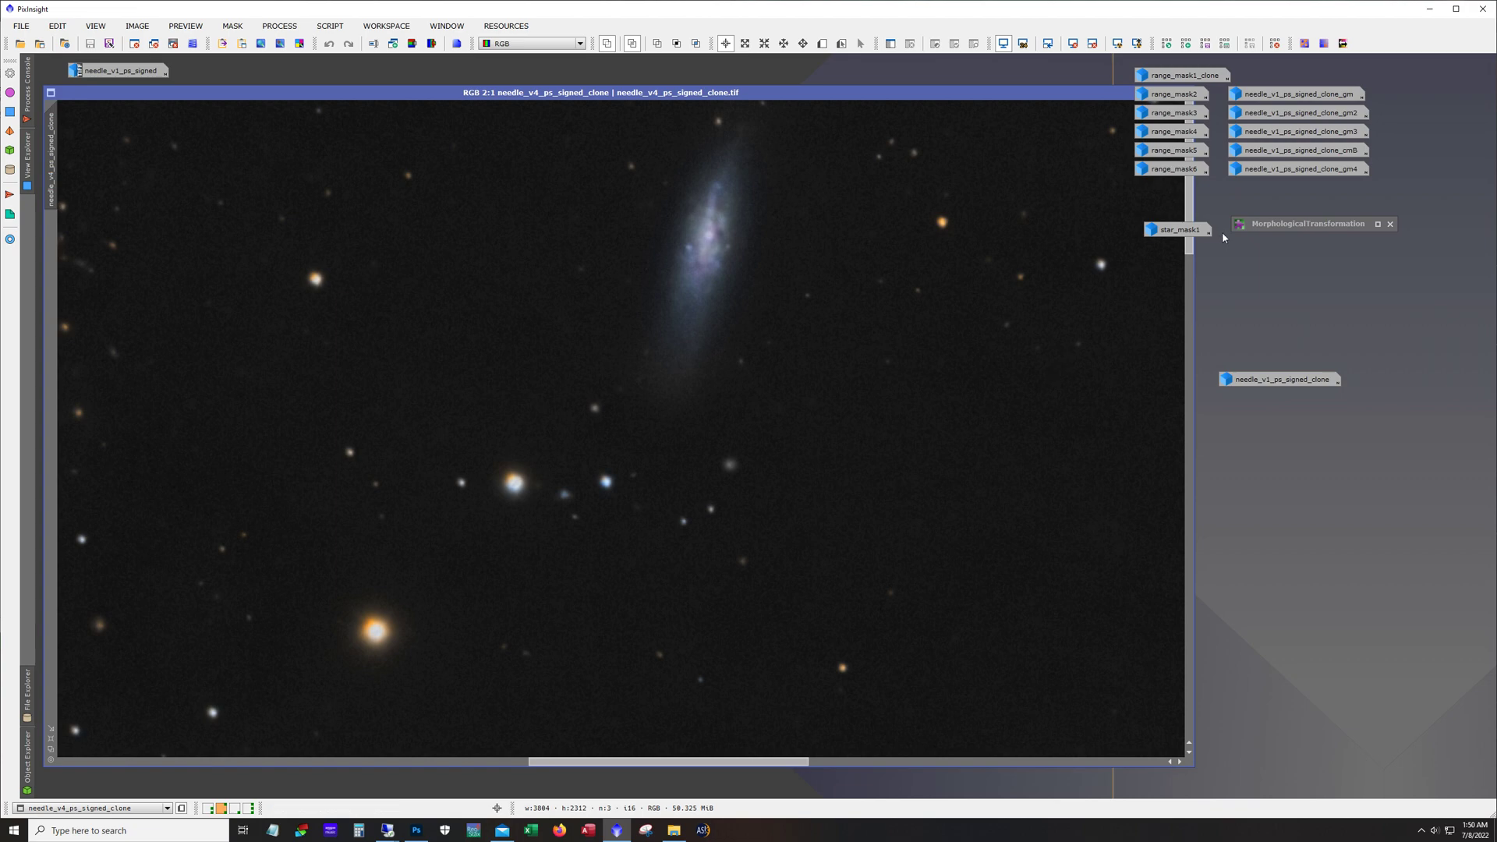
{"action": "left_click_drag", "start_coordinate": [1189, 218], "coordinate": [1189, 339]}
{"action": "scroll", "coordinate": [1170, 446], "scroll_direction": "down", "scroll_amount": 2}
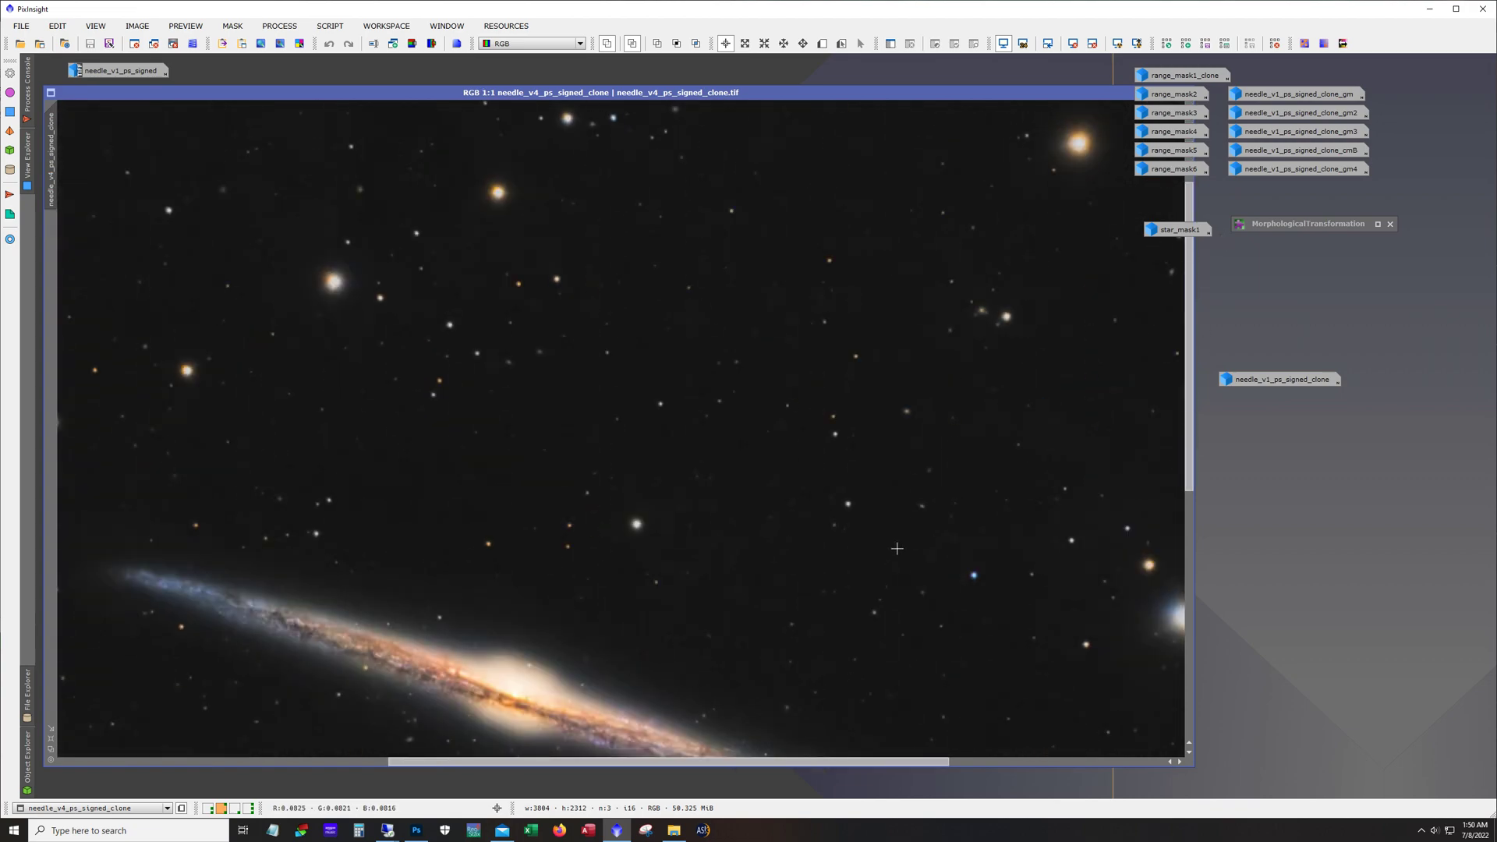